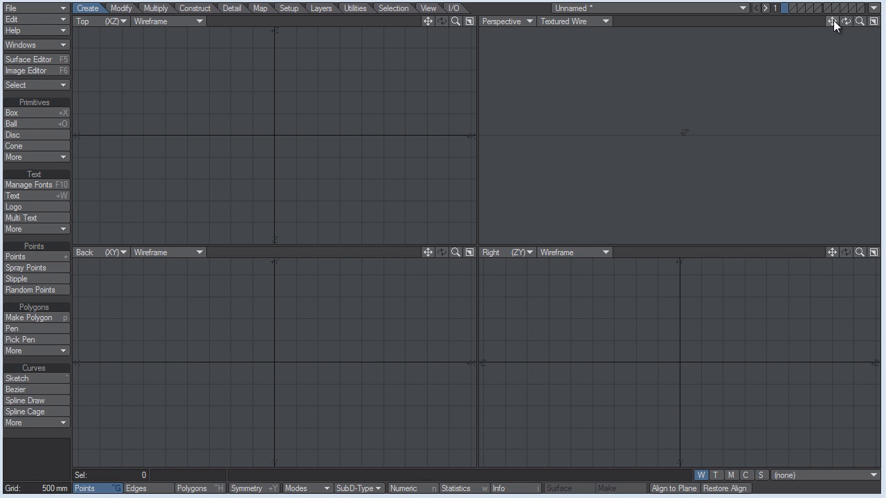
Step: Examine the ground grid of the empty scene in the Perspective viewport from different angles and distances
left_click_drag(832, 22, 858, 40)
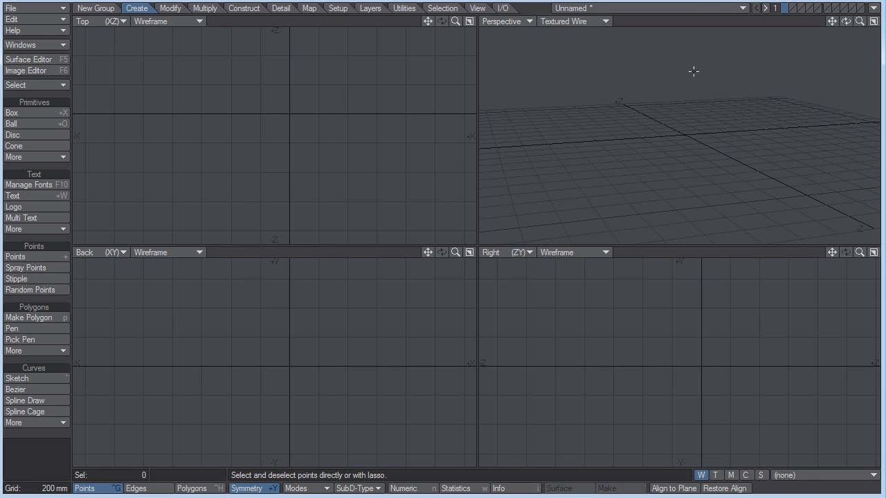
left_click_drag(692, 71, 713, 95, "alt")
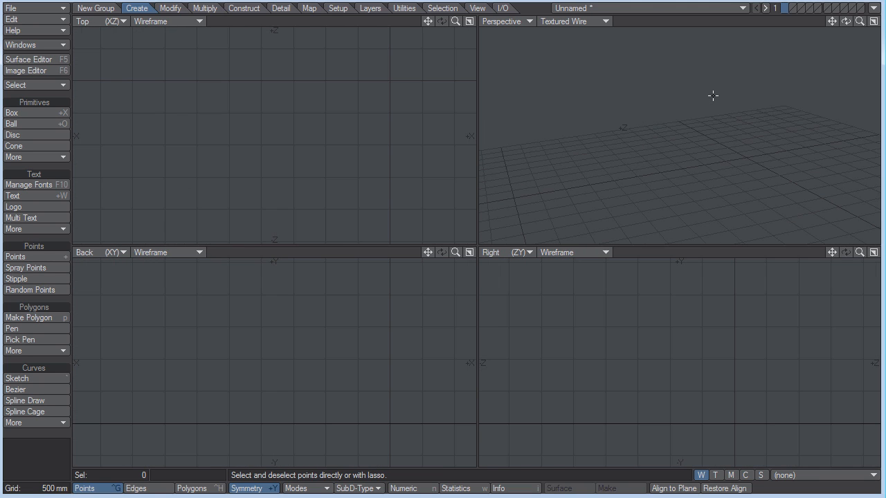
scroll(712, 95, "up", 5)
scroll(713, 95, "down", 5)
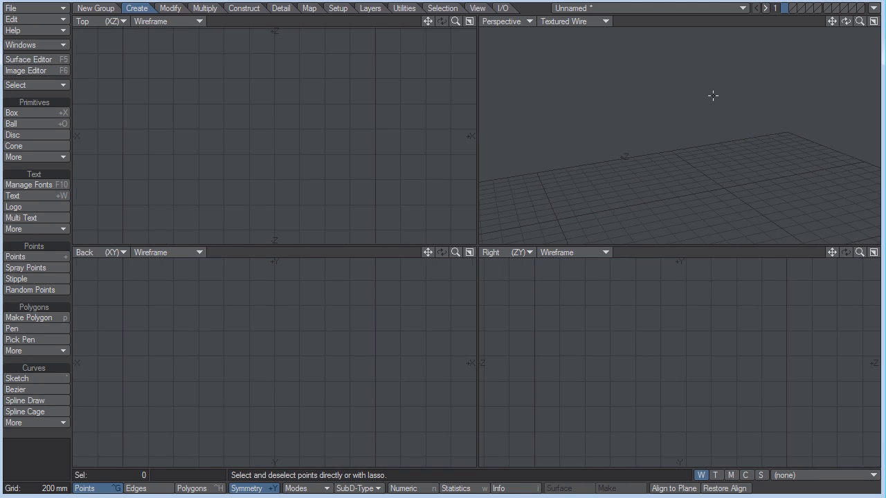
scroll(713, 95, "up", 3)
scroll(712, 95, "up", 3)
scroll(712, 95, "down", 4)
scroll(712, 95, "up", 2)
scroll(713, 95, "down", 1)
scroll(713, 95, "down", 4)
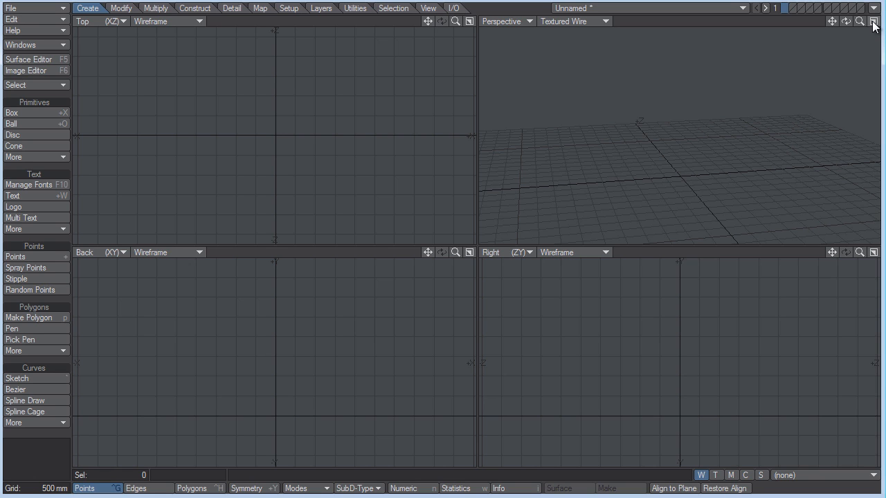
Step: Maximize and restore the Perspective viewport, and do the same with the Top viewport
left_click(874, 21)
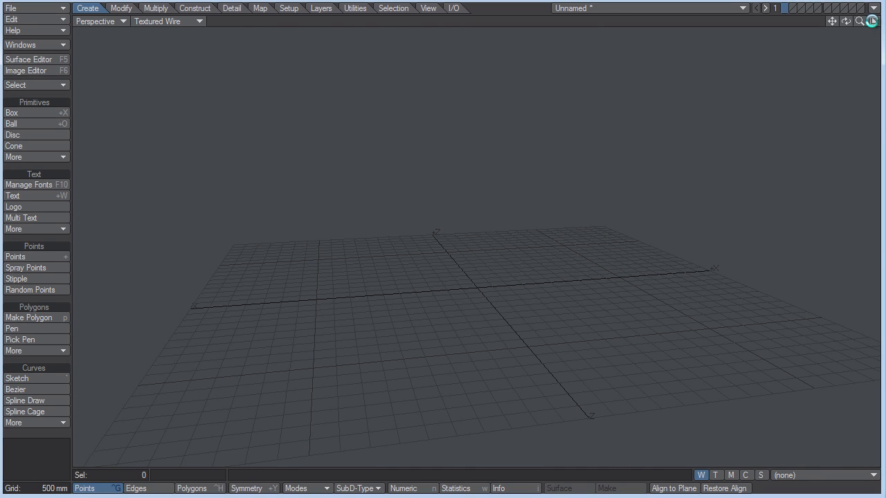
left_click(873, 22)
left_click(469, 22)
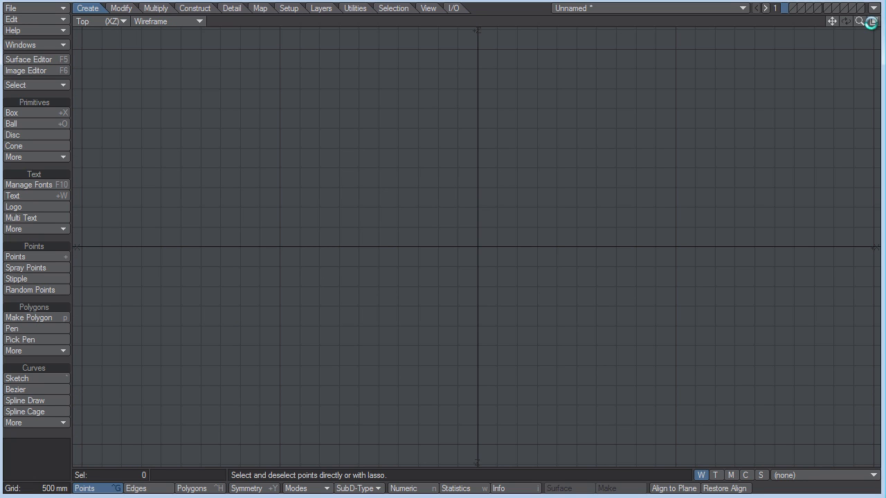
left_click(873, 22)
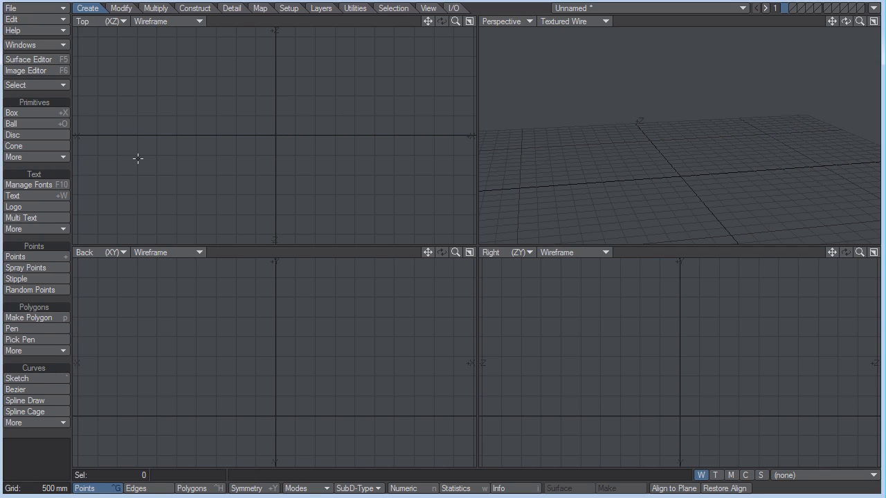
left_click(122, 8)
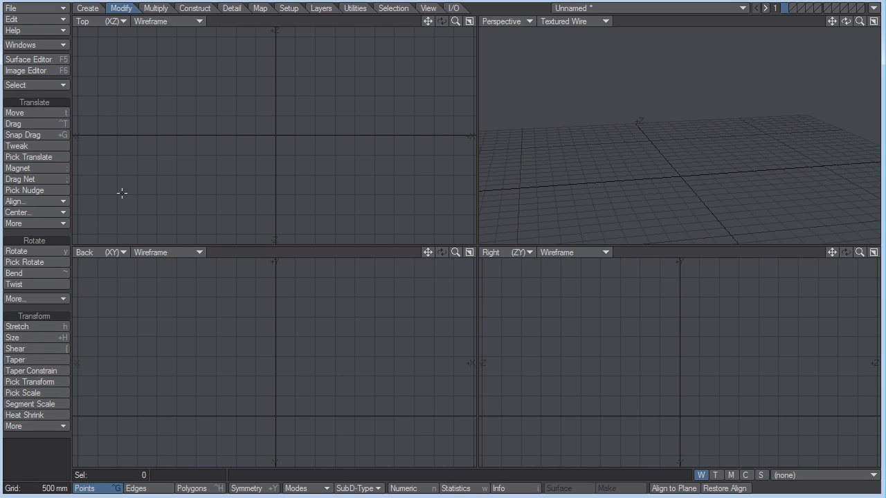
left_click(156, 8)
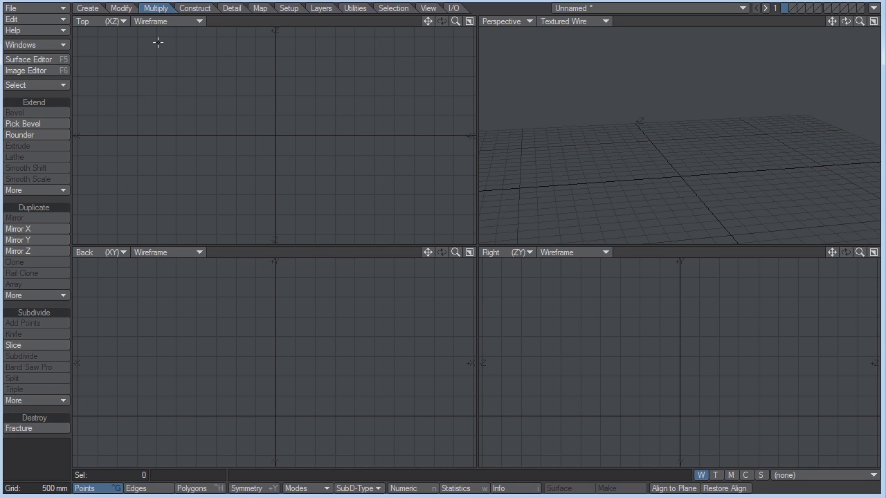
left_click(121, 9)
left_click(88, 9)
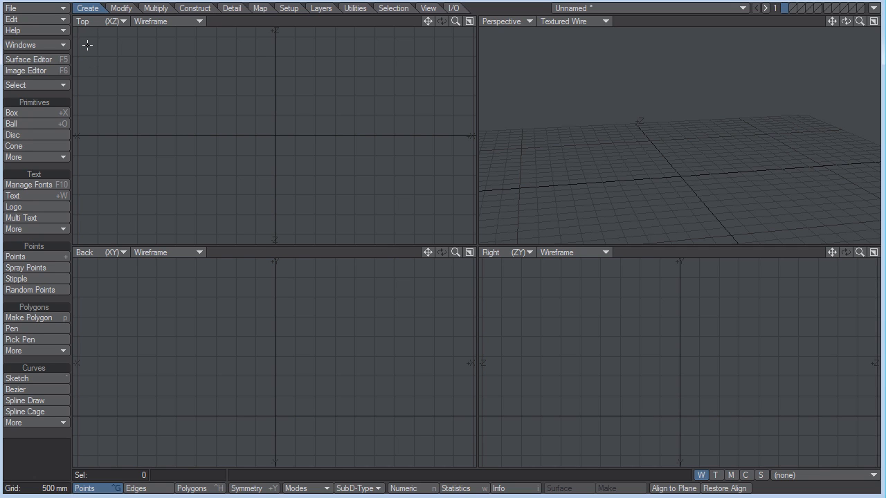
Step: Open the keyboard shortcut configuration and search its command list for "move tool"
left_click(61, 19)
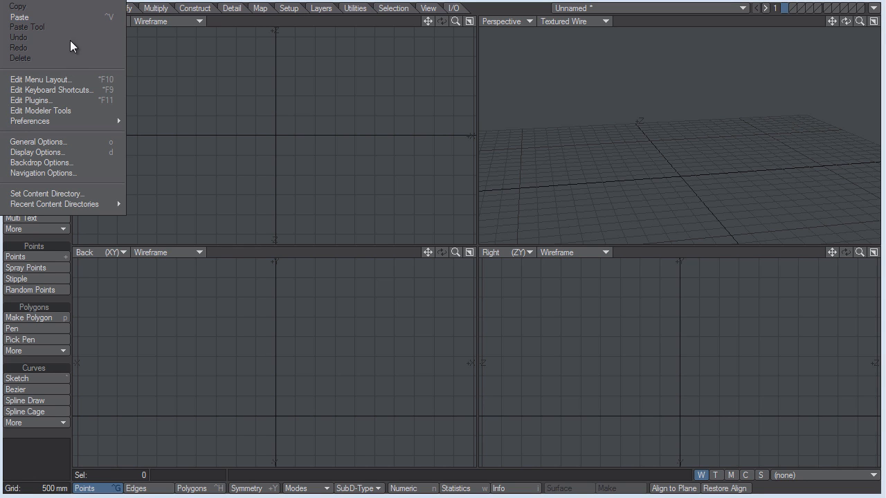
left_click(74, 90)
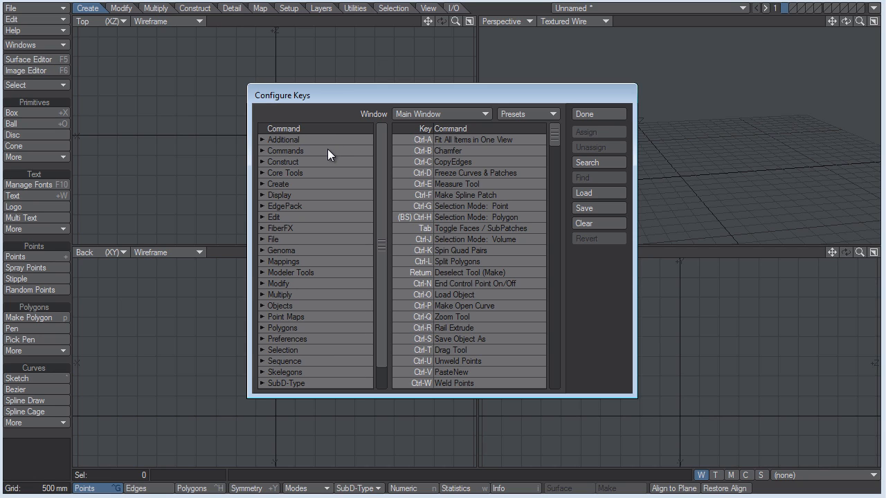
left_click(593, 163)
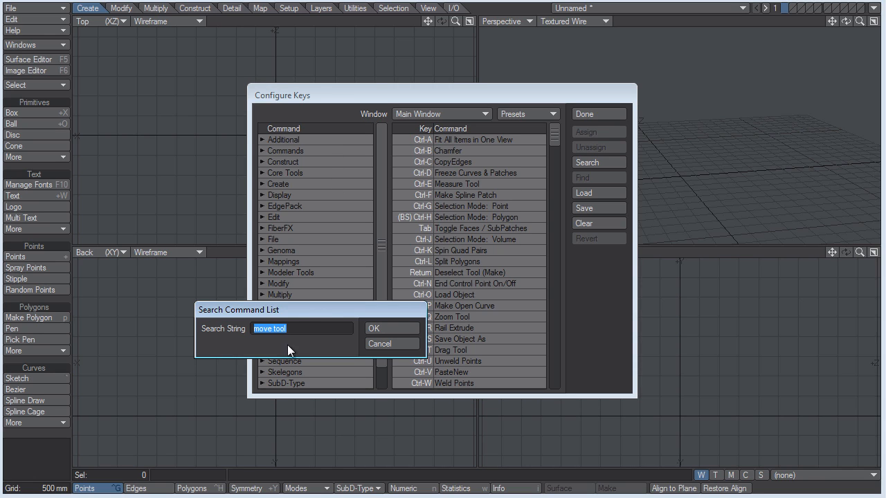
left_click(386, 329)
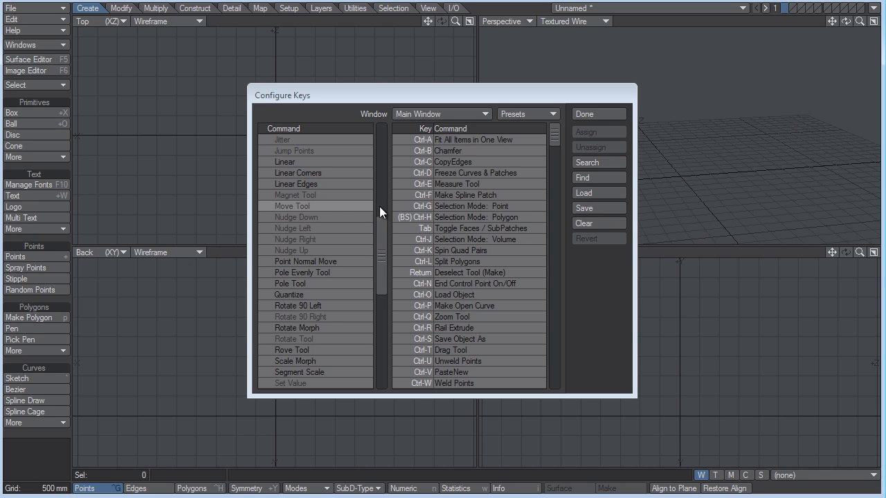
Step: Unassign the Move Tool command from the t shortcut
left_click_drag(548, 128, 563, 218)
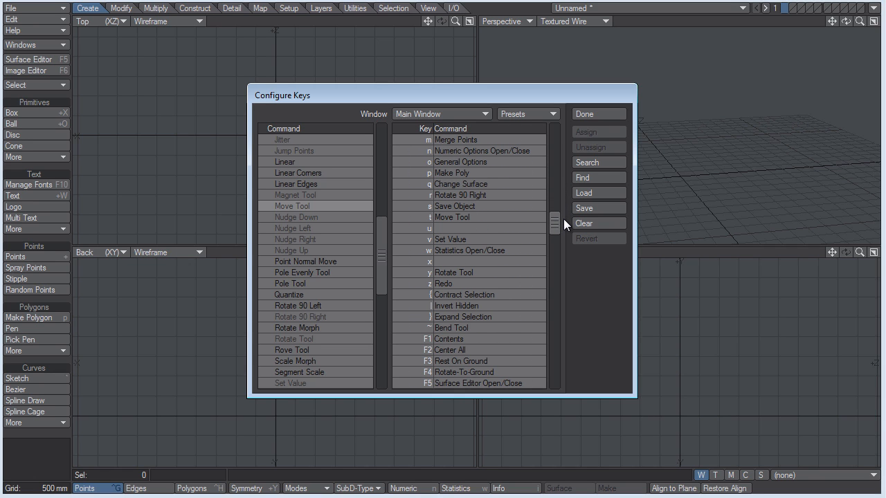
left_click(443, 218)
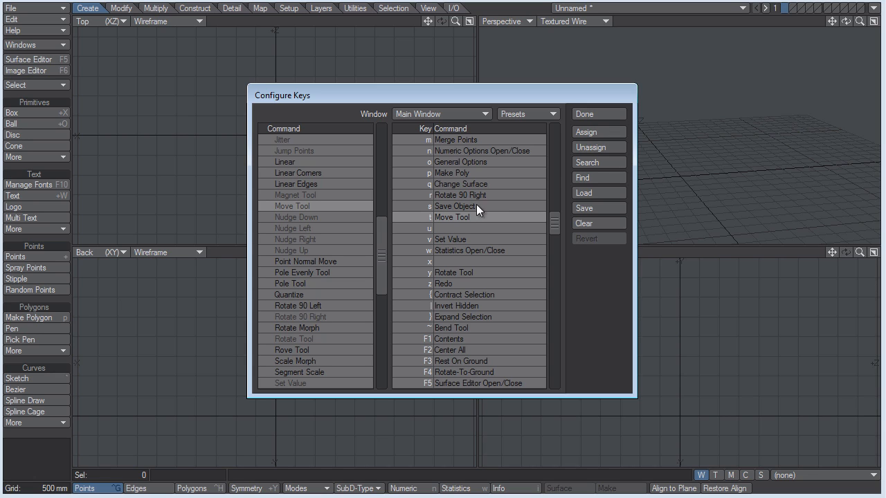
left_click(591, 147)
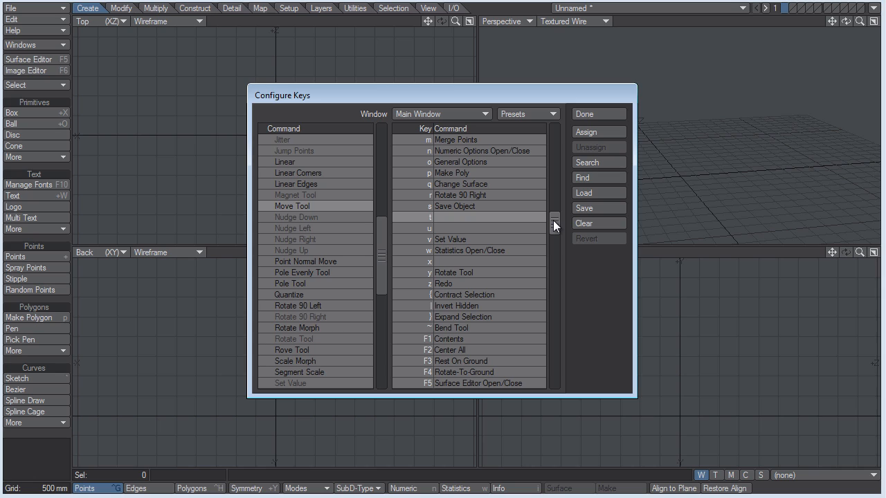
Step: Replace the Change Surface command on the q shortcut with the Move Tool and close the shortcut configuration
left_click_drag(553, 220, 555, 211)
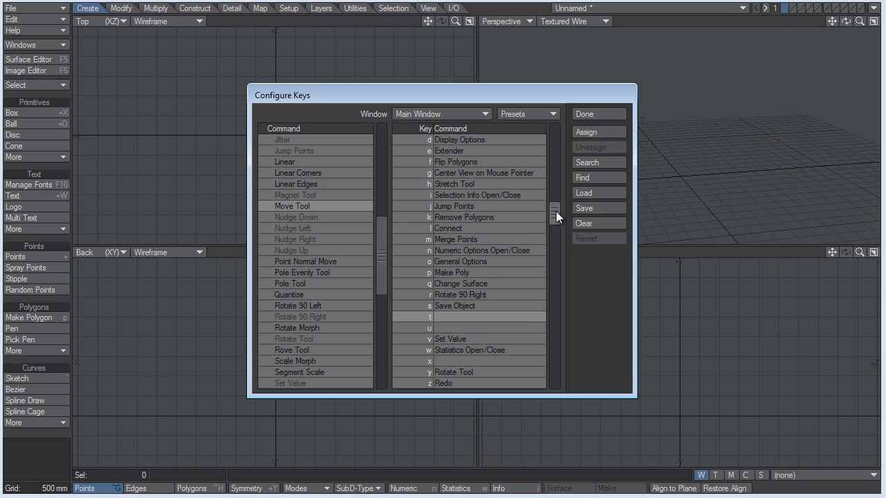
left_click(467, 284)
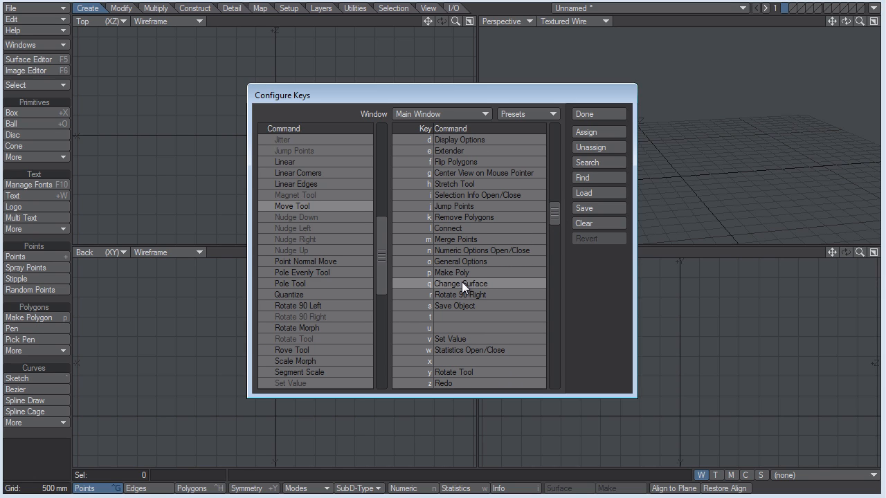
left_click(584, 148)
left_click(587, 133)
left_click(595, 115)
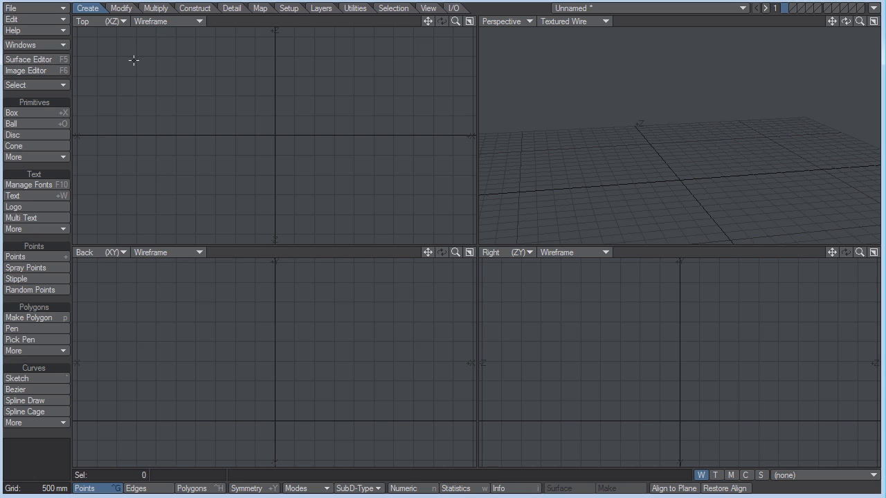
Step: Open the menu layout configuration and add a new group to the Main Menu
left_click(58, 19)
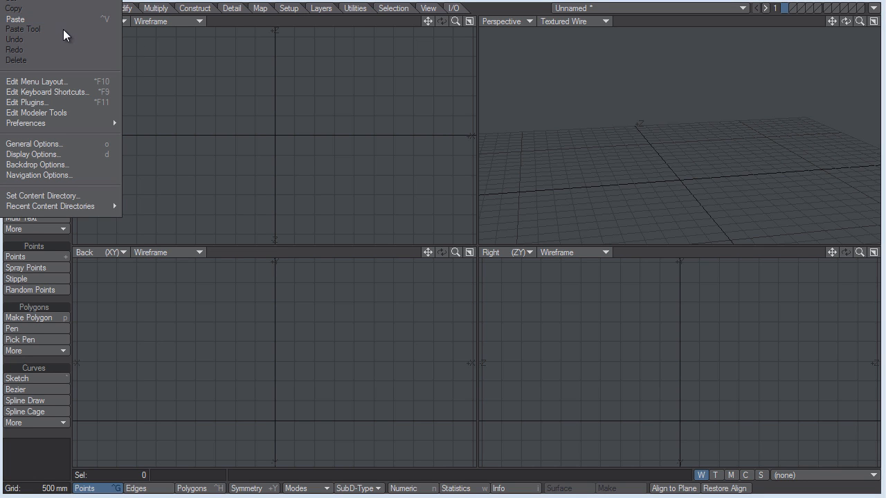
left_click(70, 81)
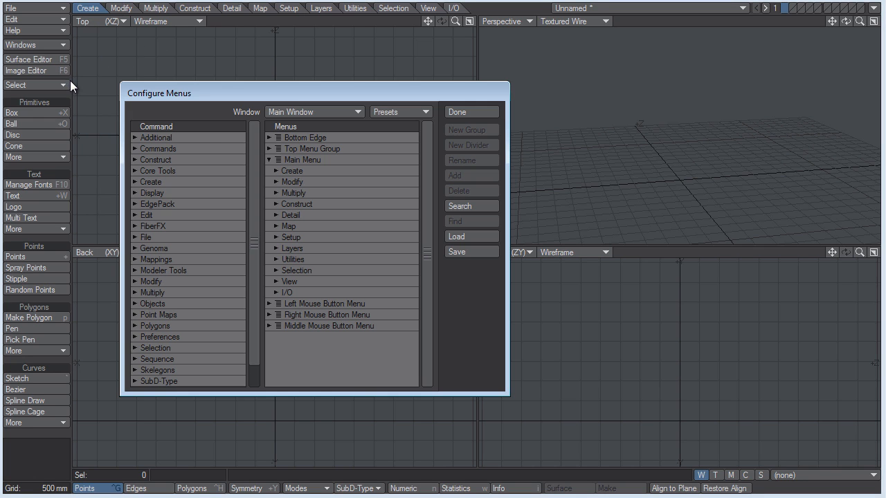
left_click(268, 159)
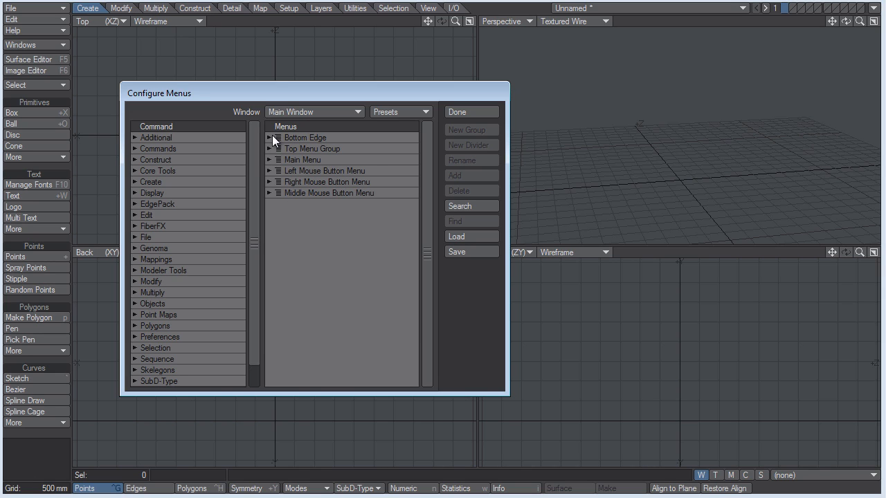
left_click(269, 159)
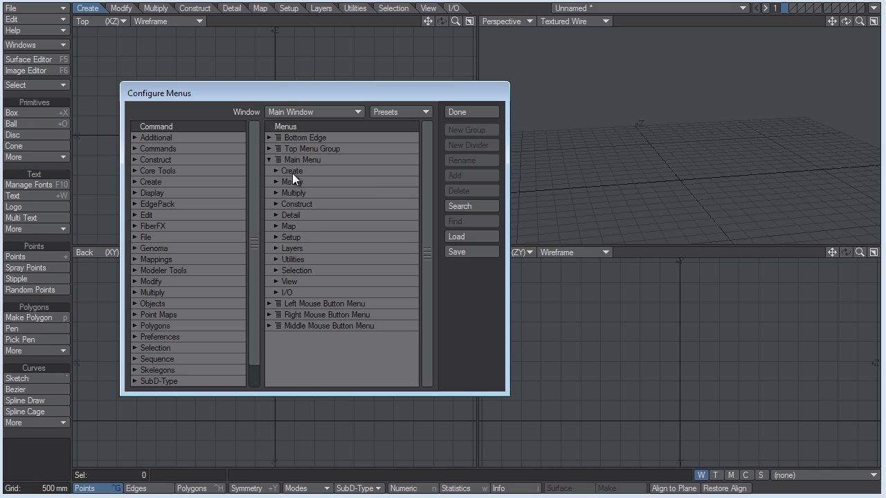
left_click(294, 159)
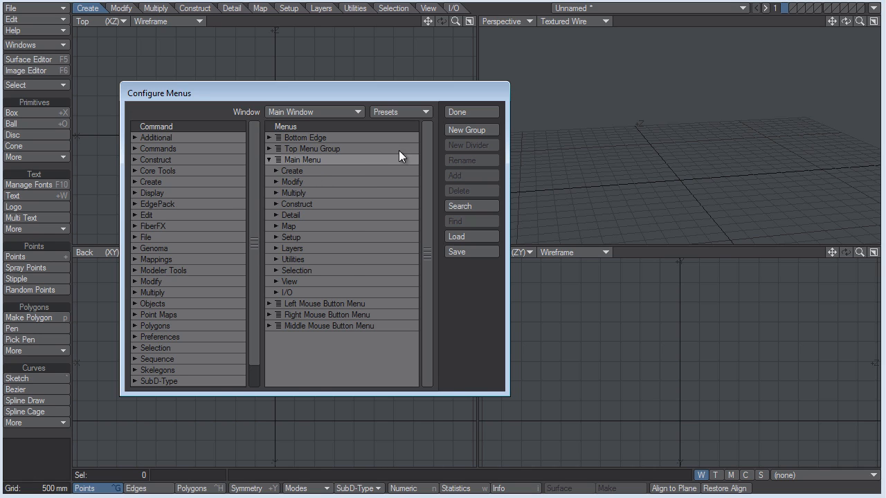
left_click(454, 129)
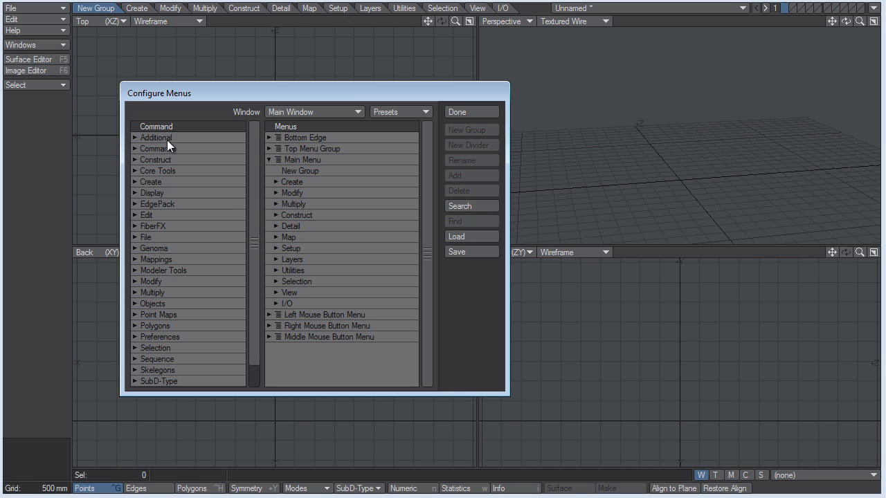
Step: Add the Weld Points command from the Construct category to New Group and close the menu configuration
left_click(133, 159)
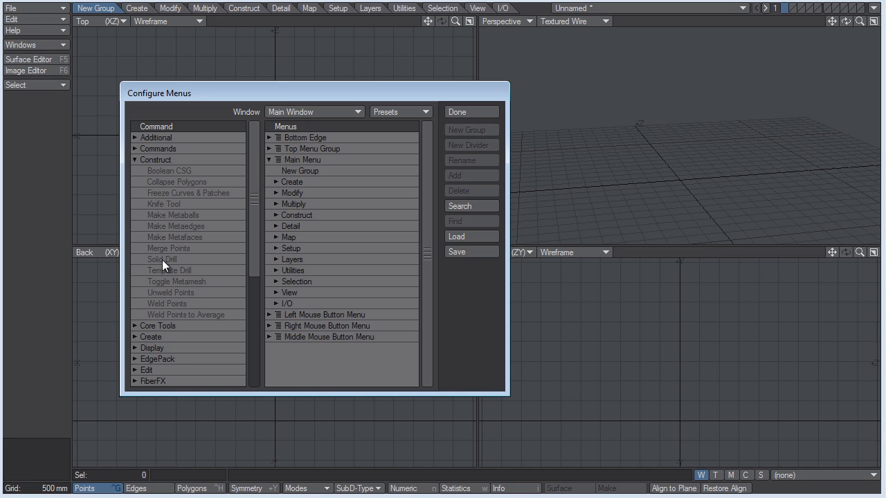
left_click(155, 303)
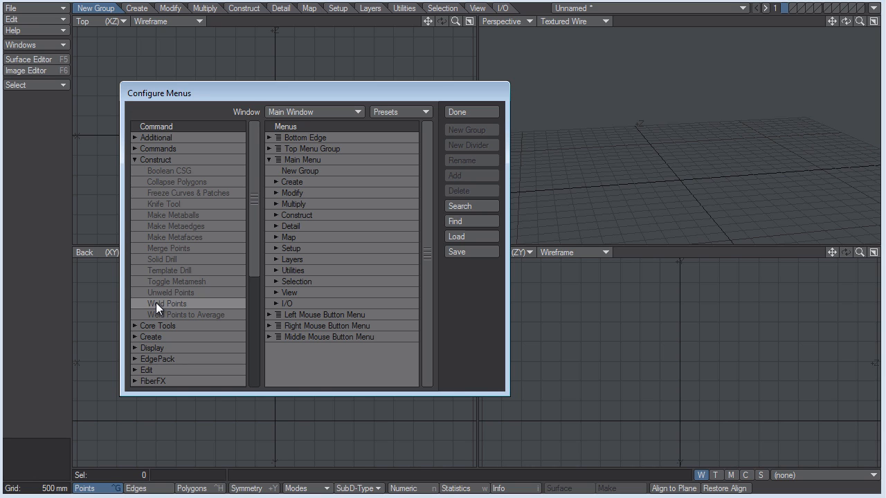
left_click(288, 172)
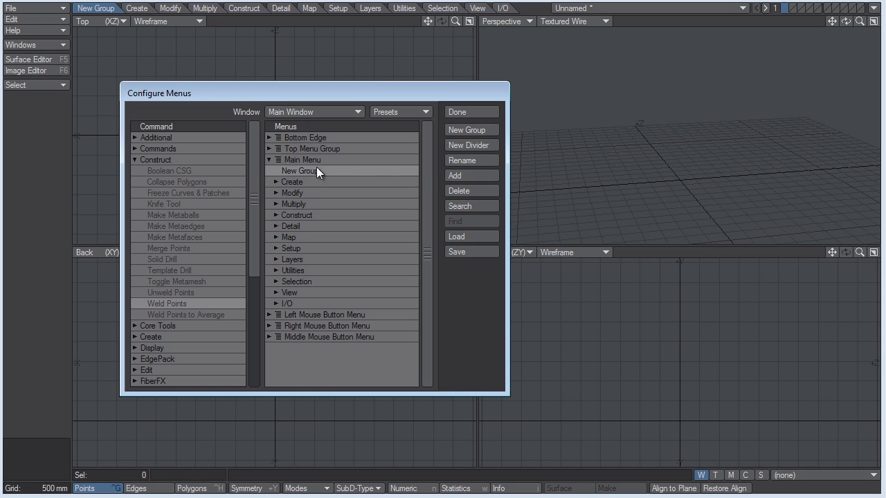
left_click(465, 176)
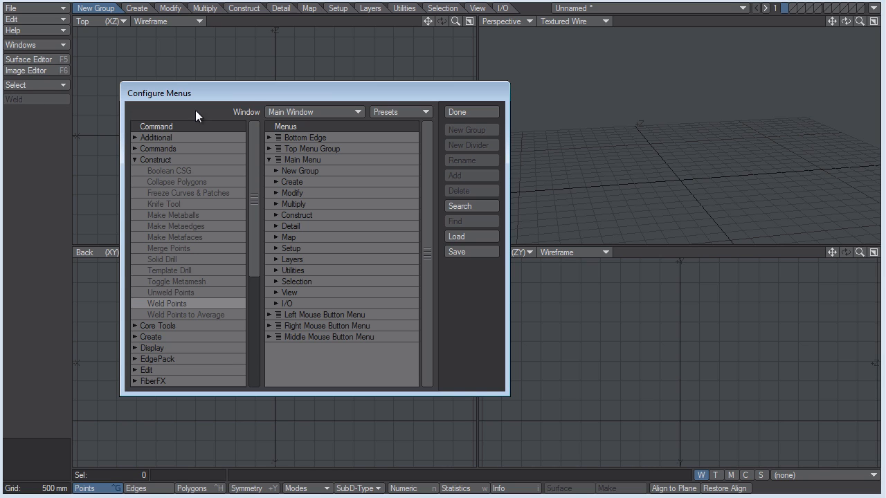
left_click(480, 118)
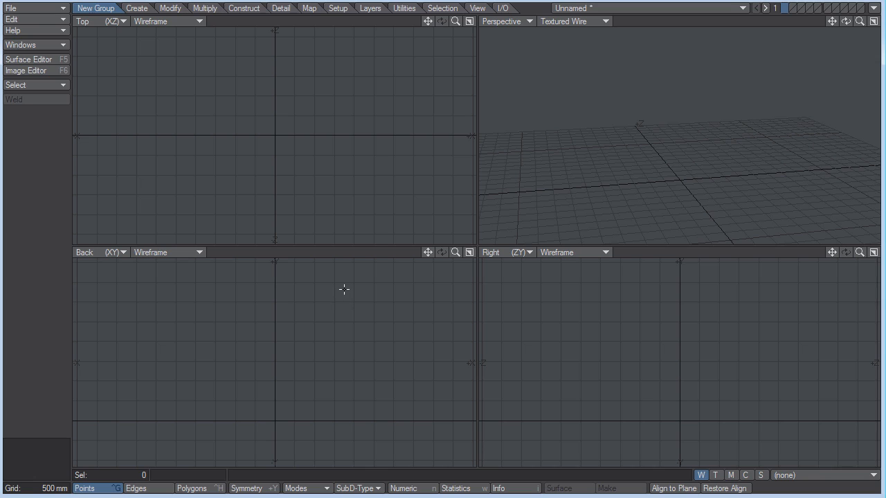
Step: Load DSC01646.JPG as the backdrop image for the BottL viewport in the Display Options
key("d")
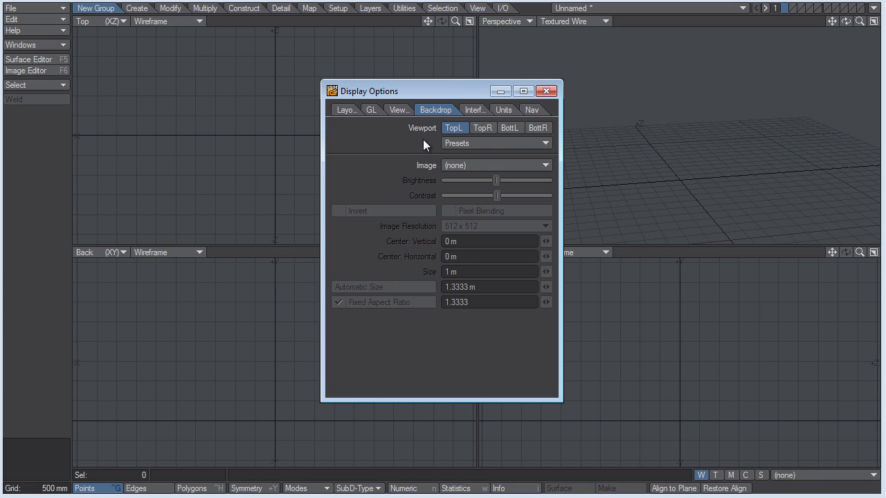
left_click(512, 127)
left_click(478, 165)
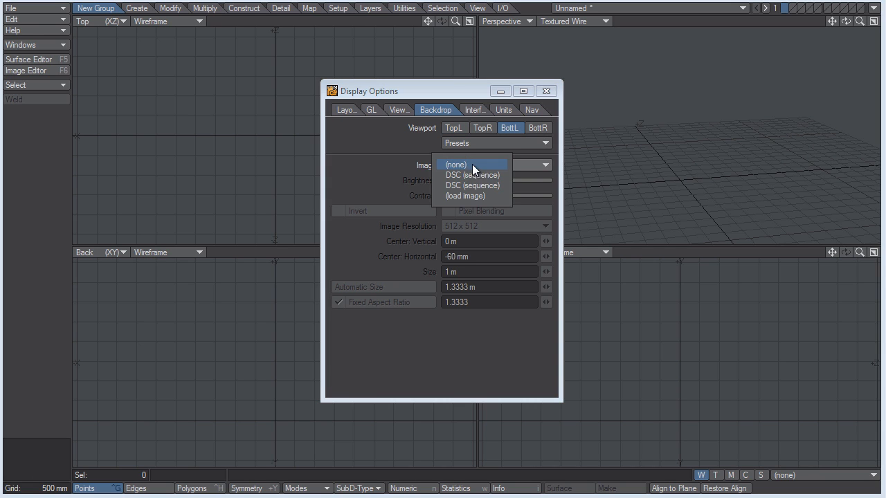
left_click(467, 196)
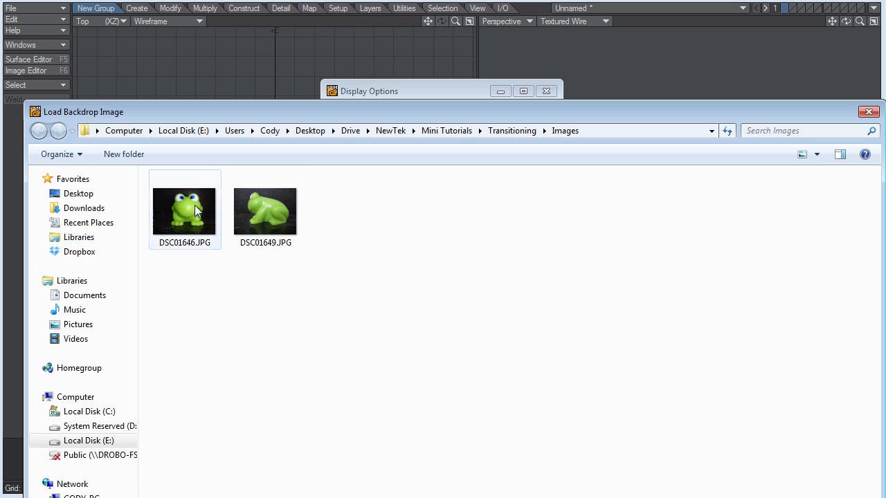
left_click_drag(273, 115, 267, 10)
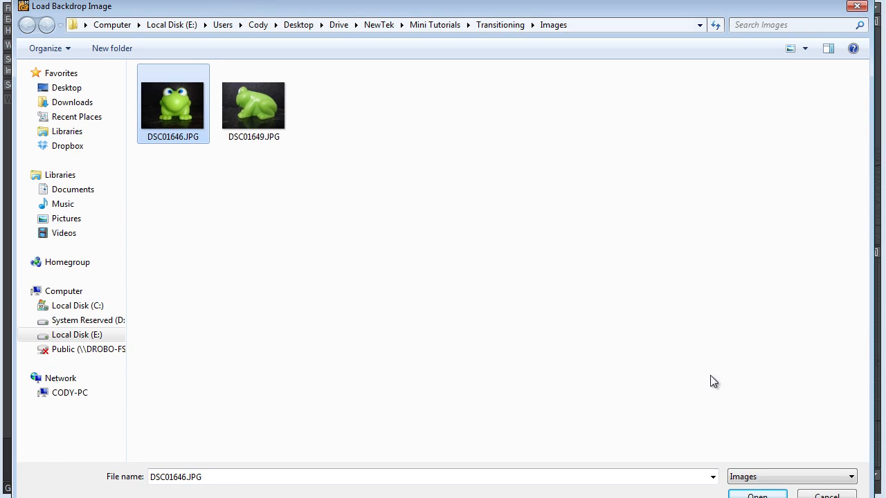
left_click(751, 495)
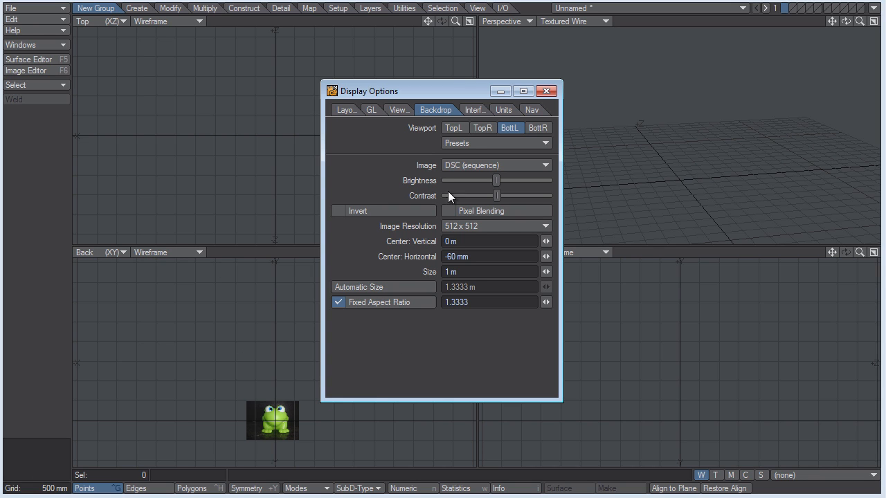
Step: Load DSC01649.JPG as the backdrop image for the BottR viewport
left_click(537, 125)
left_click(490, 166)
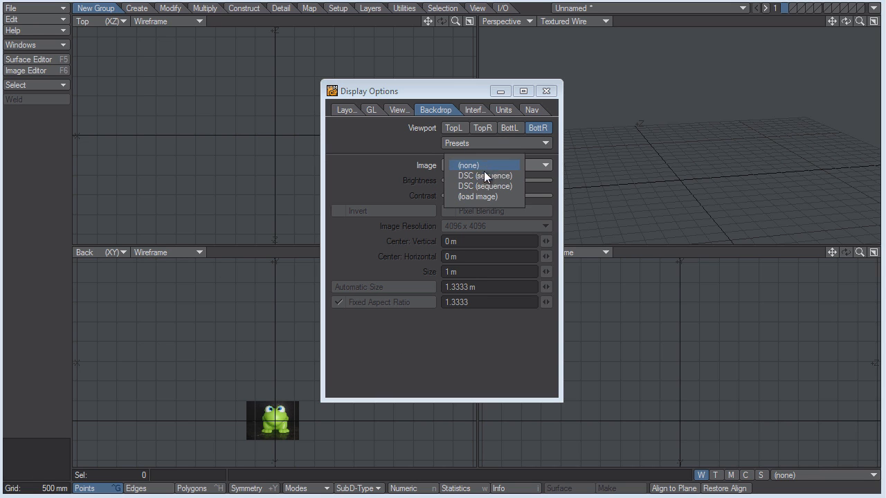
left_click(482, 197)
left_click(270, 117)
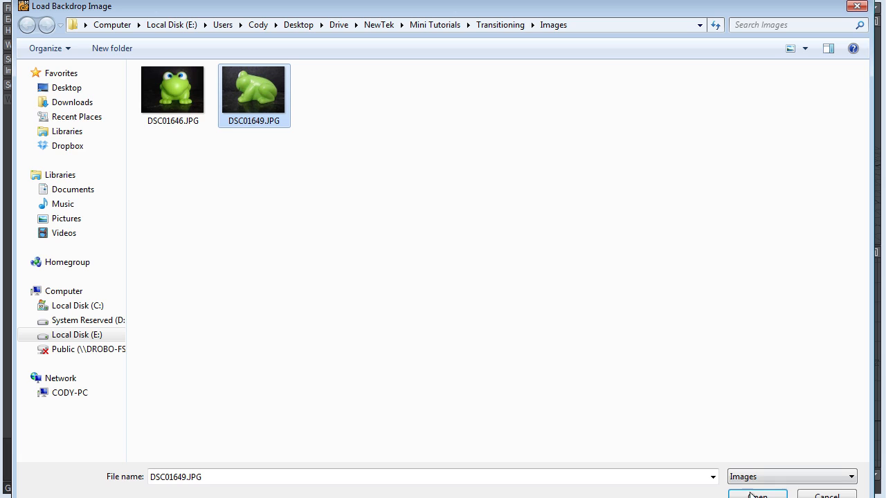
key("Return")
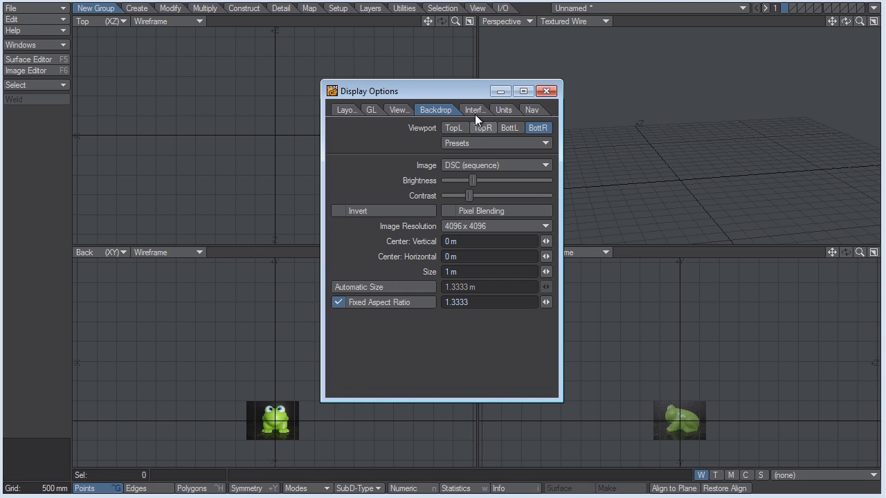
Step: Try scaling the BottR backdrop up to 1.66 m and down to 1.47 m, and reset its size to 1 m
left_click_drag(456, 91, 427, 65)
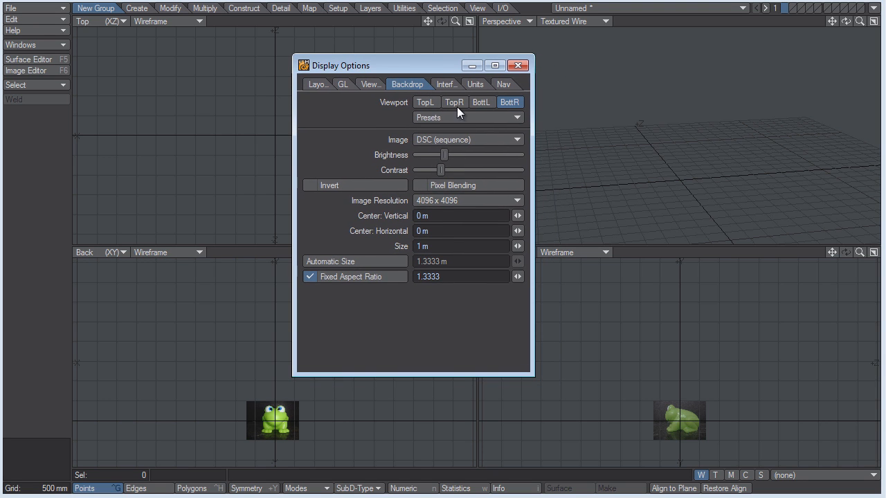
left_click_drag(513, 242, 537, 243)
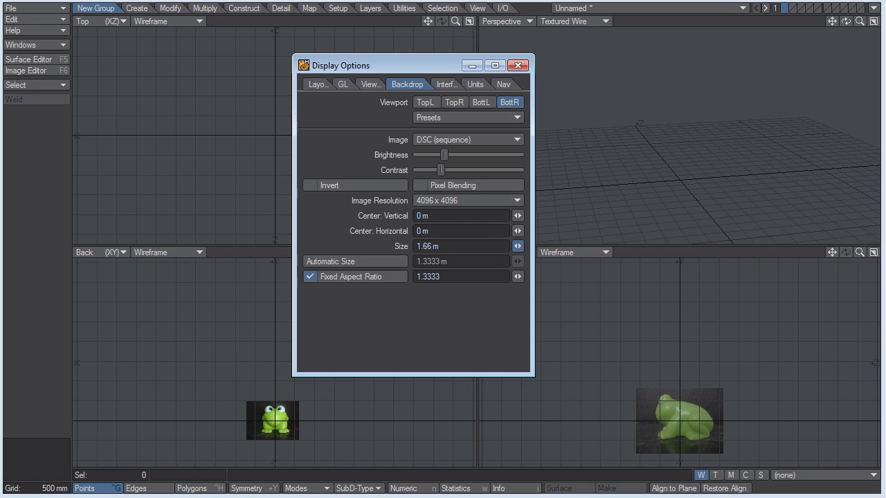
left_click_drag(536, 246, 529, 246)
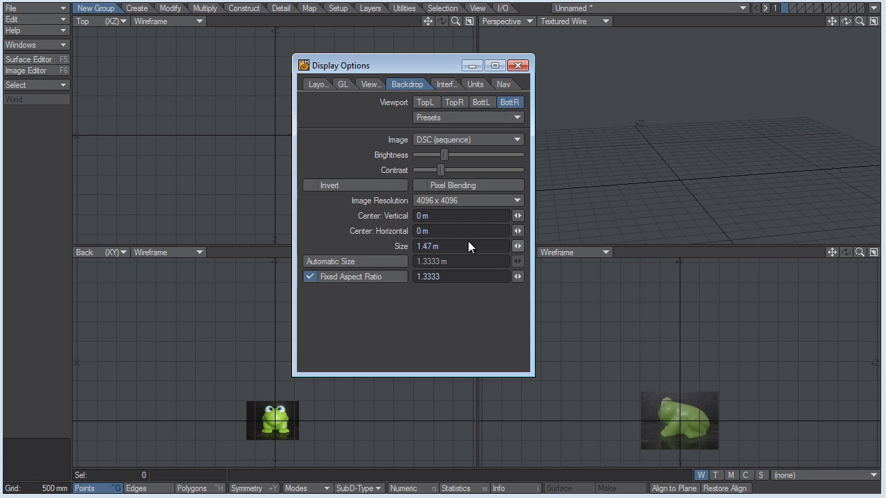
left_click_drag(449, 247, 377, 247)
type("1")
key("Return")
Step: Shift the BottL backdrop's horizontal center to -63 mm and open the backdrop presets
left_click(478, 101)
left_click_drag(467, 64, 687, 62)
left_click_drag(455, 252, 735, 228)
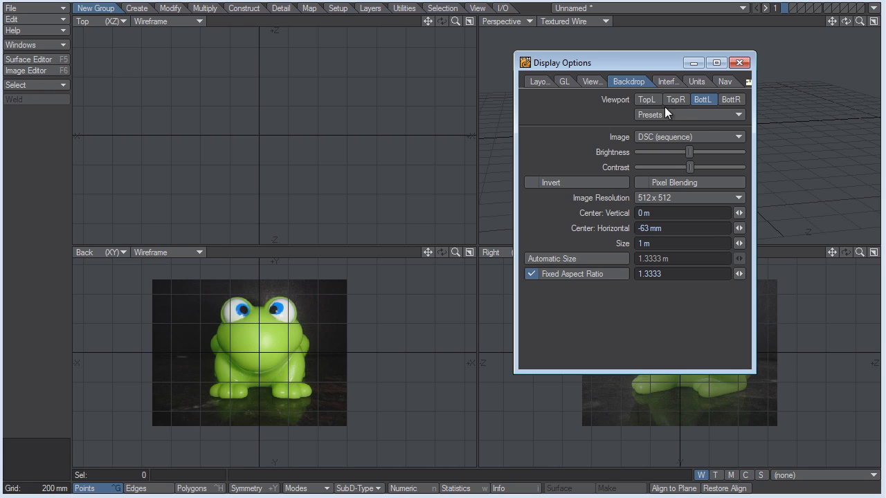
left_click(701, 114)
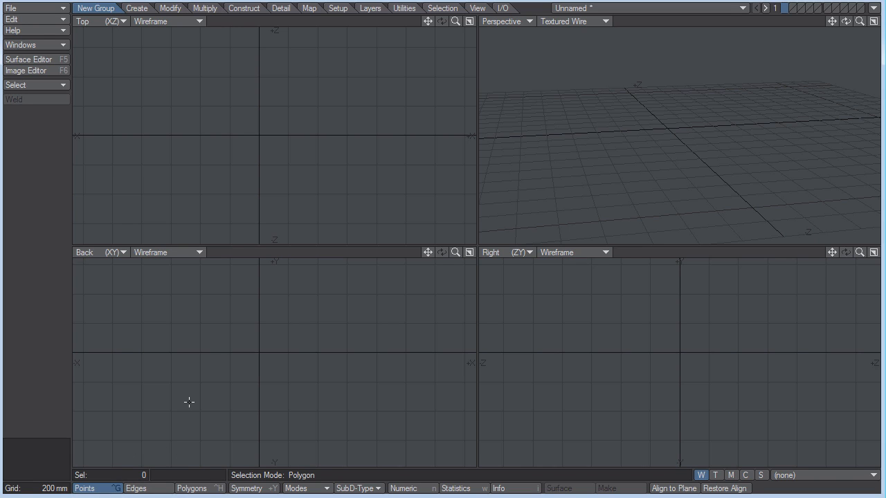
Step: Cycle through the point, edge and polygon selection modes, ending in Polygons, and toggle the Surface Editor open and closed
key("space")
key("space")
key("space")
key("space")
key("space")
key("space")
key("space")
key("space")
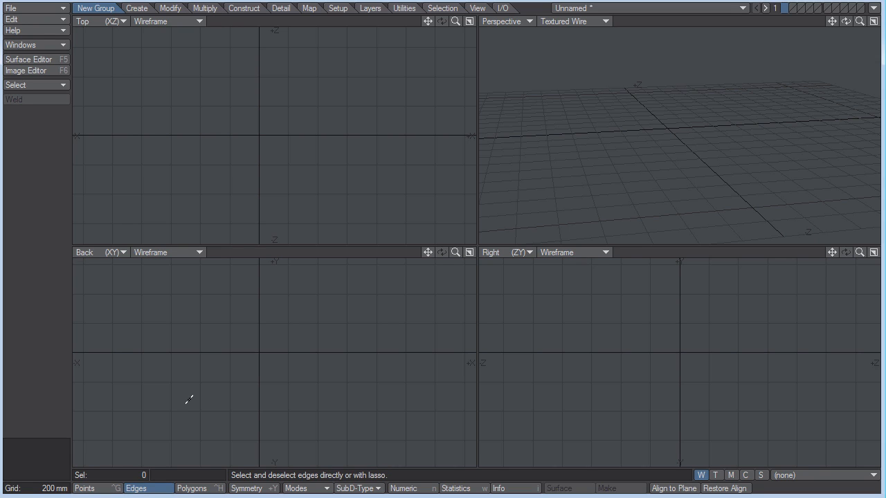
key("space")
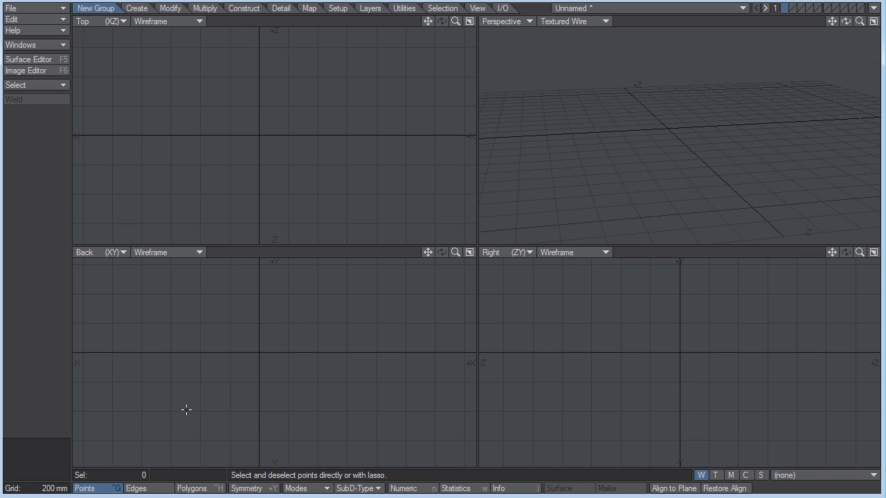
key("space")
key("space")
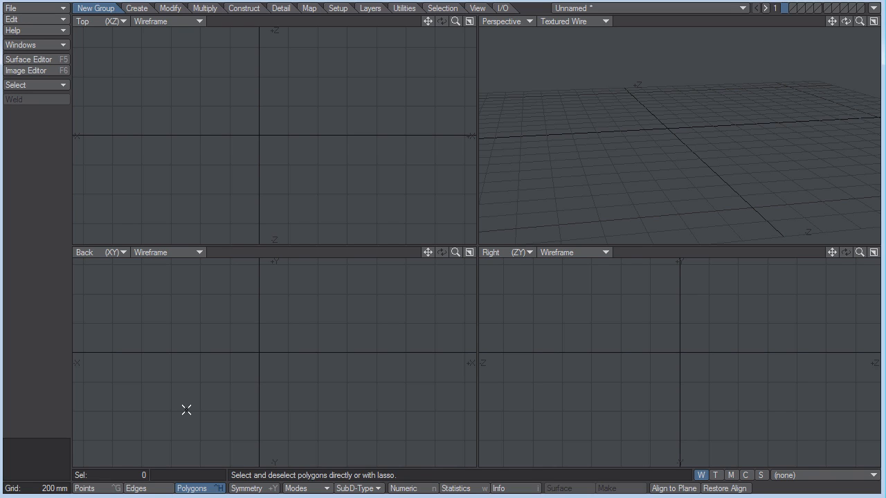
key("F5")
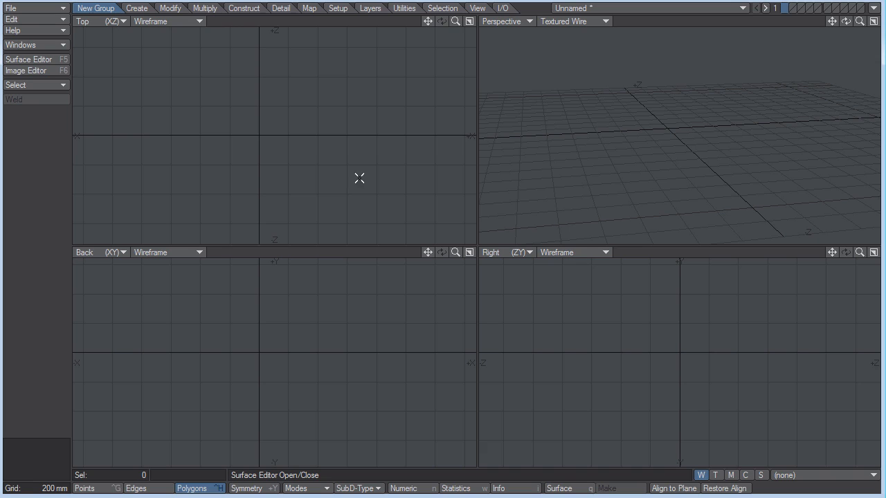
Step: Draw a cube about 607 mm per side with the Box tool, starting from its base in the Top viewport
left_click(134, 9)
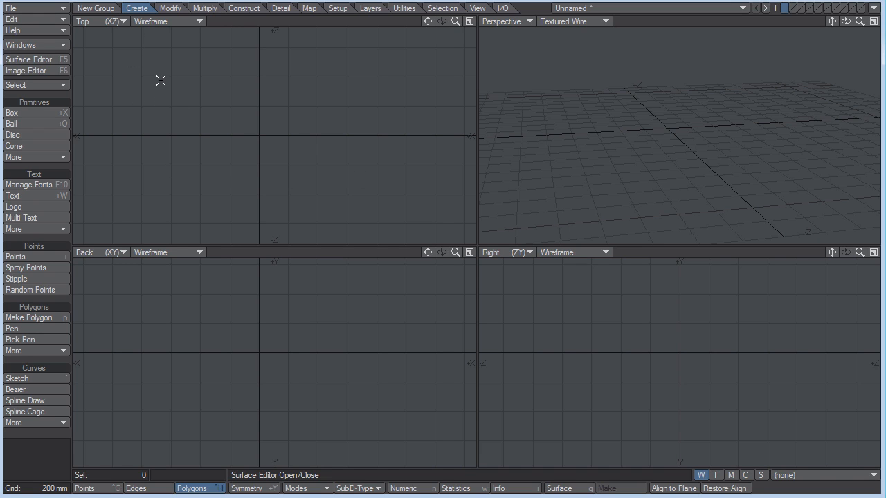
left_click(58, 113)
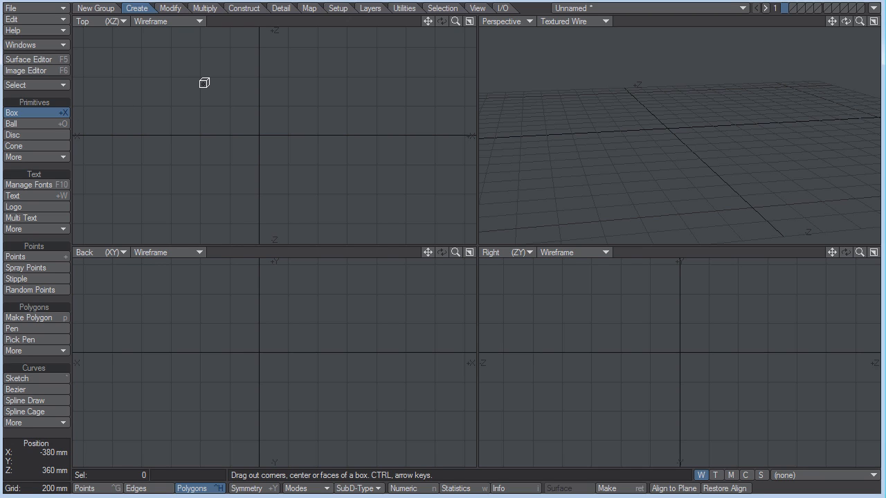
left_click_drag(202, 82, 339, 201)
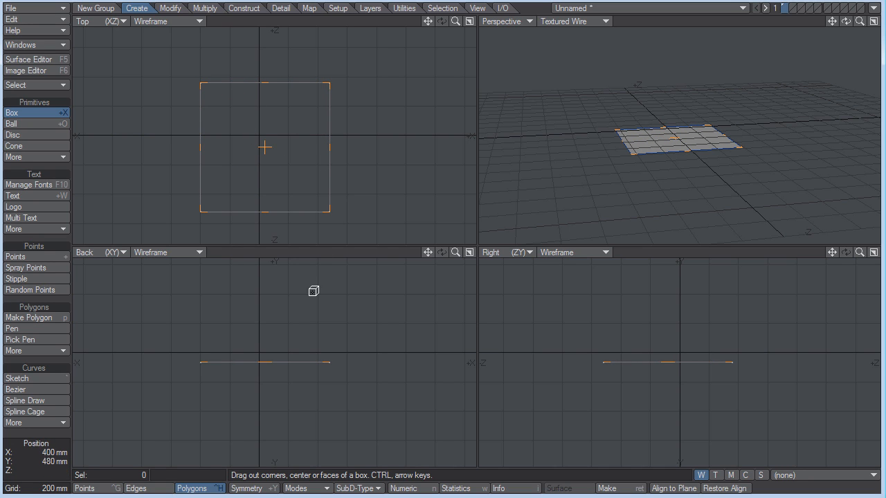
left_click_drag(274, 325, 272, 272, "ctrl")
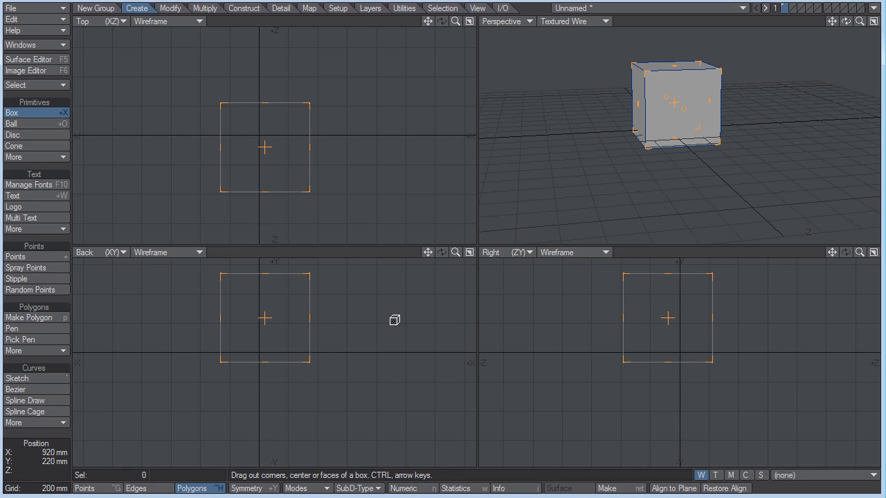
Step: Set the box's width, height and depth to 1 m each in its numeric options
key("n")
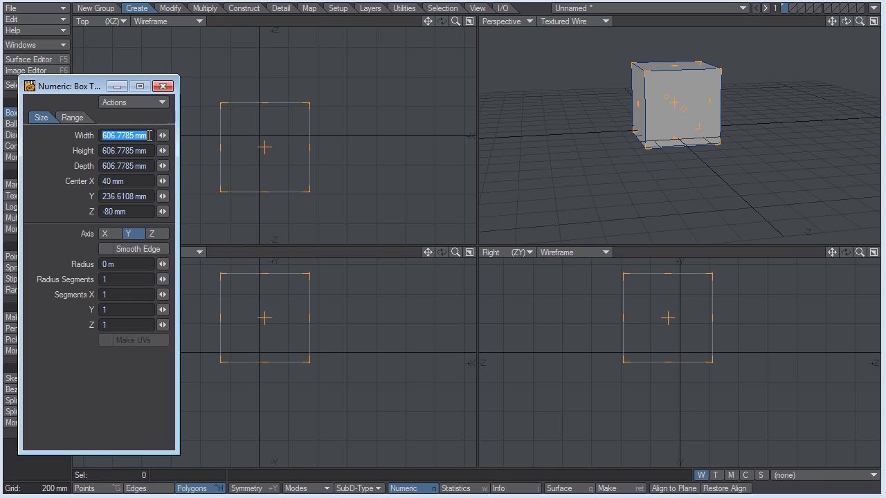
type("1m")
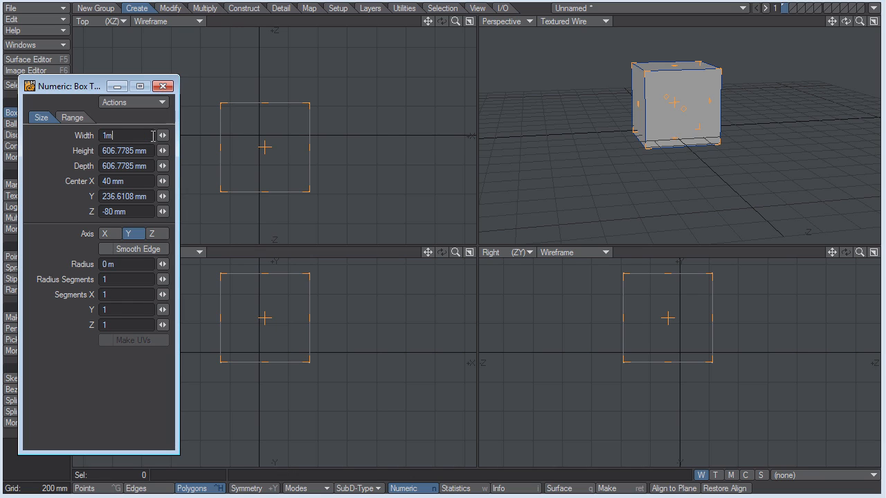
key("Tab")
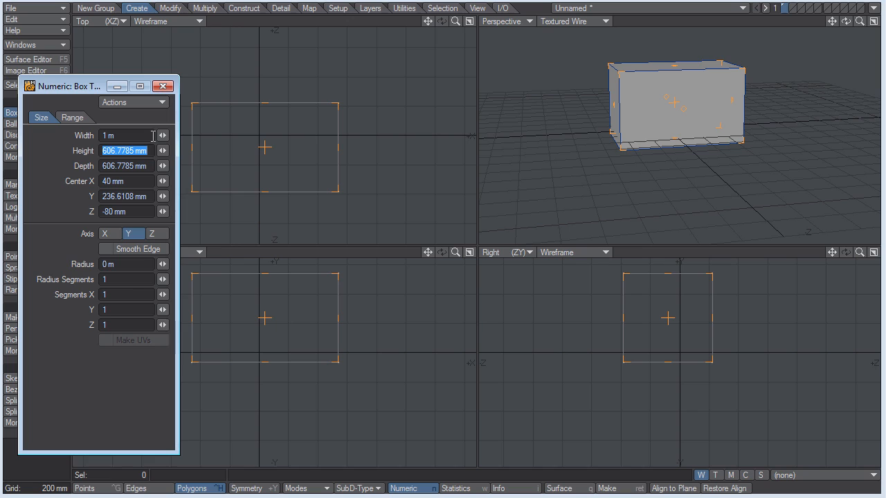
type("1m")
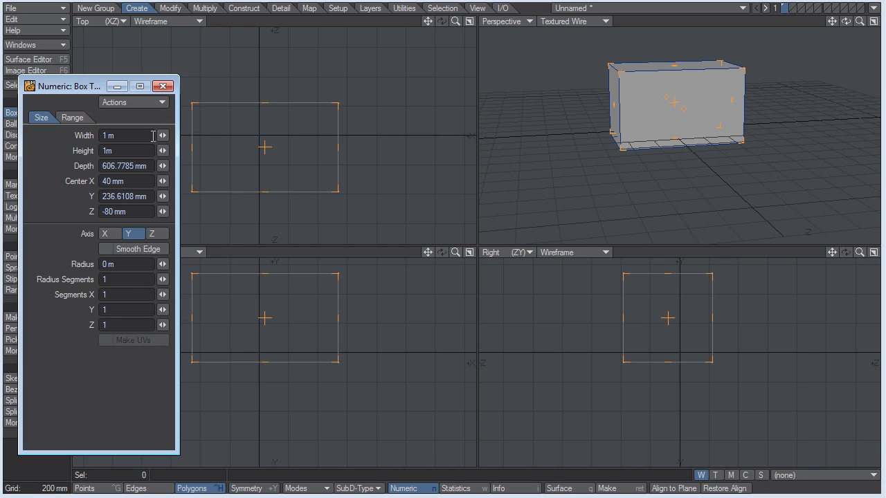
key("Tab")
type("1m")
key("Return")
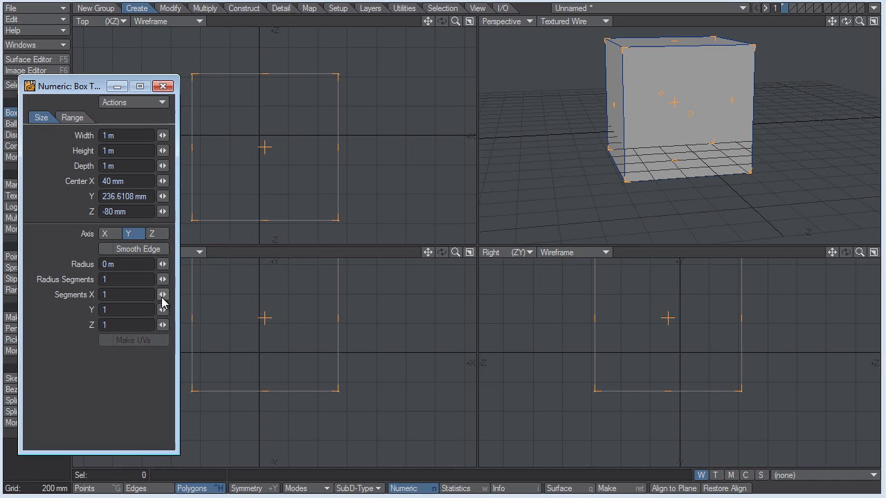
Step: Try dividing the box into 4 segments along X, Y and Z, and return each axis to 1 segment
left_click_drag(163, 297, 173, 325)
key("Left")
key("Left")
key("Left")
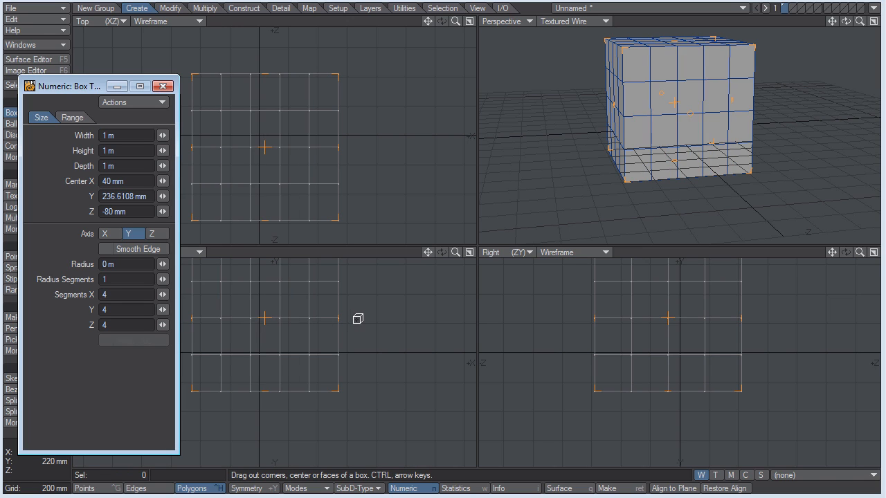
key("Down")
key("Down")
key("Down")
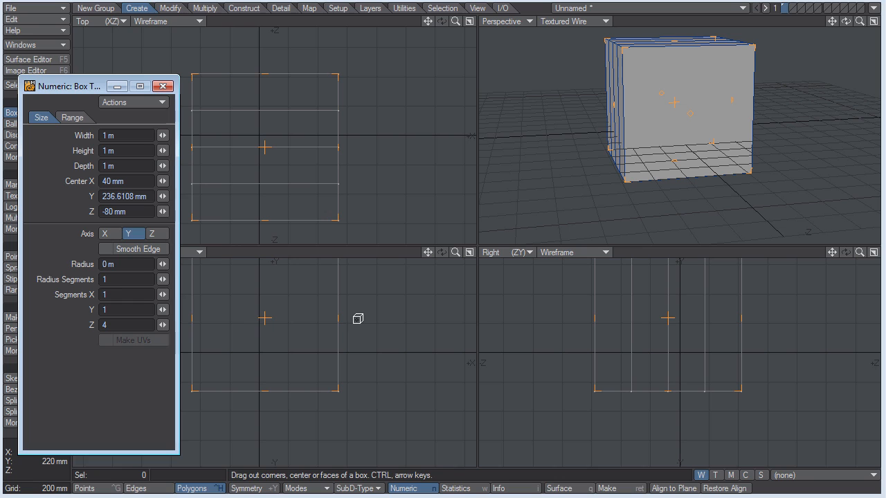
left_click_drag(163, 326, 152, 327)
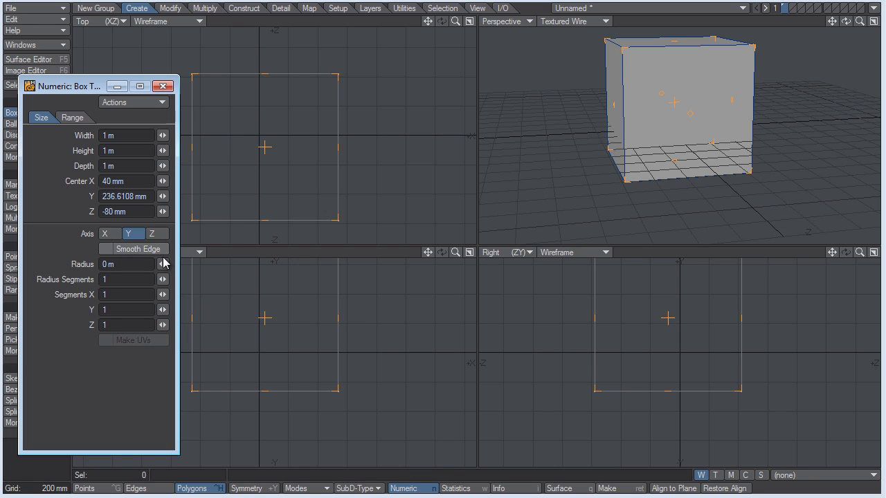
Step: Try adjusting the box's edge radius and reset it to 0
mouse_move(162, 263)
left_mouse_down()
mouse_move(182, 263)
mouse_move(164, 264)
mouse_move(172, 278)
mouse_move(160, 265)
left_mouse_up()
left_click(150, 263)
type("0")
key("Return")
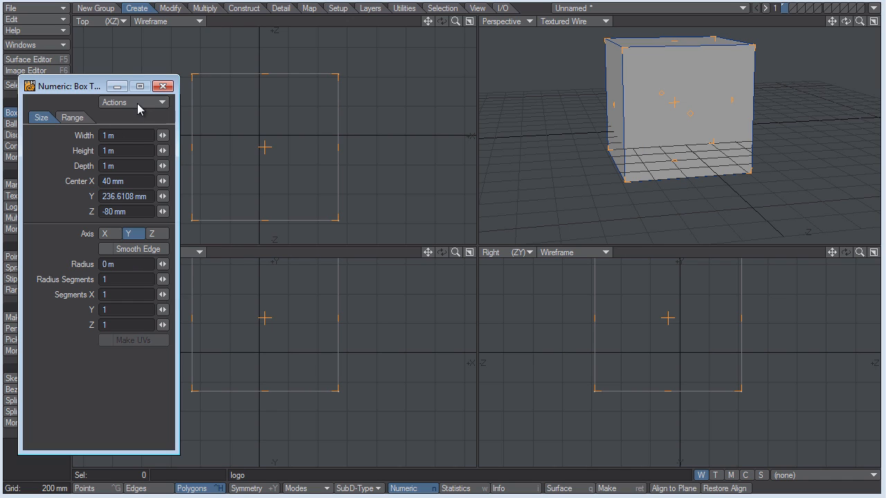
Step: Close the numeric options, finish the box and center it on the origin
left_click(163, 86)
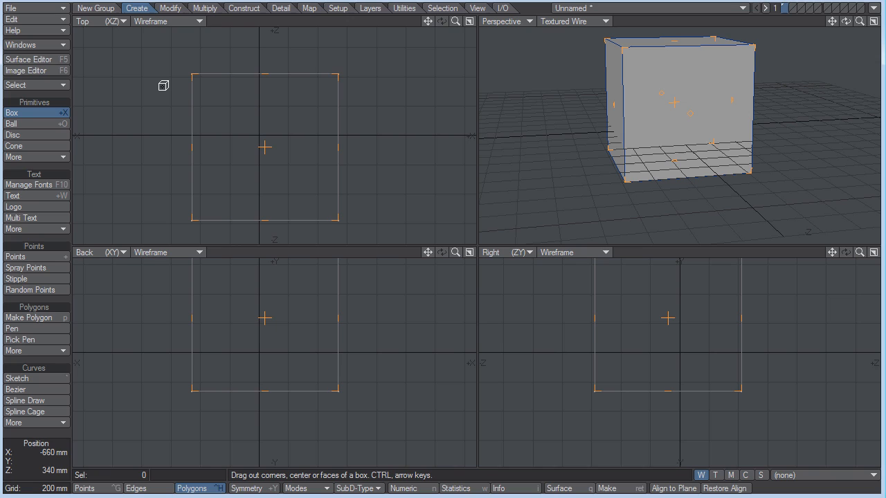
key("space")
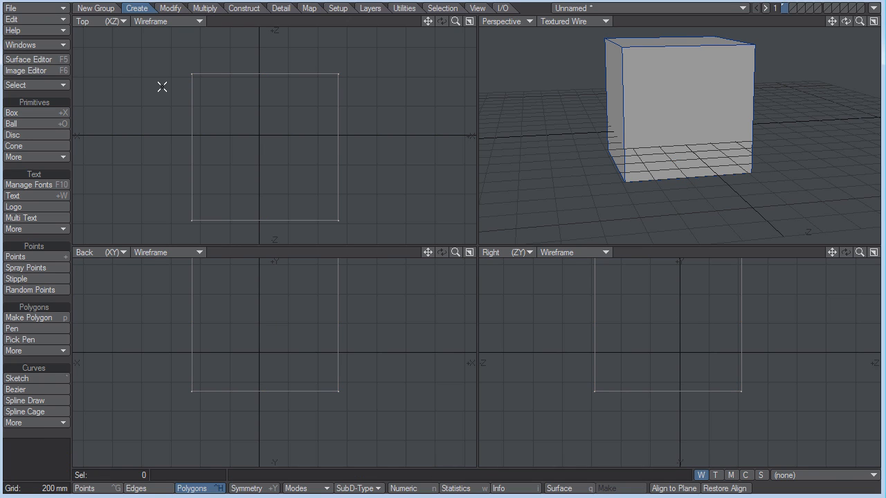
key("F2")
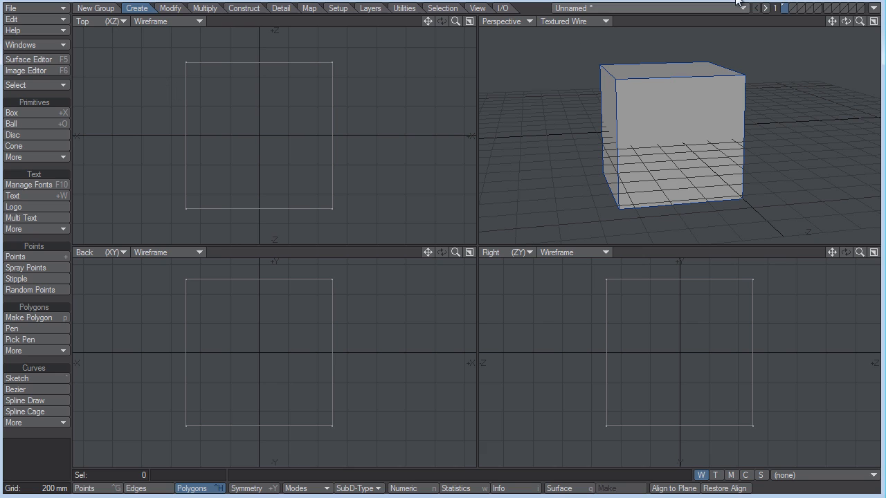
Step: Select the cube's top polygon in the Perspective viewport
left_click_drag(846, 21, 759, 47)
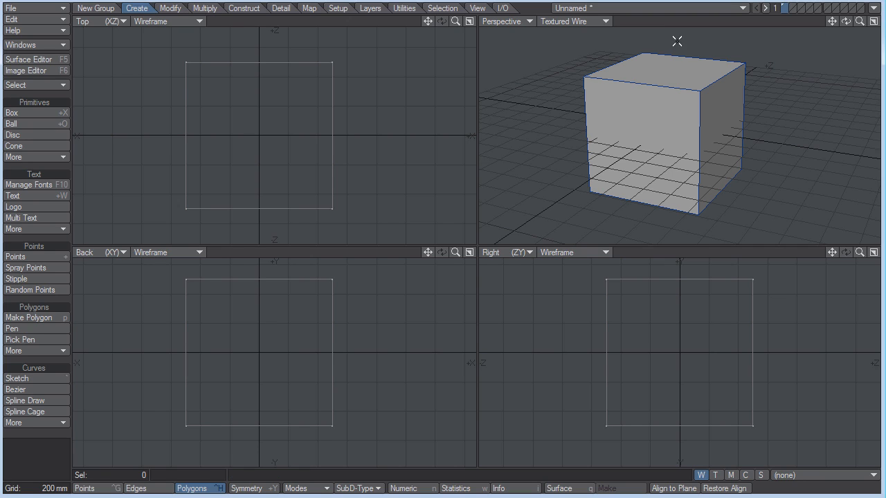
left_click(662, 65)
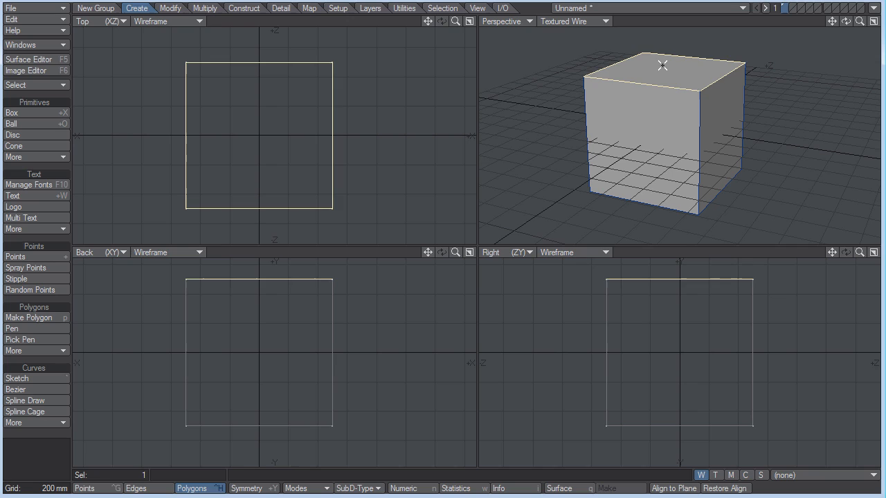
Step: Try picking and lassoing the cube's near top corner points in Points mode, and clear the point selection
key("ctrl+g")
left_click(583, 78)
left_click(701, 91)
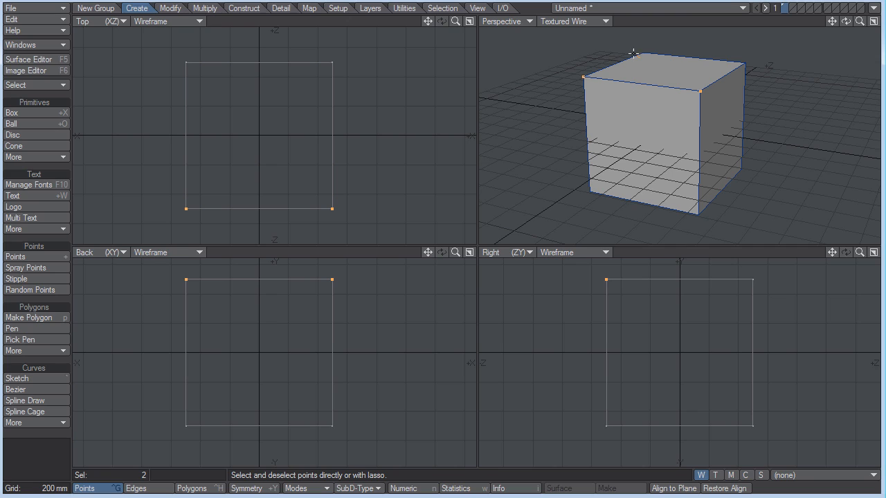
mouse_move(605, 50)
right_mouse_down()
mouse_move(571, 72)
mouse_move(583, 115)
right_mouse_up()
mouse_move(674, 132)
right_mouse_down()
mouse_move(726, 103)
mouse_move(658, 57)
mouse_move(602, 55)
mouse_move(567, 74)
mouse_move(710, 108)
mouse_move(667, 71)
mouse_move(550, 61)
right_mouse_up()
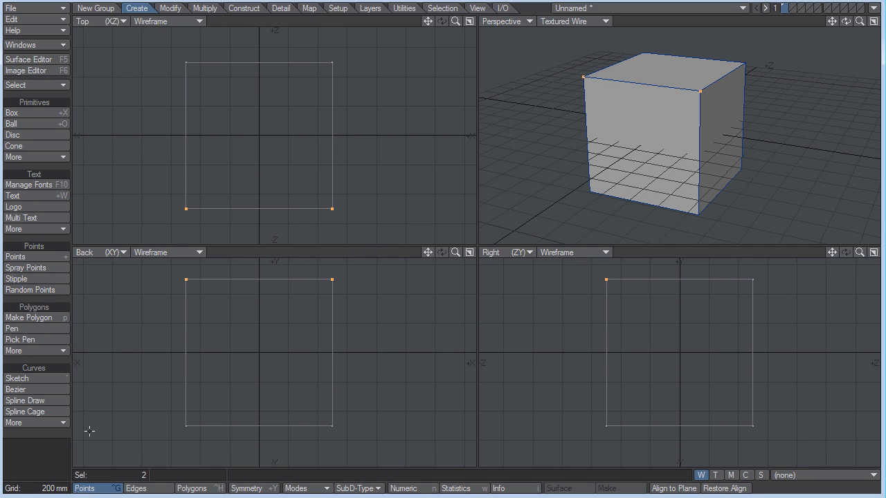
left_click(45, 452)
Step: Return to Polygons mode and deselect the cube's top polygon
key("space")
key("space")
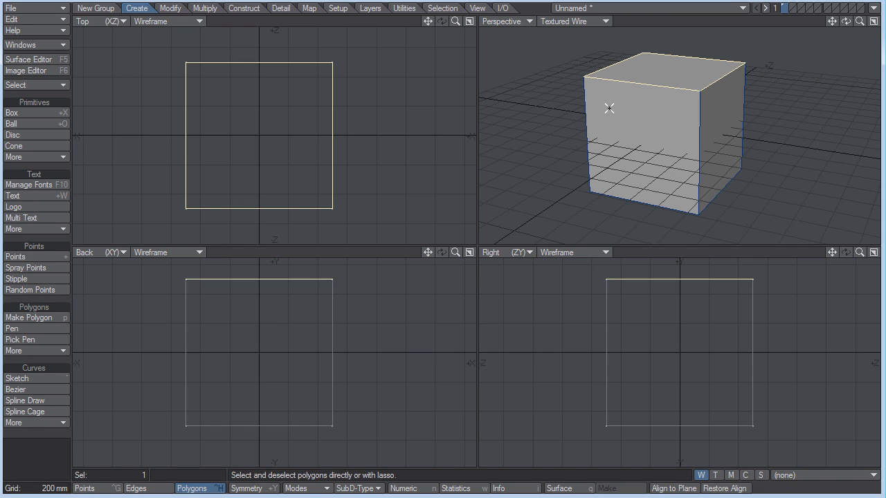
left_click(49, 459)
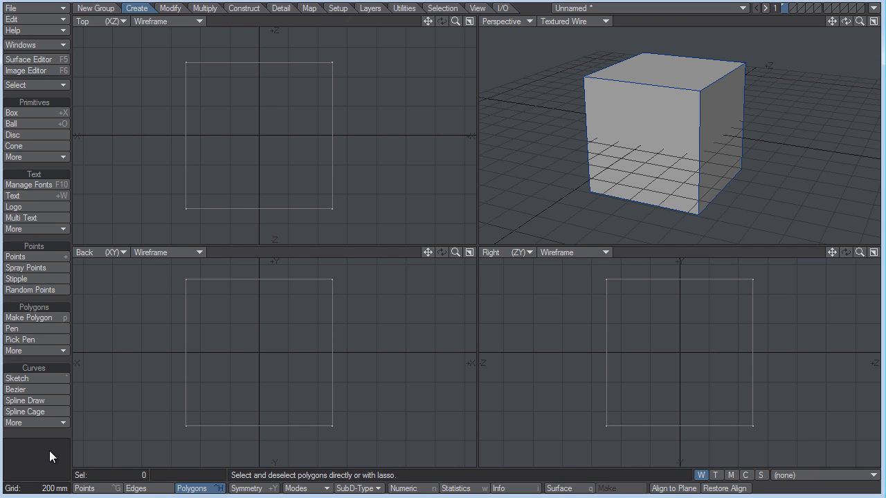
Step: Select the cube's top polygon, try moving it freely in the Perspective viewport, and undo the move
left_click(669, 74)
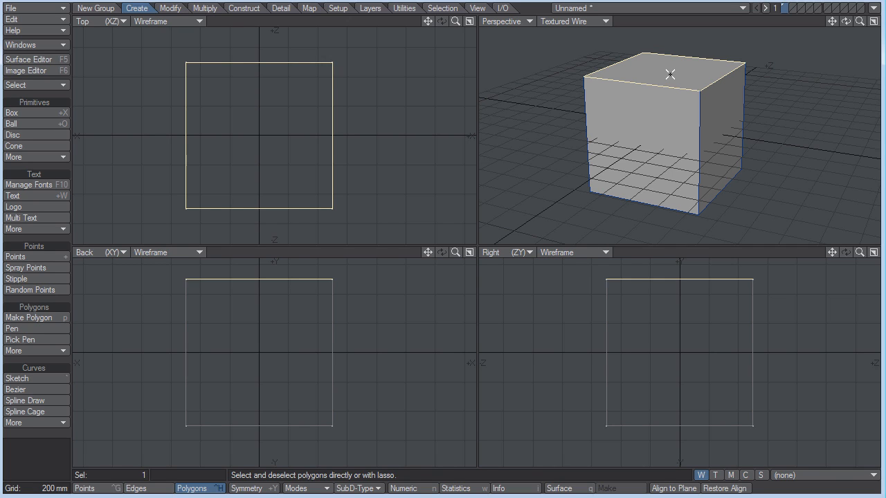
left_click(170, 8)
left_click(58, 112)
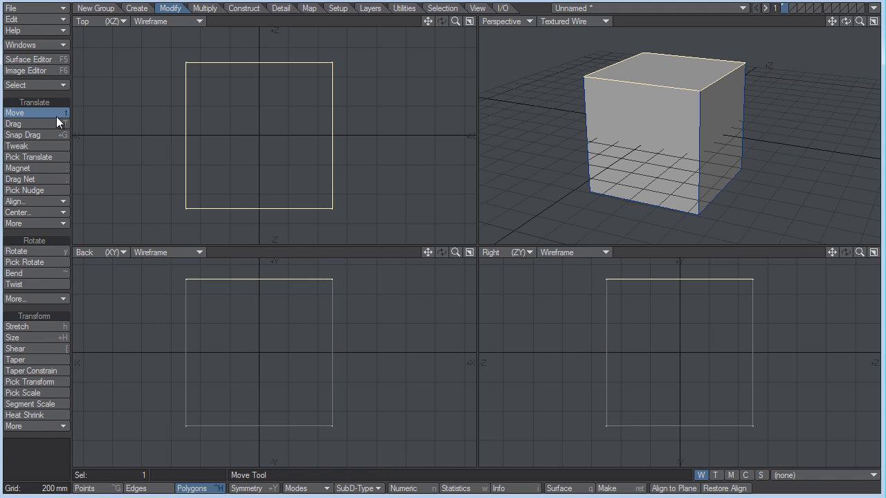
mouse_move(655, 81)
left_mouse_down()
mouse_move(594, 106)
mouse_move(633, 96)
mouse_move(674, 69)
mouse_move(651, 97)
mouse_move(678, 67)
mouse_move(738, 118)
mouse_move(741, 96)
mouse_move(650, 97)
left_mouse_up()
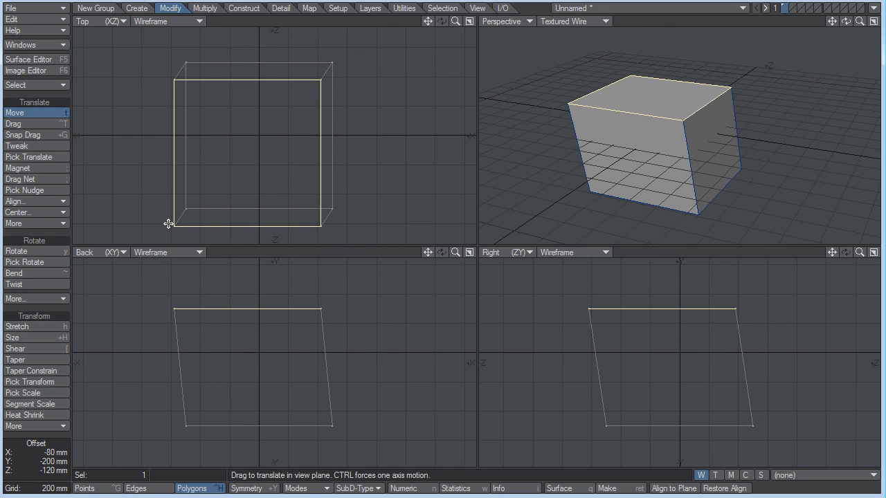
key("u")
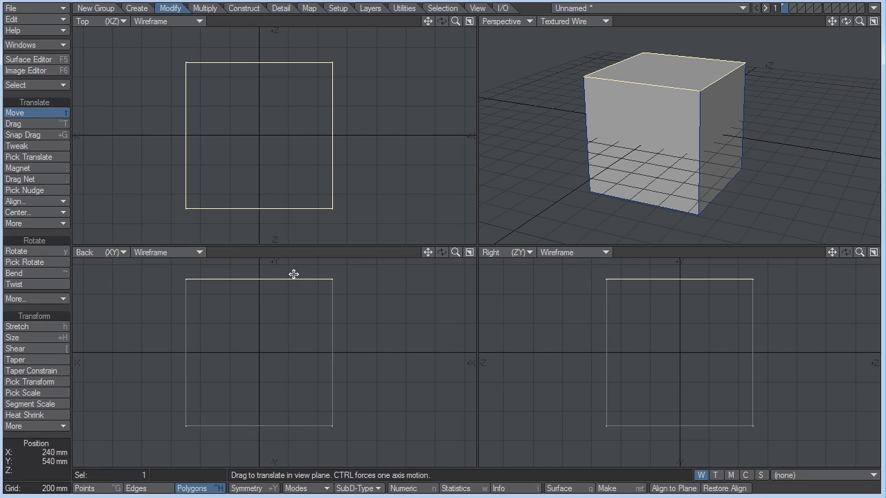
Step: Lower the top polygon straight down in the Back viewport to shorten the cube, and clear the selection
left_click_drag(293, 279, 293, 317)
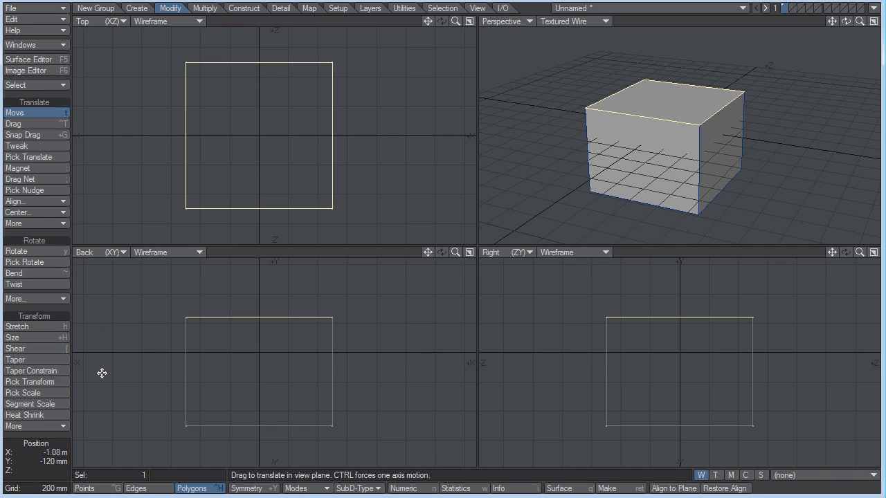
key("space")
left_click(245, 309)
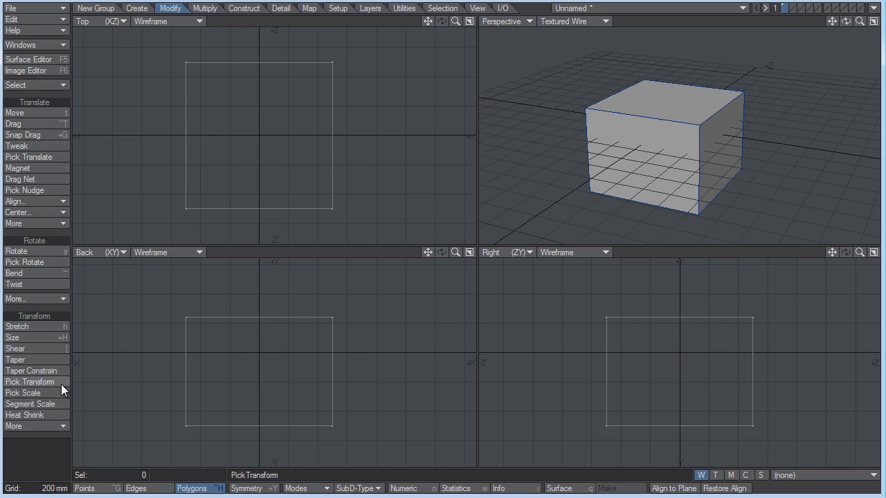
Step: Activate Pick Transform and reposition its gizmo on several side faces of the box, ending on the top face
left_click(61, 384)
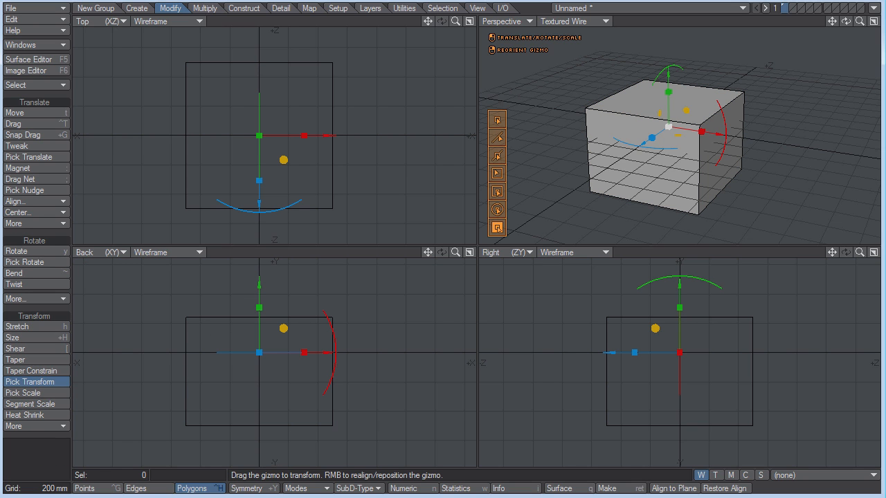
left_click_drag(609, 184, 680, 188, "alt")
right_click(647, 170)
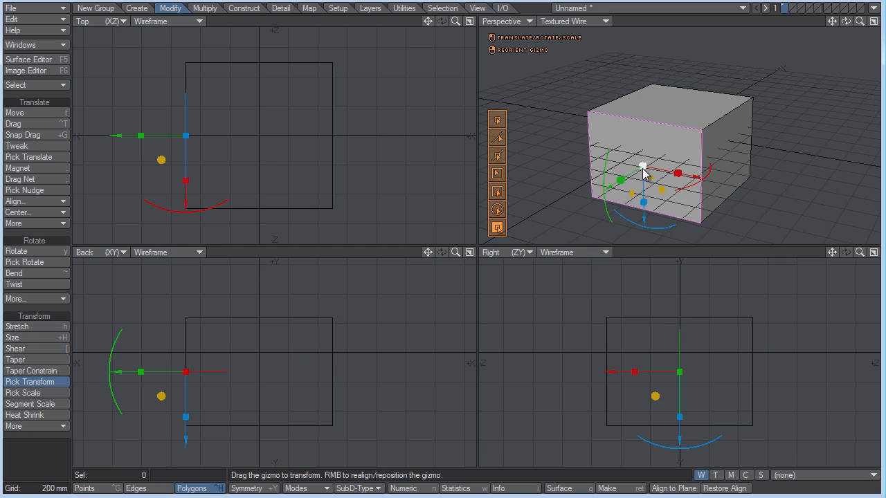
right_click(729, 150)
left_click_drag(846, 22, 164, 224)
right_click(693, 143)
left_click_drag(845, 21, 838, 55)
right_click(735, 145)
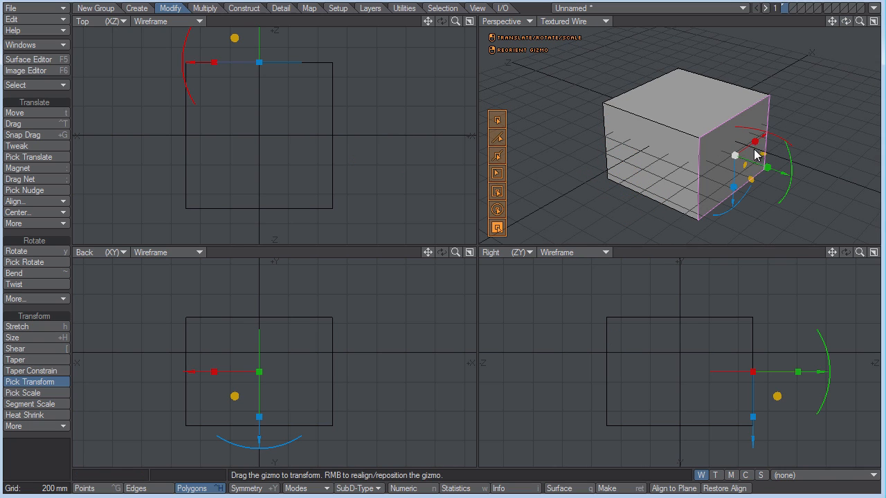
right_click(689, 93)
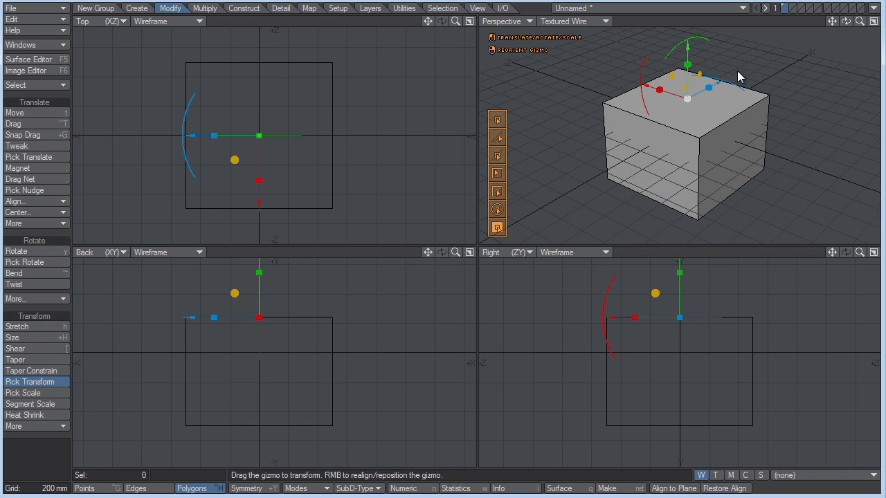
Step: Move and scale the box with the Pick Transform gizmo centred on its top face, and drop the tool
left_click_drag(830, 21, 784, 110)
left_click_drag(697, 147, 725, 144)
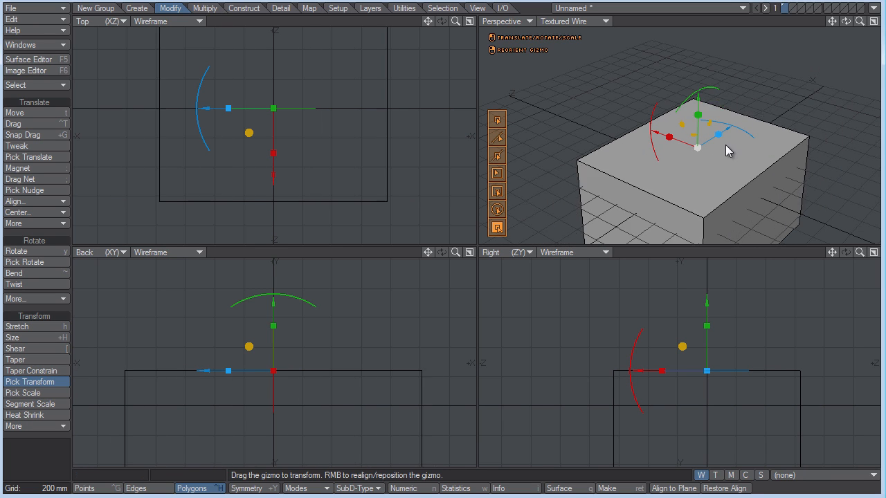
left_click_drag(671, 141, 700, 117)
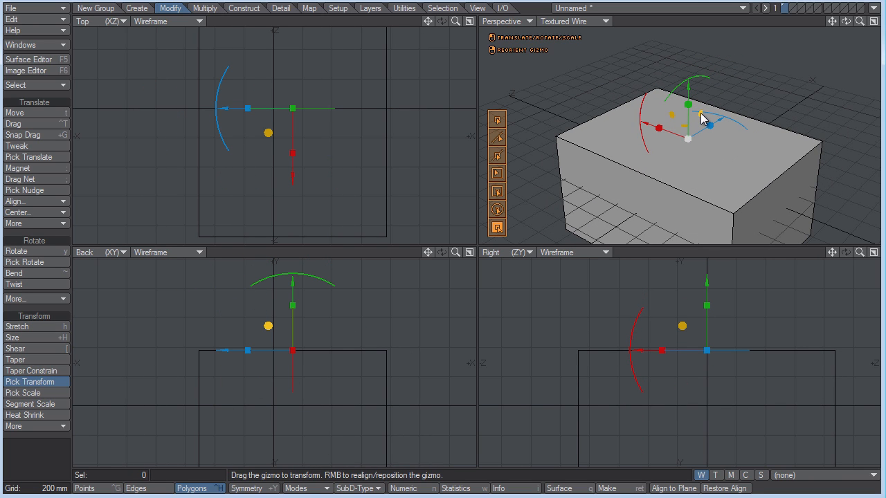
key("space")
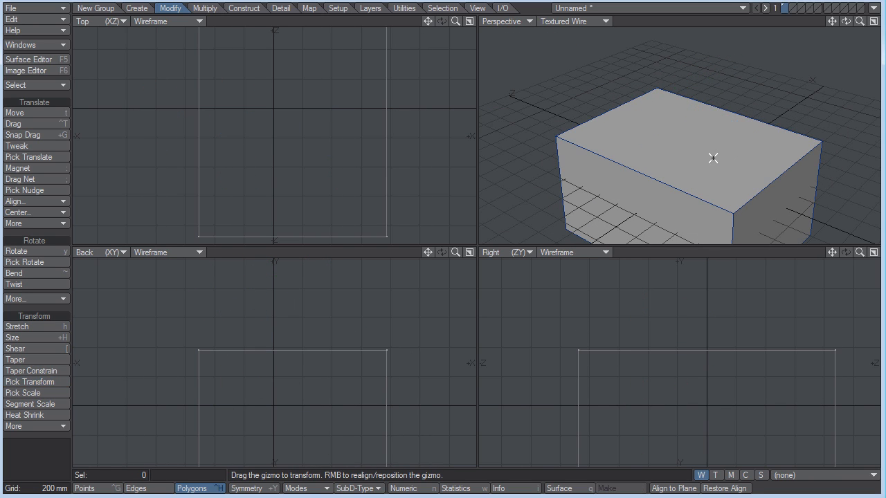
Step: Try rotating the whole box with the Rotate tool around the origin in the Back viewport
left_click_drag(862, 25, 154, 230)
left_click_drag(848, 24, 165, 227)
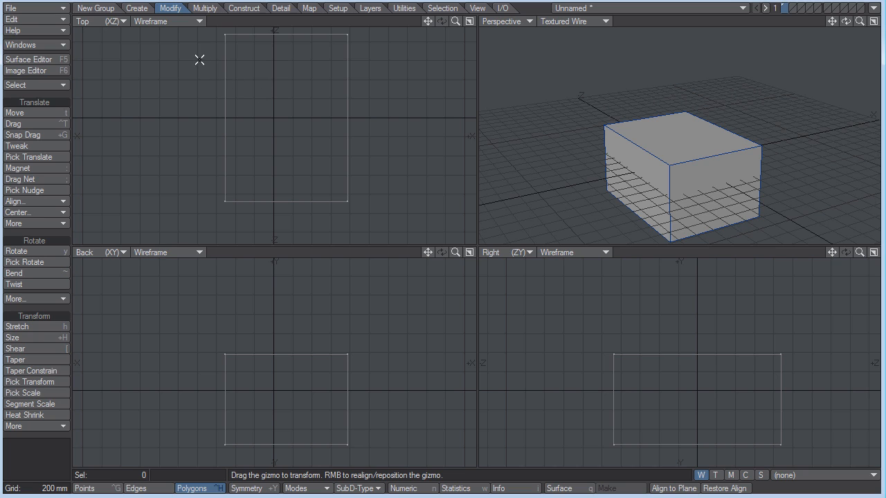
left_click(39, 252)
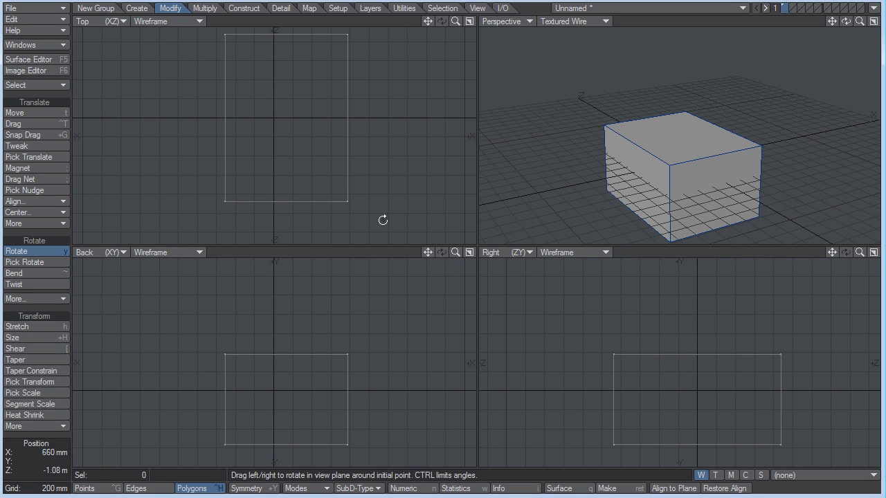
mouse_move(273, 390)
left_mouse_down()
mouse_move(348, 391)
mouse_move(273, 390)
left_mouse_up()
key("space")
Step: Select only the box's top polygon, try rotating it in the Back viewport, and undo the rotation
left_click(675, 139)
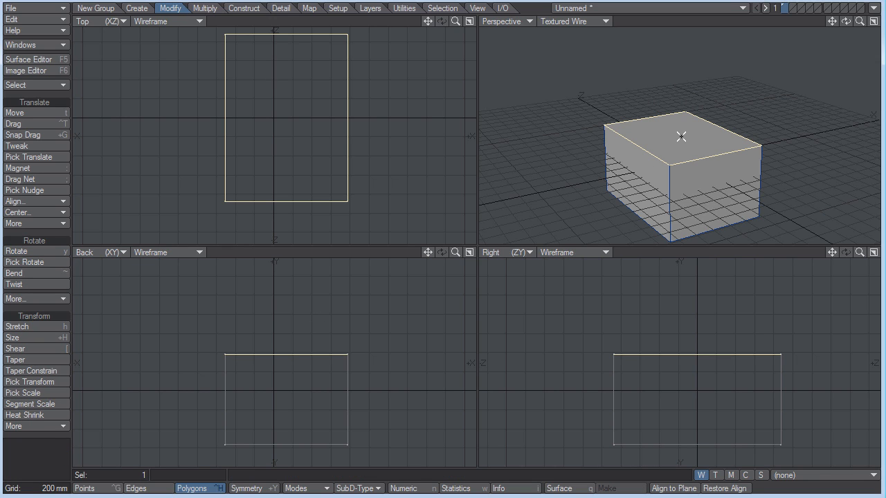
key("y")
left_click_drag(288, 387, 267, 388)
key("space")
key("u")
Step: Clear the polygon selection and try a rotation of the entire unselected box in the Back viewport
key("/")
key("y")
mouse_move(281, 386)
left_mouse_down()
mouse_move(318, 388)
mouse_move(265, 388)
mouse_move(305, 388)
mouse_move(283, 389)
left_mouse_up()
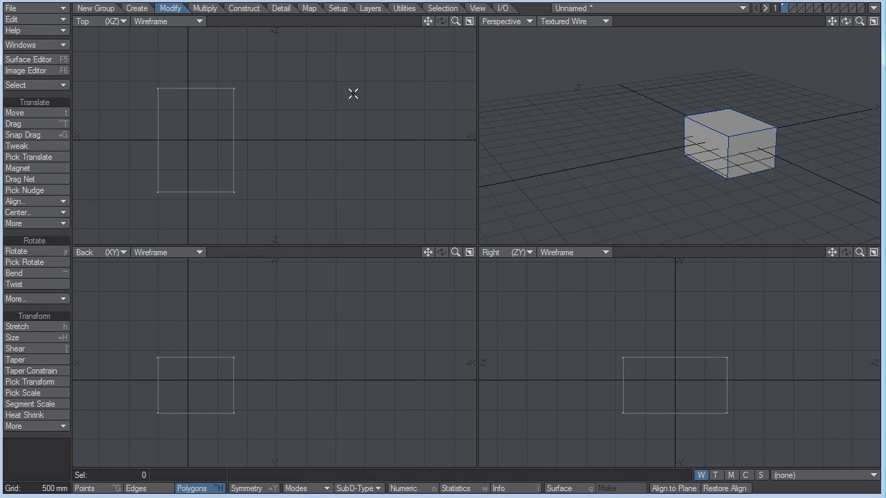
Step: Select all six polygons of the box, duplicate it and move the copy sideways along X in the Top viewport
mouse_move(274, 81)
right_mouse_down()
mouse_move(130, 87)
mouse_move(251, 210)
mouse_move(271, 68)
right_mouse_up()
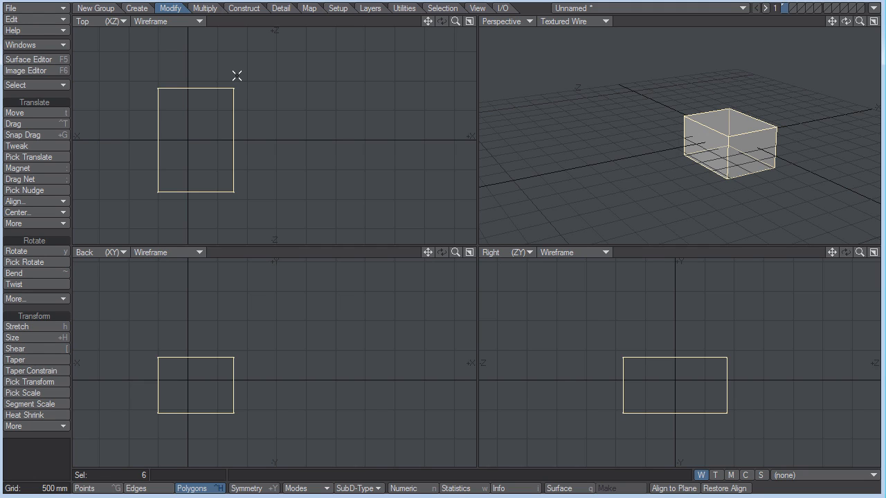
key("t")
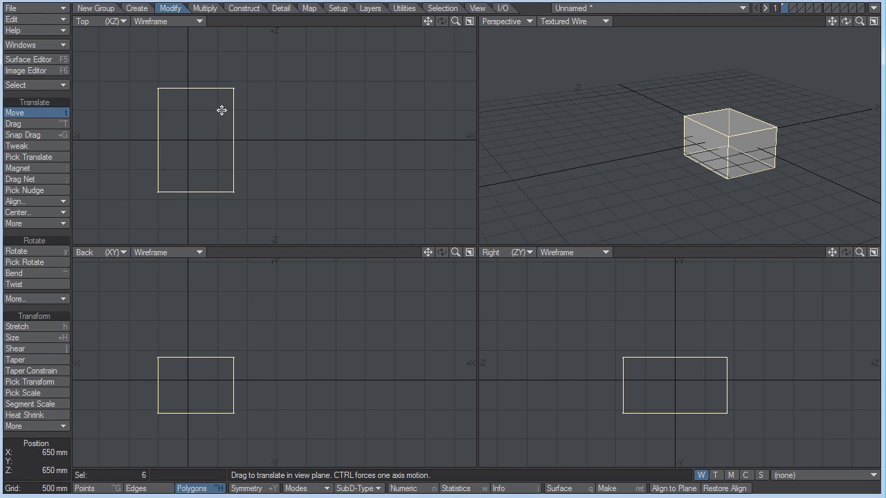
left_click_drag(193, 131, 342, 131)
key("space")
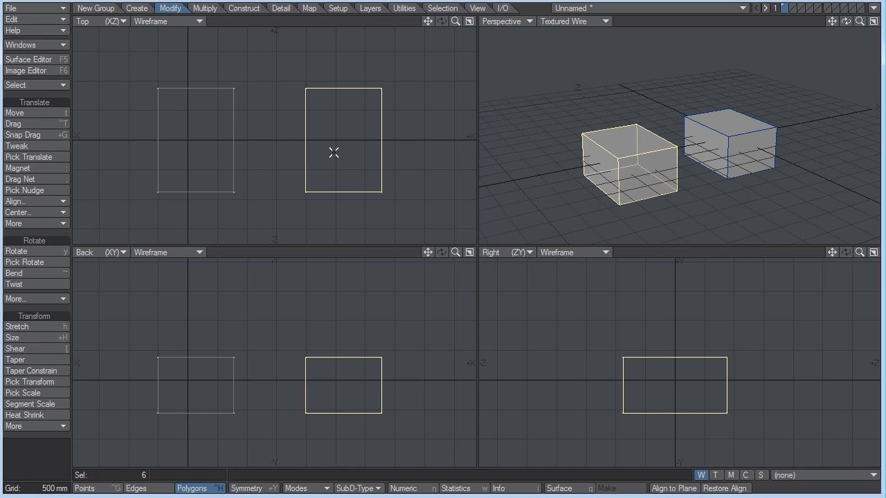
Step: Switch the action center away from the origin and rotate the selected box about its own centre in the Back viewport
key("y")
mouse_move(344, 380)
left_mouse_down()
mouse_move(261, 380)
mouse_move(357, 379)
mouse_move(345, 380)
left_mouse_up()
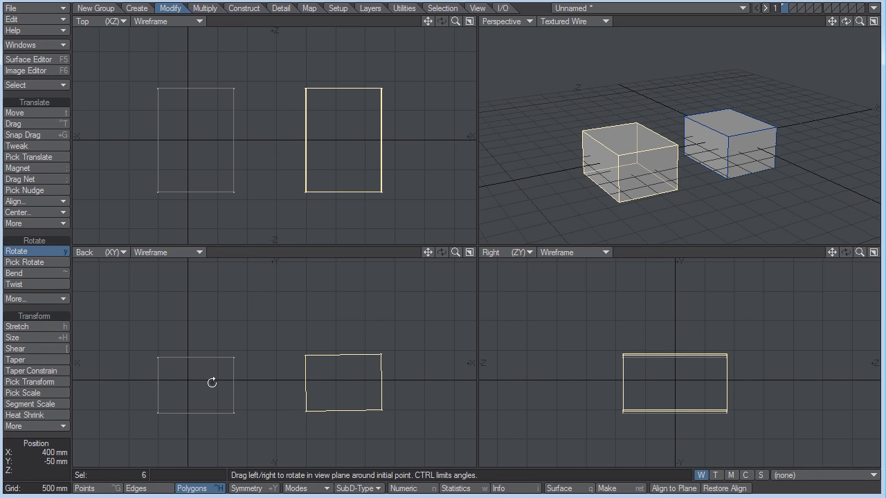
left_click(296, 488)
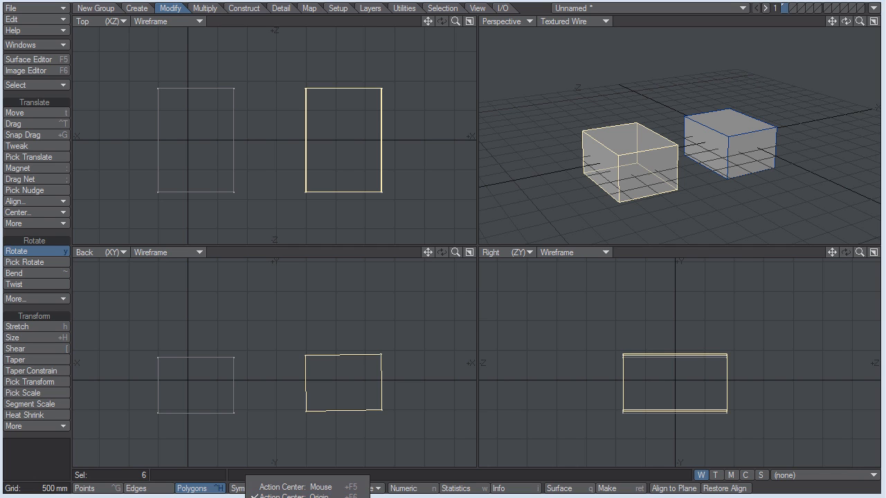
left_click(296, 497)
mouse_move(319, 389)
left_mouse_down()
mouse_move(367, 390)
mouse_move(292, 390)
mouse_move(388, 389)
mouse_move(281, 390)
mouse_move(392, 389)
mouse_move(304, 390)
left_mouse_up()
key("space")
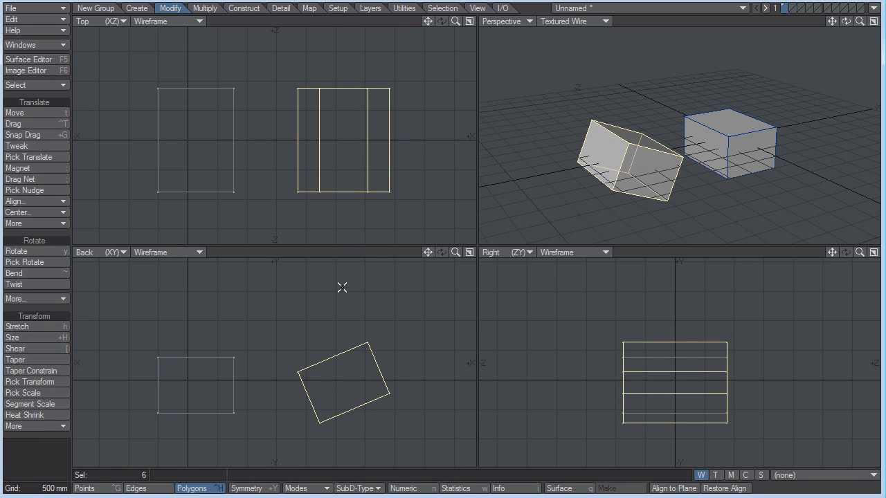
Step: Deselect everything, try rotating both boxes together by 10° in the Back viewport, and undo the rotation
left_click(350, 252)
key("y")
mouse_move(273, 383)
left_mouse_down()
mouse_move(291, 383)
mouse_move(252, 382)
mouse_move(361, 382)
mouse_move(237, 383)
mouse_move(287, 383)
mouse_move(253, 383)
mouse_move(267, 382)
left_mouse_up()
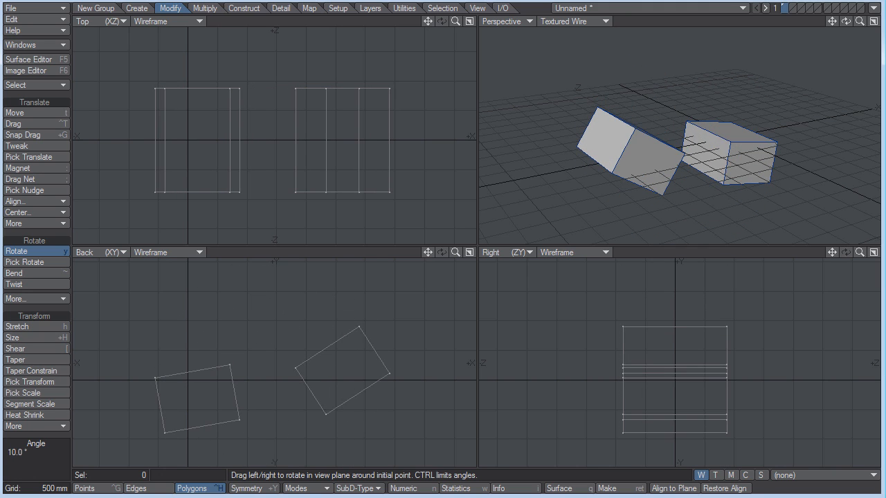
key("u")
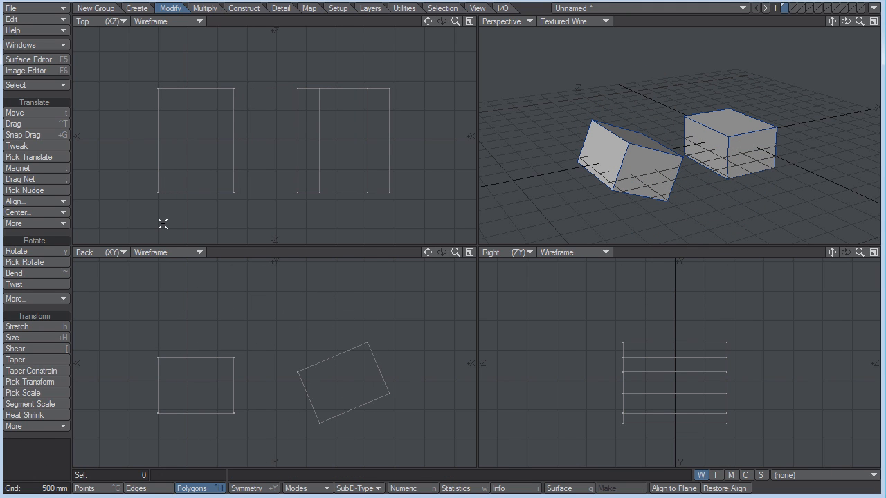
Step: Make layer 2 the foreground layer and display layer 1 with the two boxes as its background wireframe
left_click(793, 8)
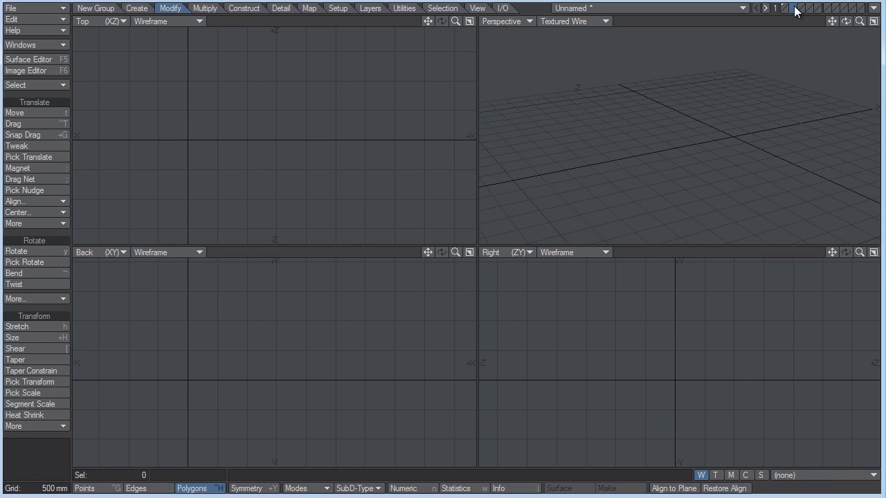
left_click(786, 11)
left_click_drag(848, 21, 725, 29)
left_click_drag(597, 170, 591, 177)
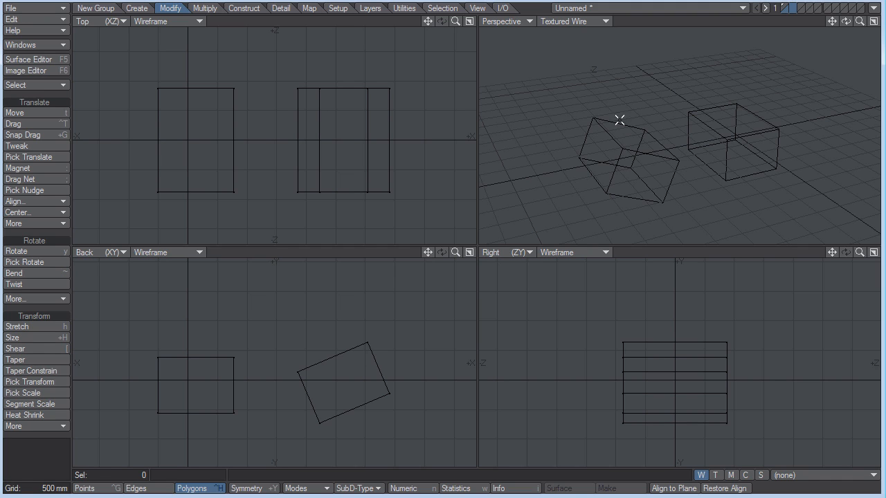
left_click_drag(679, 72, 621, 92, "alt")
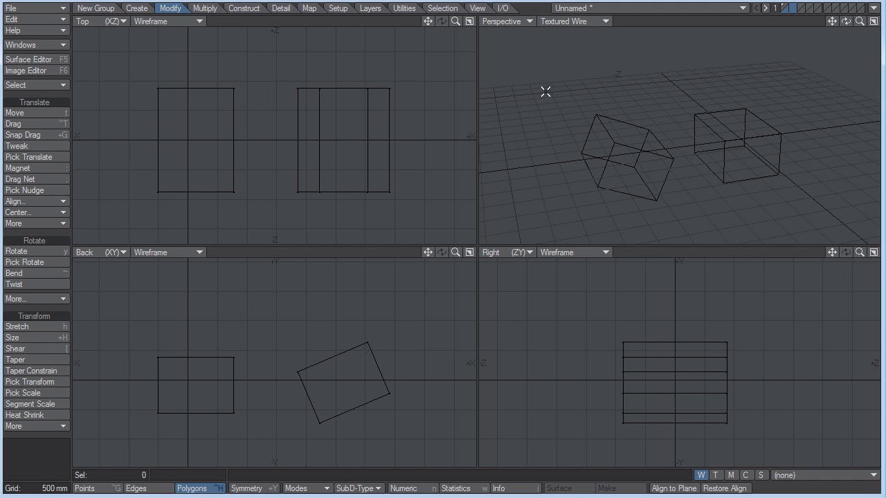
Step: Open the Layers Panel and expand the unnamed object to list its layers
left_click(54, 45)
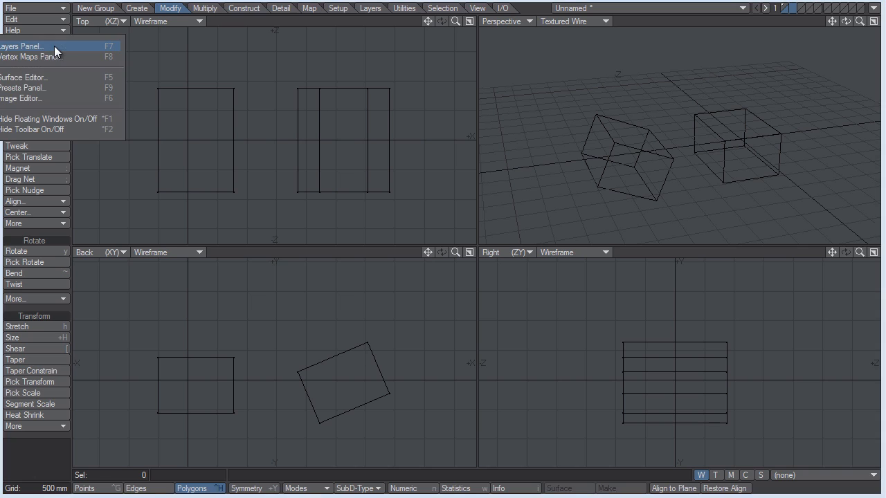
left_click(53, 46)
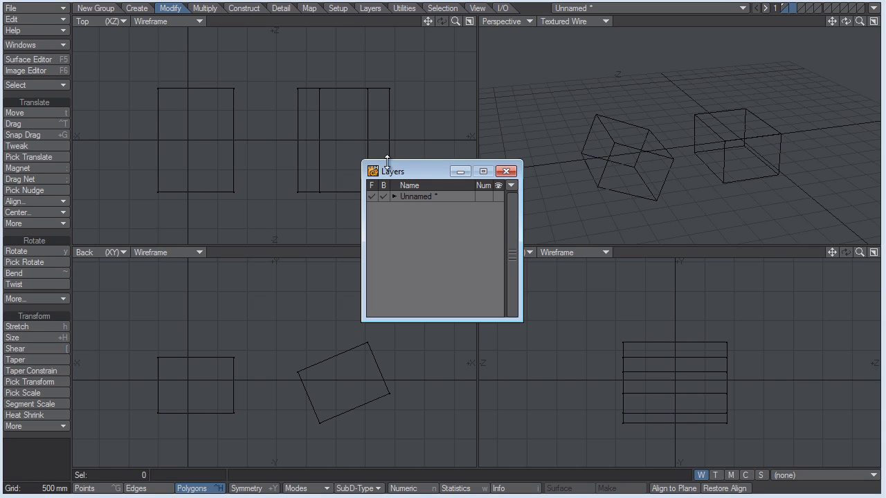
left_click(400, 146)
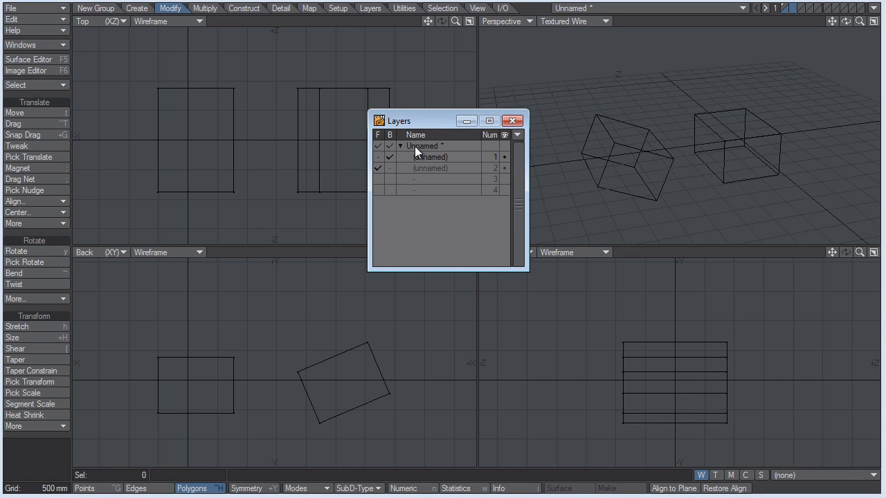
Step: Rename layer 1 as 2 Boxes
left_click(658, 8)
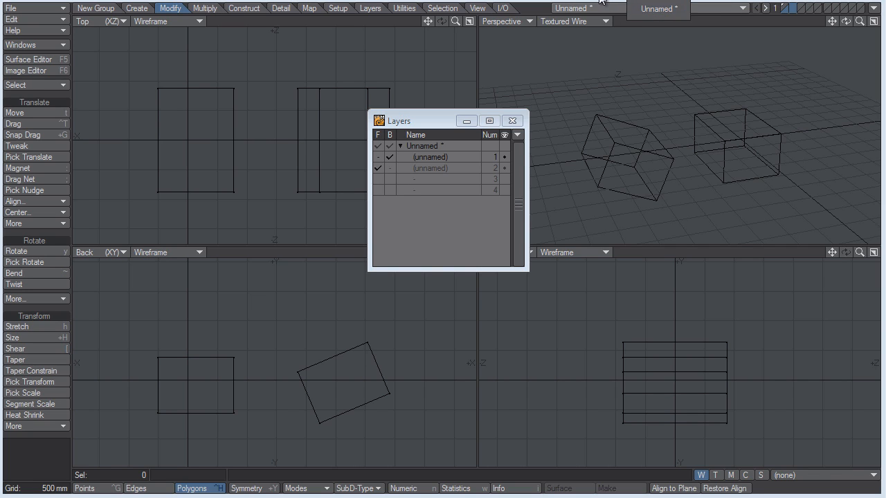
double_click(429, 156)
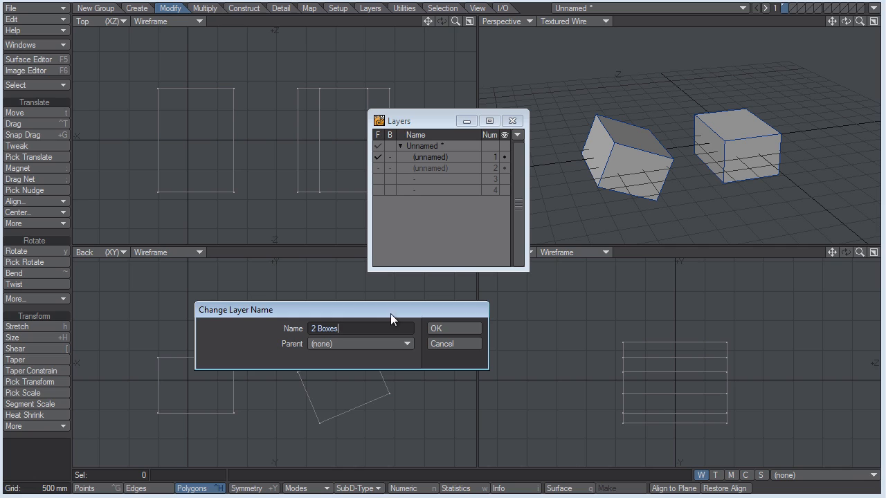
left_click(456, 329)
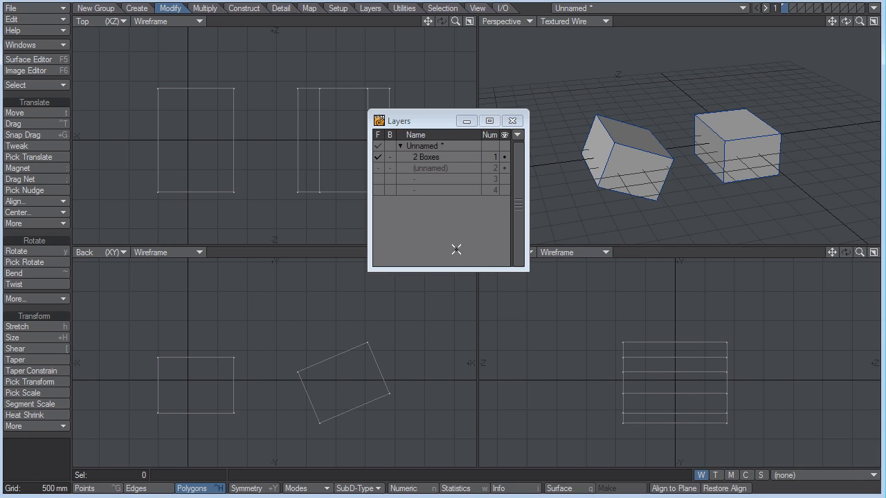
Step: With both layers in the foreground, select the unrotated box, cut it, and paste it into layer 2
left_click(377, 147)
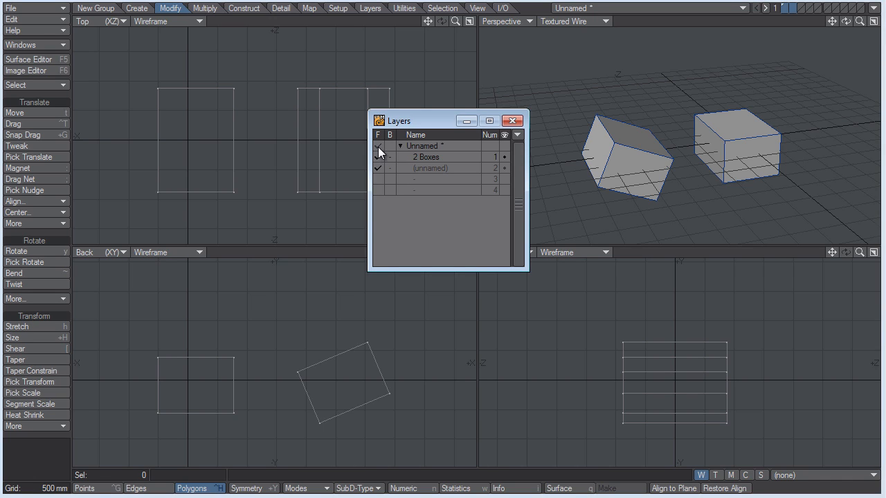
left_click(734, 136)
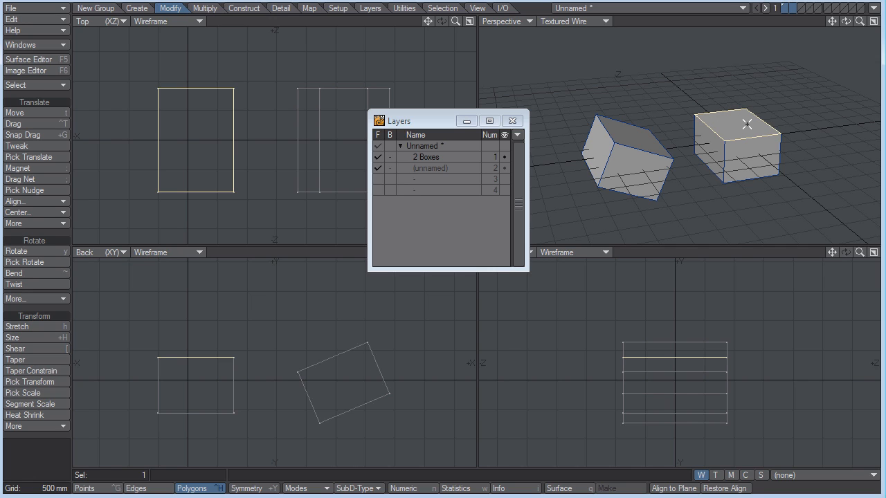
double_click(746, 124)
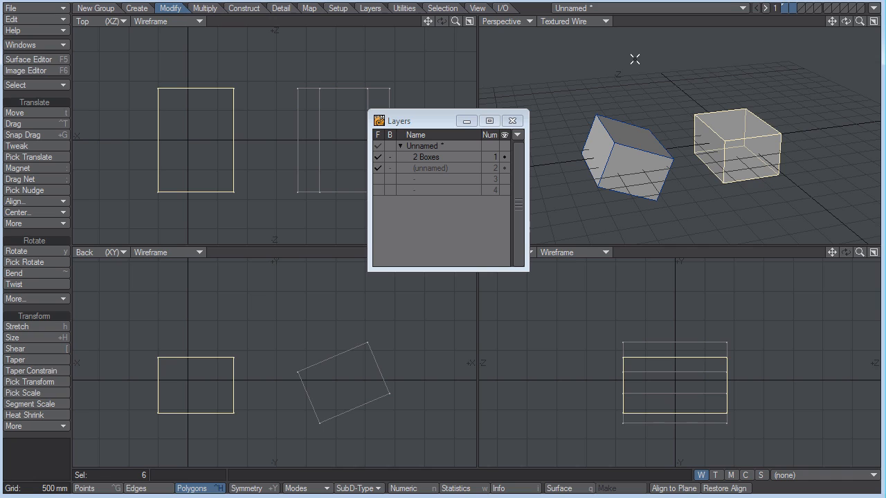
key("ctrl+x")
left_click(795, 8)
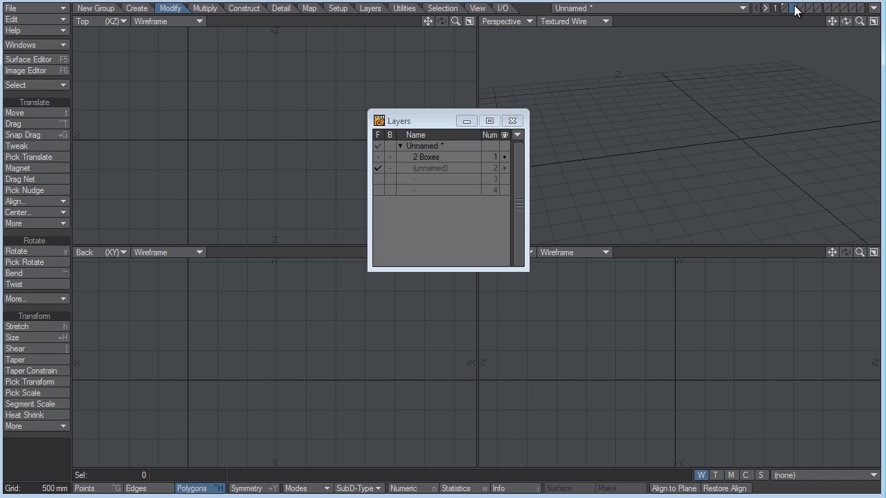
key("ctrl+v")
key("slash")
Step: Alternate the layers between foreground and background, ending with 2 Boxes in front and layer 2 behind, and close the Layers panel
left_click(378, 149)
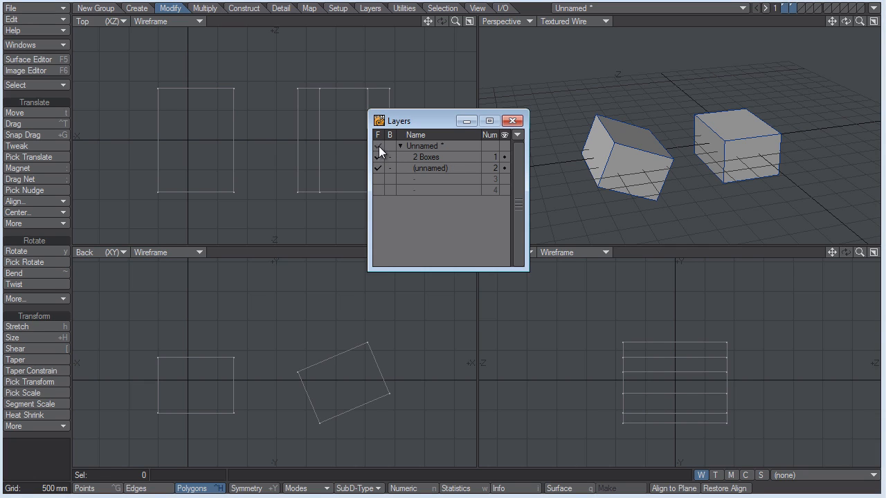
left_click(389, 157)
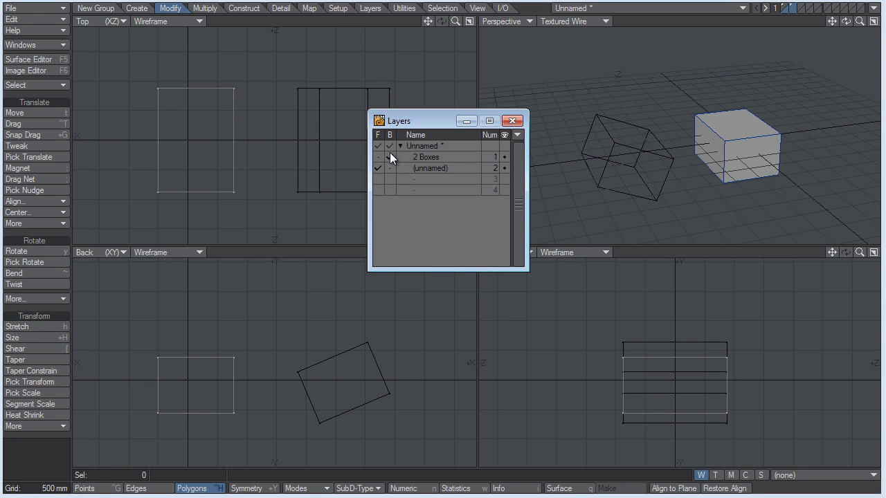
left_click(379, 158)
left_click(388, 167)
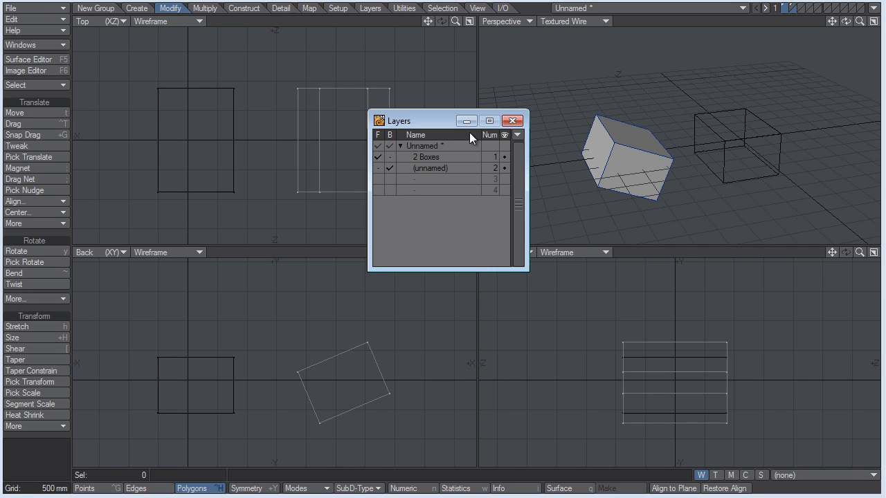
left_click(511, 121)
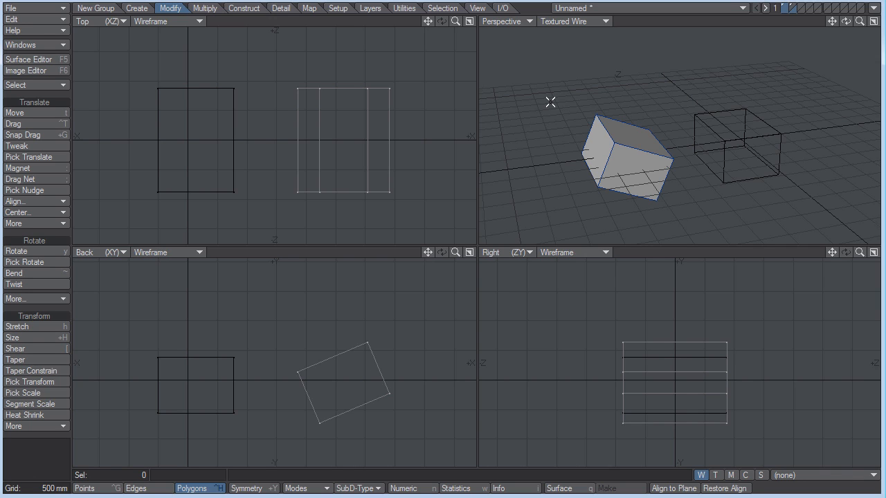
Step: Delete the box in layer 1 and the box in layer 2, and make layer 1 active
key("Delete")
left_click(791, 6)
key("Delete")
left_click(783, 6)
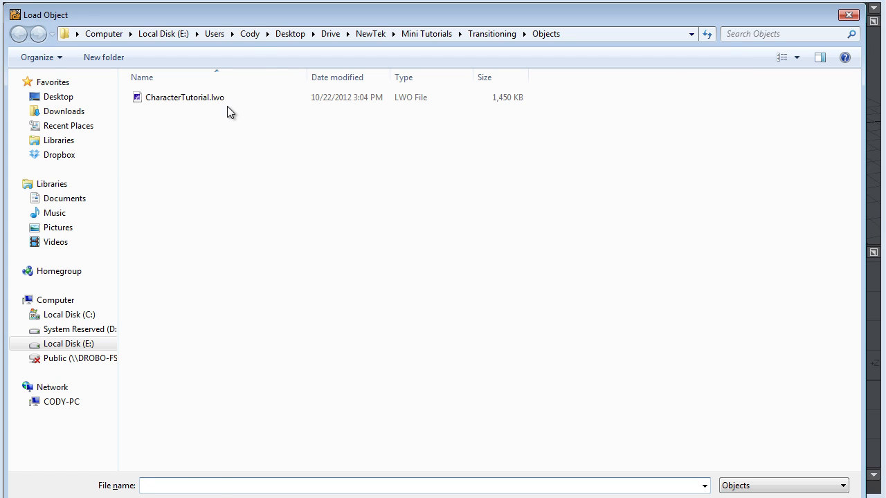
Step: Load the object CharacterTutorial.lwo and show only the head in layer 1, fitted to the viewports
left_click(229, 103)
left_click(754, 495)
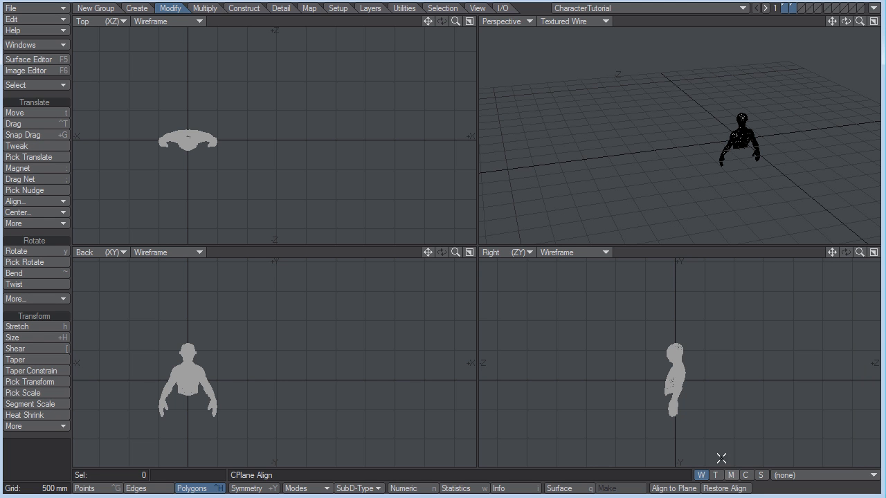
key("a")
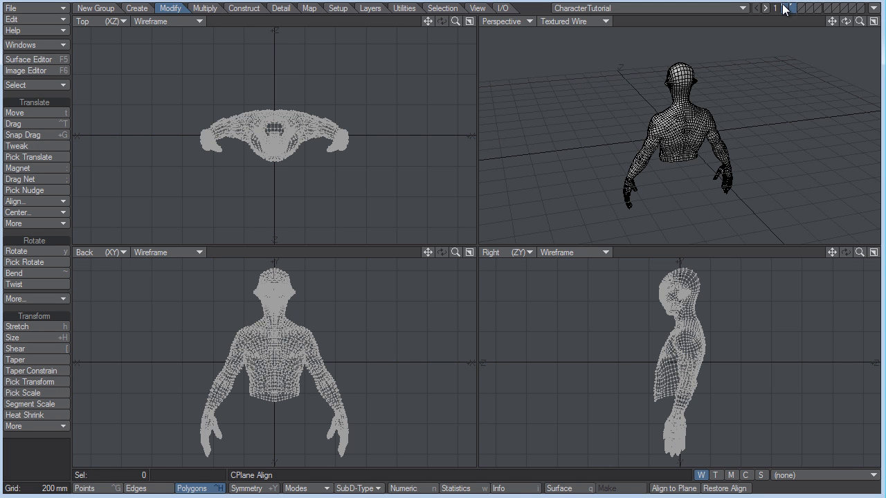
left_click(784, 6)
key("a")
Step: Use Edit Edges on the head to examine the edge loops around the mouth
left_click_drag(846, 21, 843, 34)
scroll(840, 55, "down", 1)
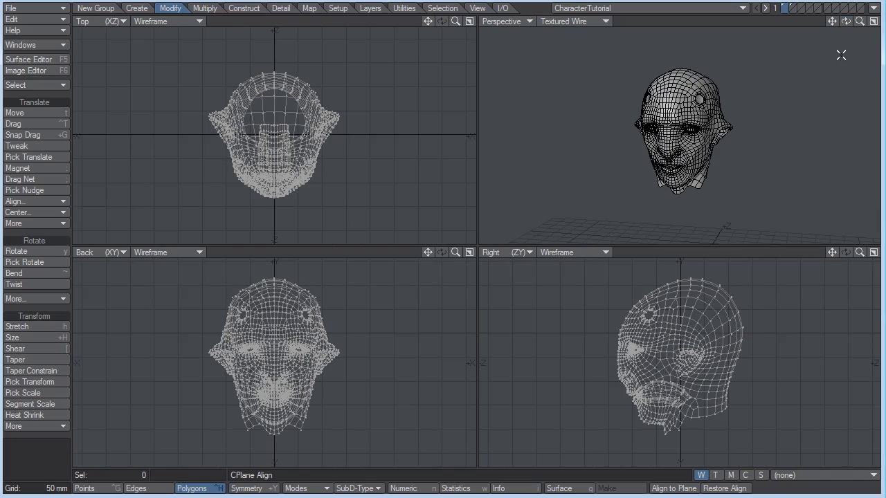
left_click_drag(860, 21, 832, 29)
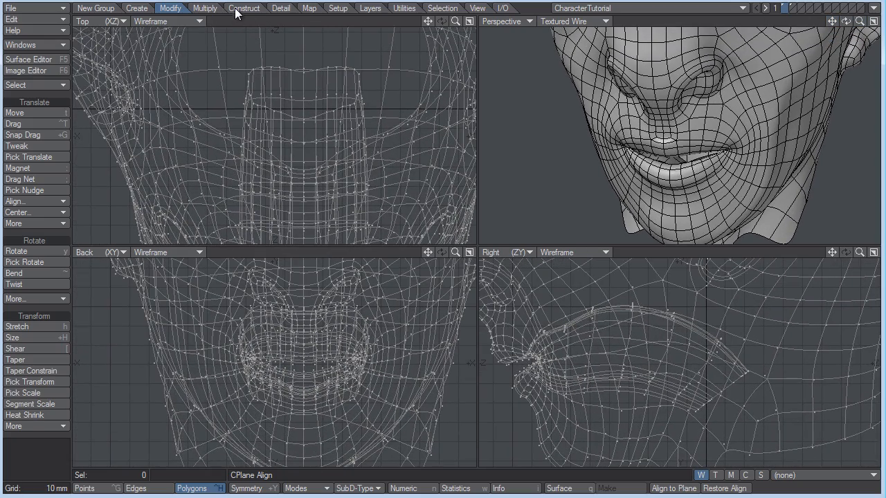
left_click(279, 8)
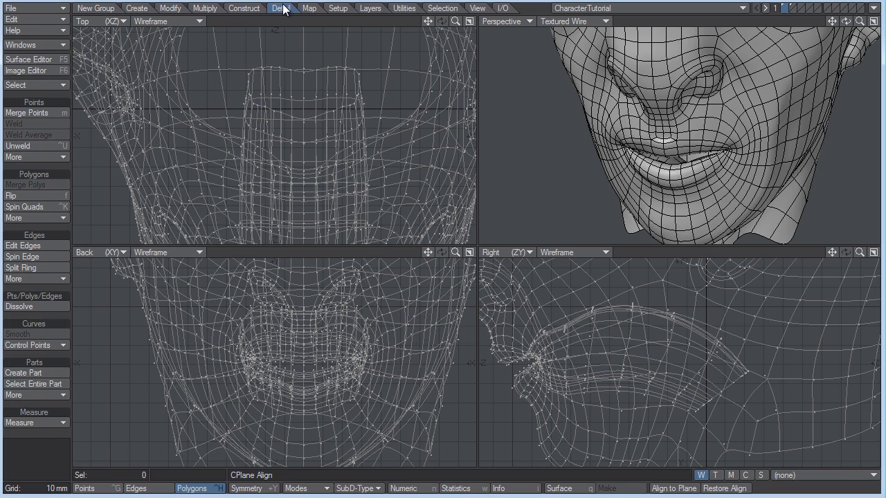
left_click(31, 247)
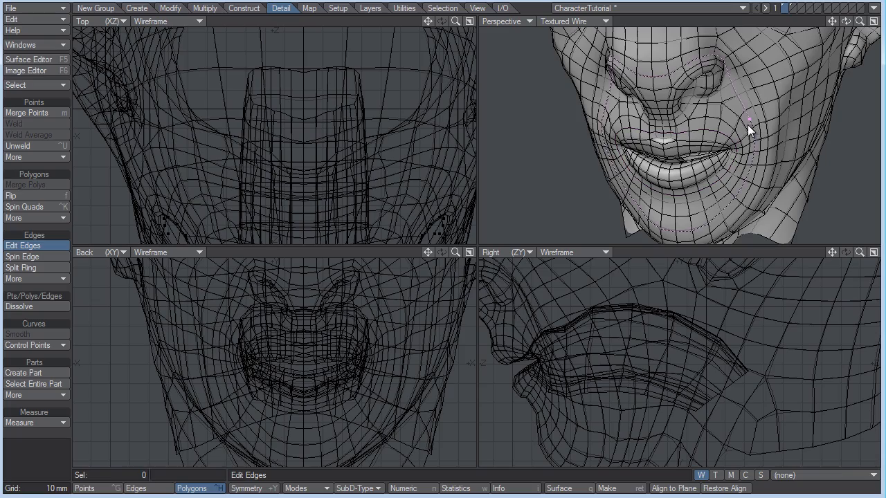
left_click_drag(859, 21, 876, 21)
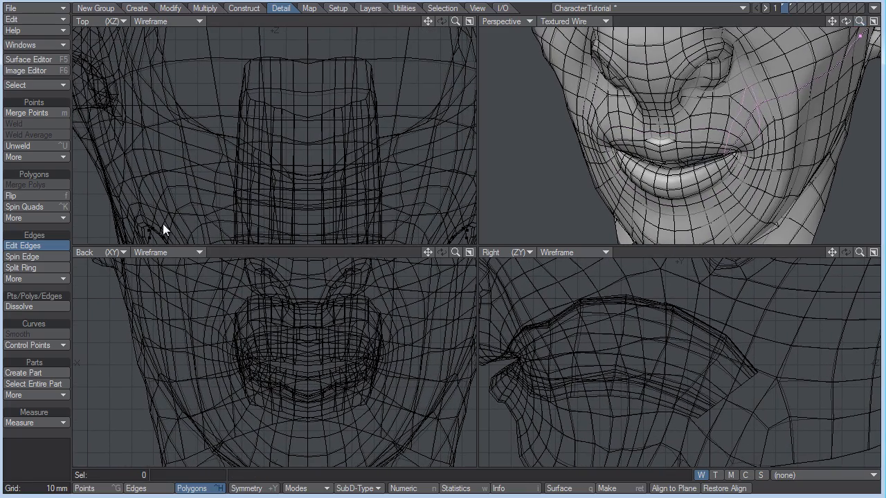
left_click(690, 130)
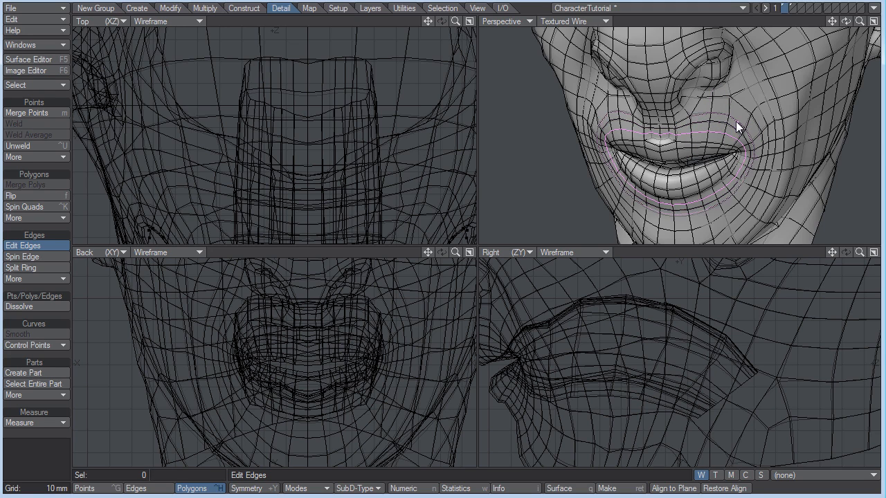
Step: In empty layer 3, create a flat box in the Top viewport with 7 segments along X and 6 along Z
key("2")
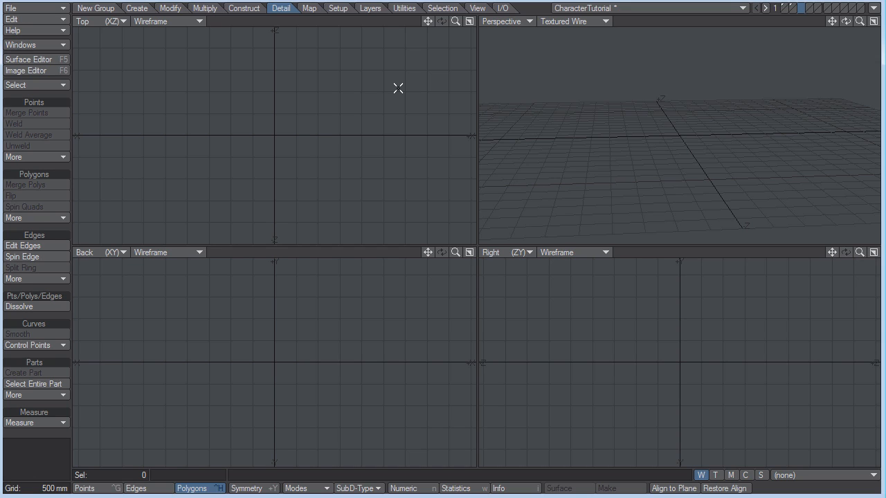
key("shift+x")
left_click_drag(264, 102, 392, 180)
key("Right")
key("Right")
key("Right")
key("Right")
key("Right")
key("Right")
key("Up")
key("Up")
key("Up")
key("Up")
key("Up")
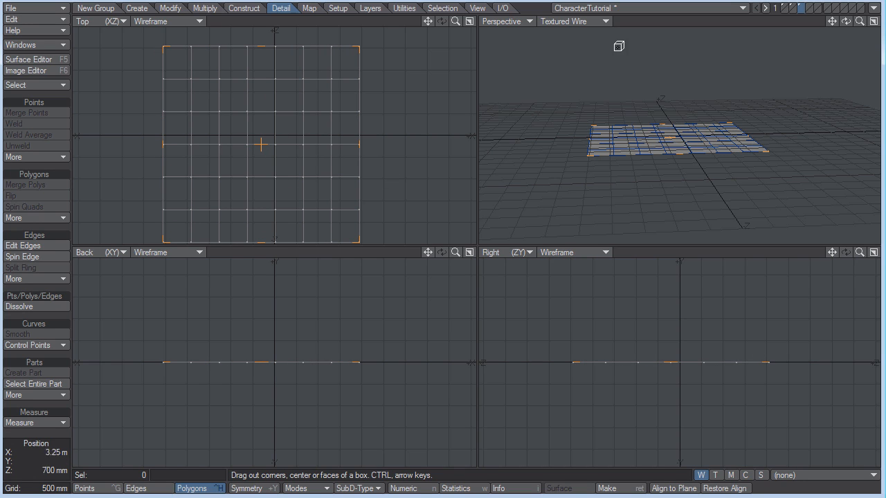
Step: Turn off Show Grid and Show Origin for the Perspective viewport and close the Display Options
left_click_drag(848, 22, 162, 223)
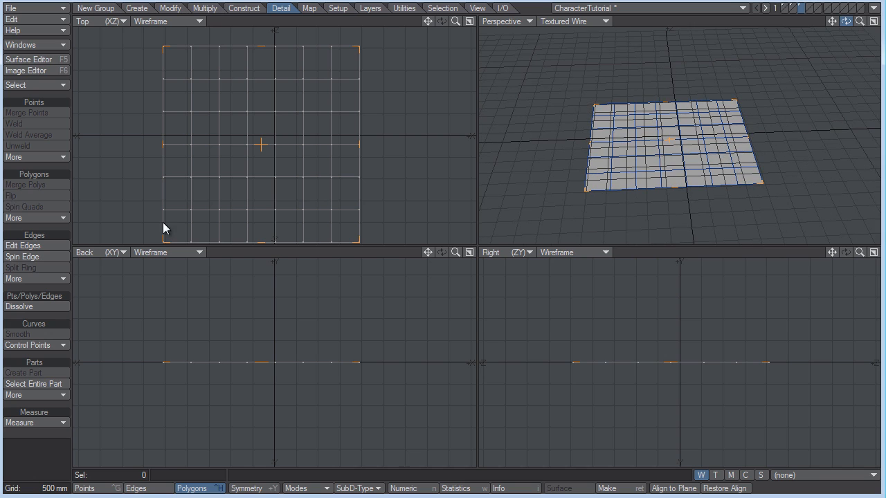
key("d")
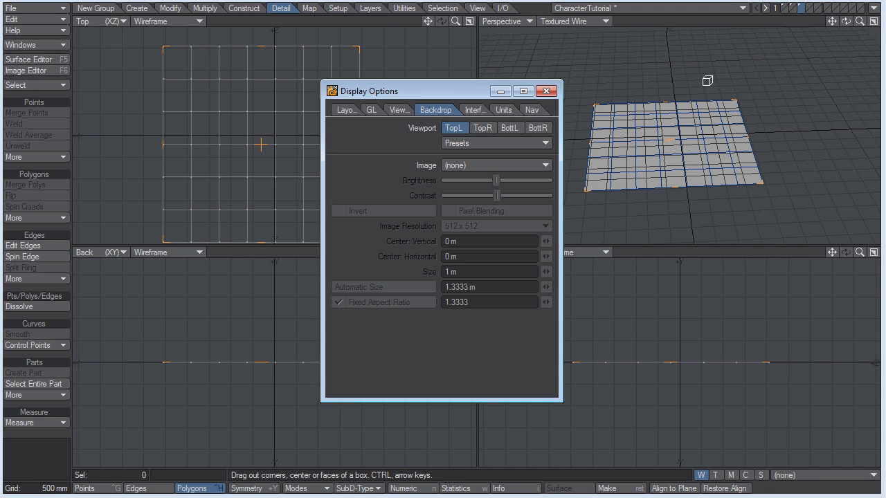
left_click(400, 111)
left_click(482, 127)
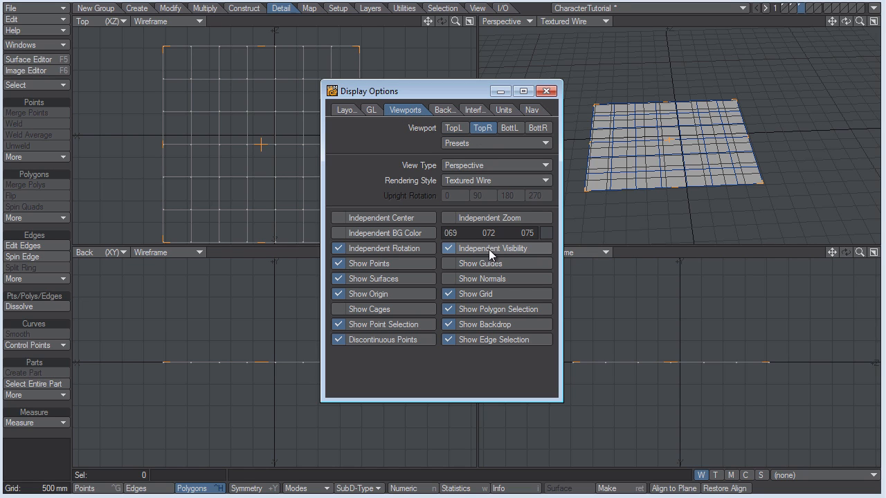
left_click(482, 294)
left_click(392, 297)
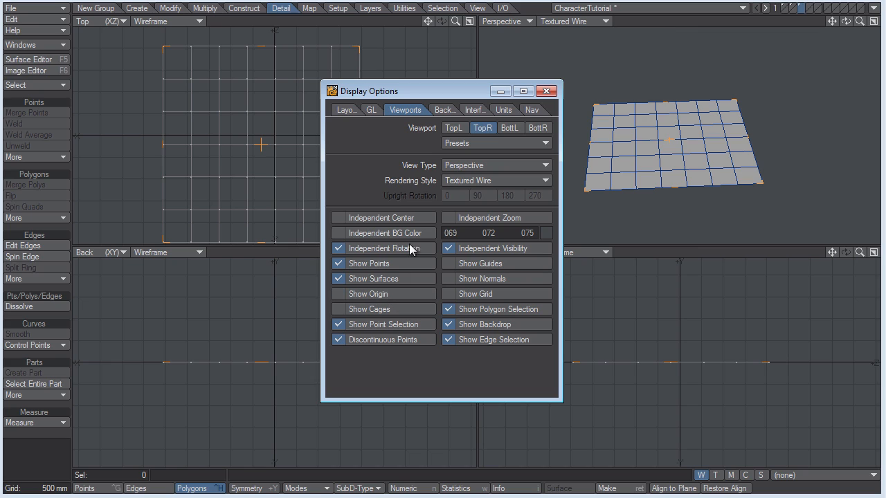
left_click(546, 91)
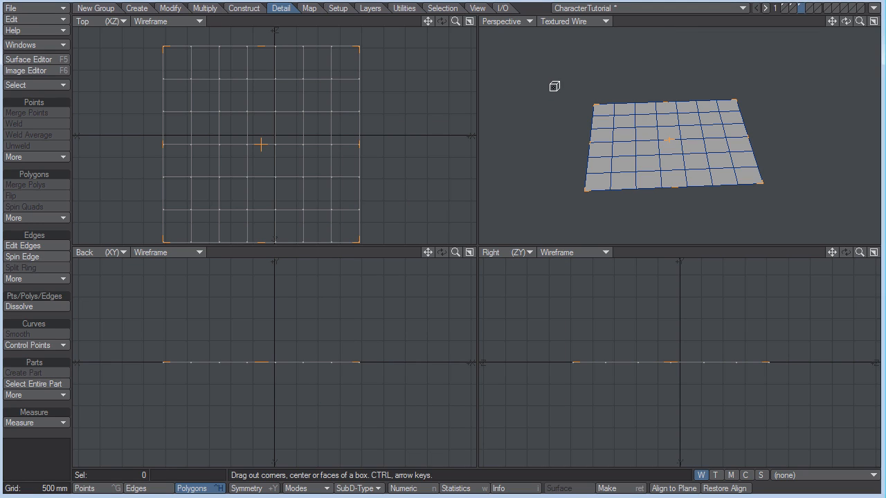
Step: Finish the segmented flat box and centre it on the origin, fitted to the viewports
key("space")
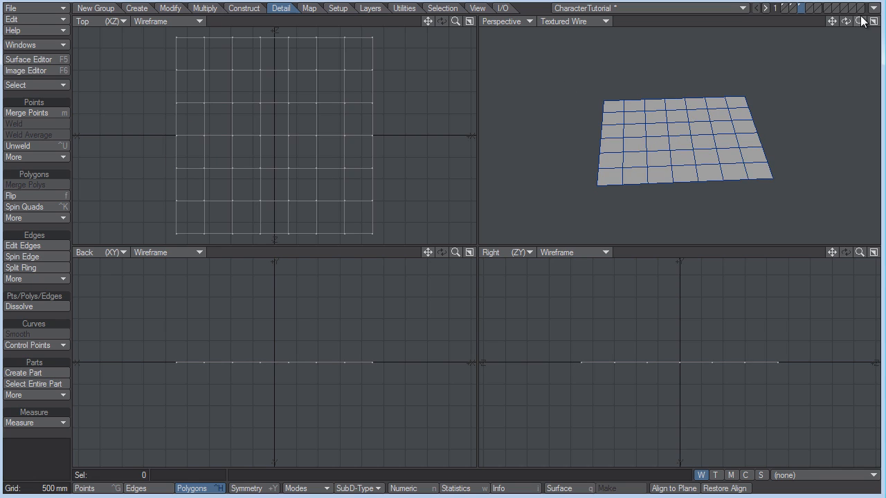
key("a")
left_click_drag(845, 25, 742, 55)
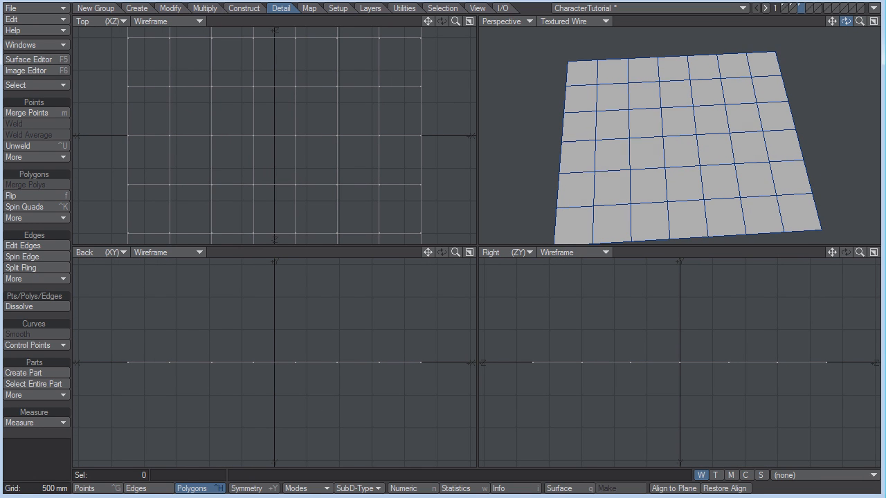
Step: Select two adjacent polygons in the plane's third row, extend them to the whole loop, and drop the selection
mouse_move(582, 120)
left_mouse_down()
mouse_move(773, 116)
mouse_move(575, 123)
mouse_move(606, 121)
left_mouse_up()
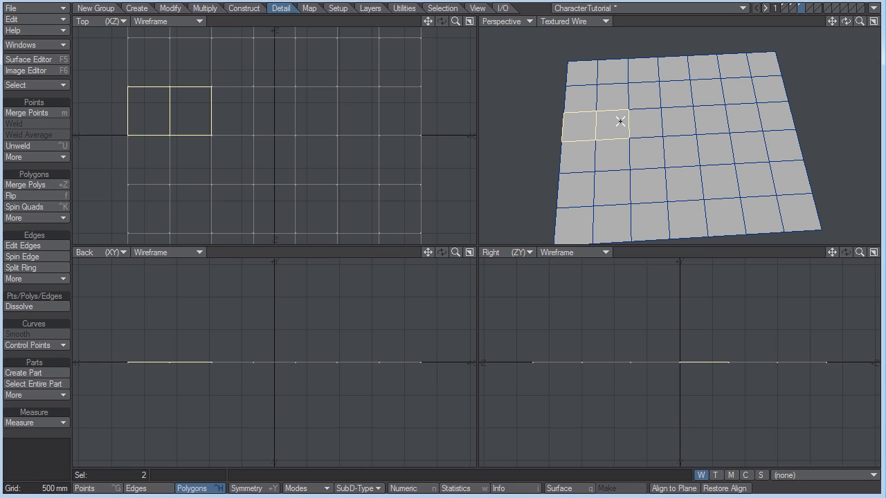
key("l")
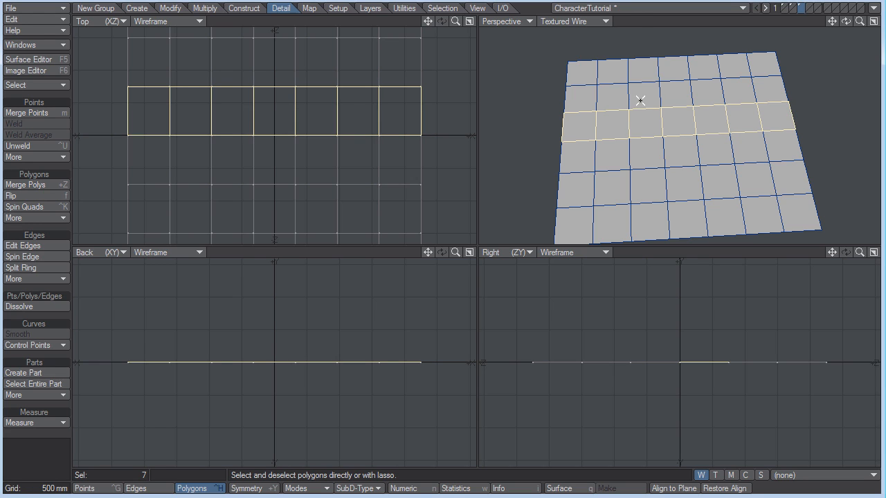
left_click(641, 22)
Step: Select the first two polygons of the third row, extend them with Loop, and split the loop lengthwise through its middle
left_click_drag(584, 122, 607, 122)
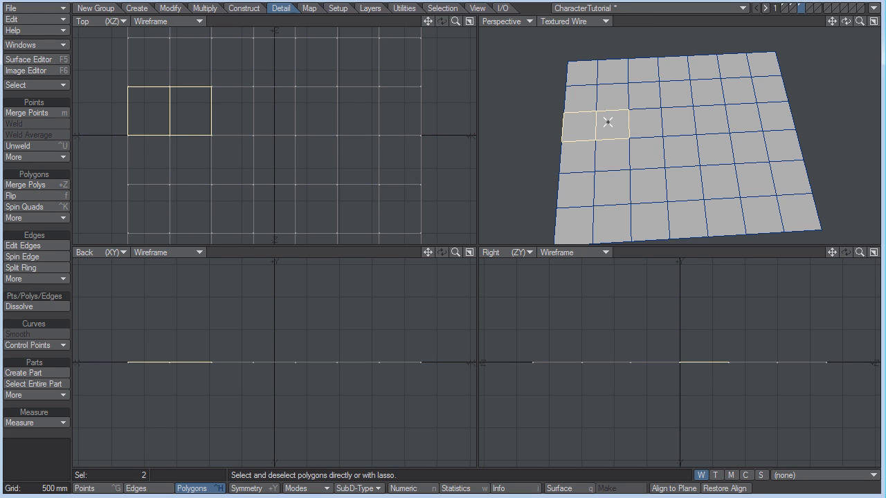
left_click(44, 82)
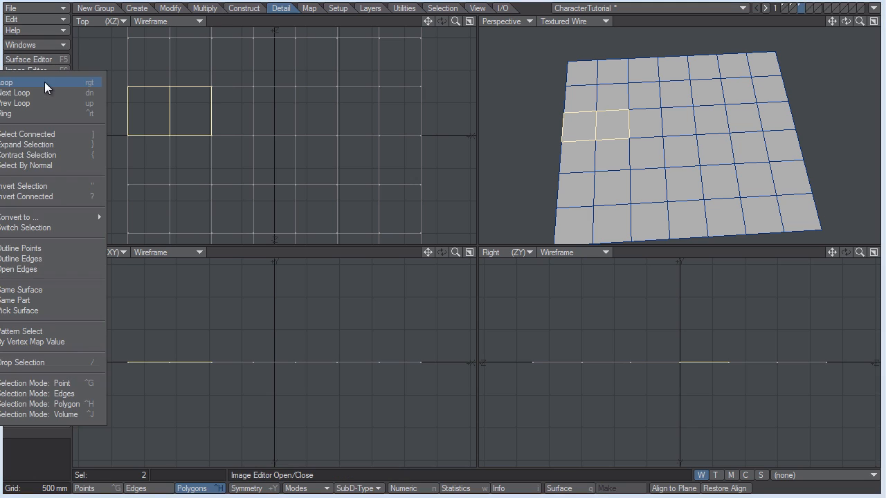
left_click(44, 81)
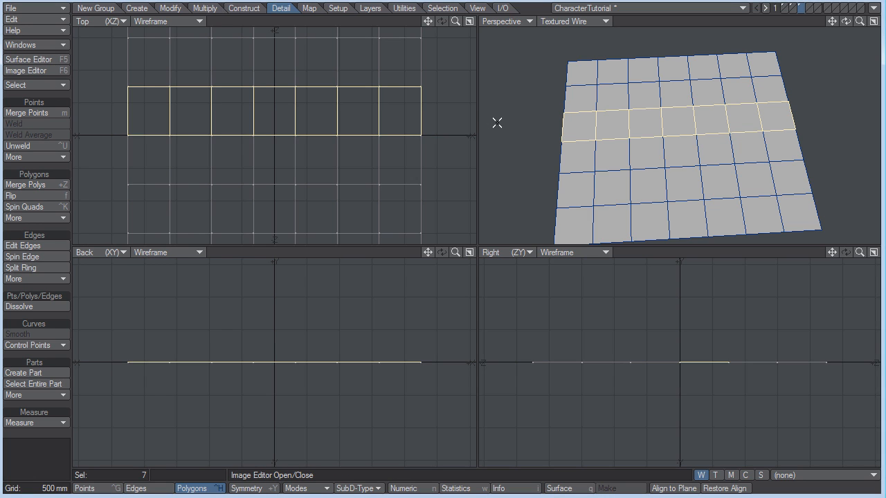
key("ctrl+b")
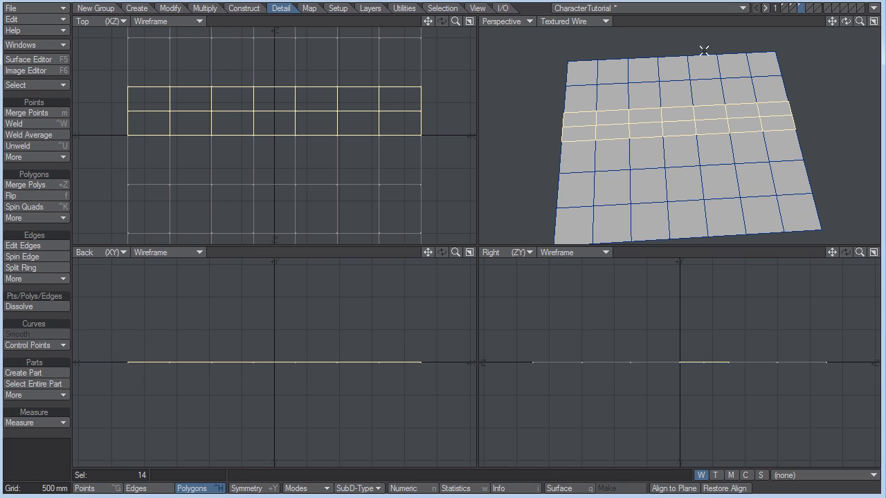
Step: Undo the lengthwise split of the third-row polygon loop
key("ctrl+z")
left_click_drag(457, 22, 394, 22)
Step: Try a slightly slanted Knife cut lengthwise through the selected row in the Top viewport, and undo it
key("shift+k")
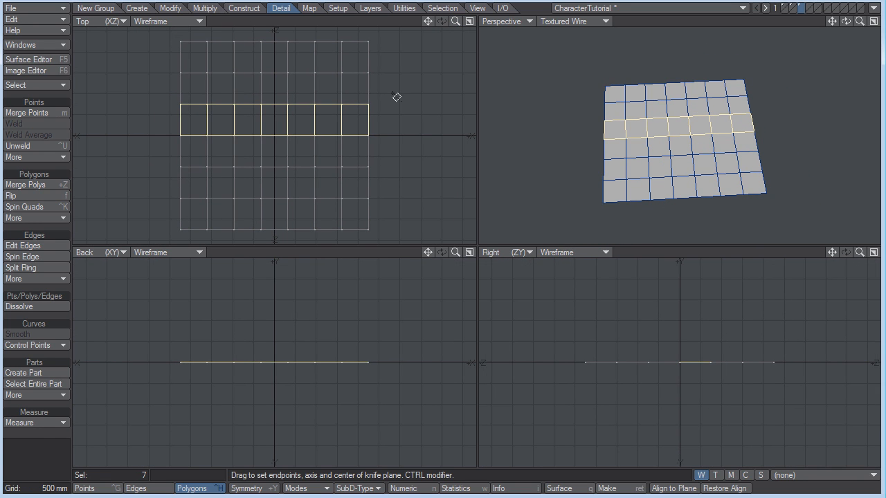
left_click_drag(150, 123, 440, 107)
left_click_drag(149, 130, 116, 140)
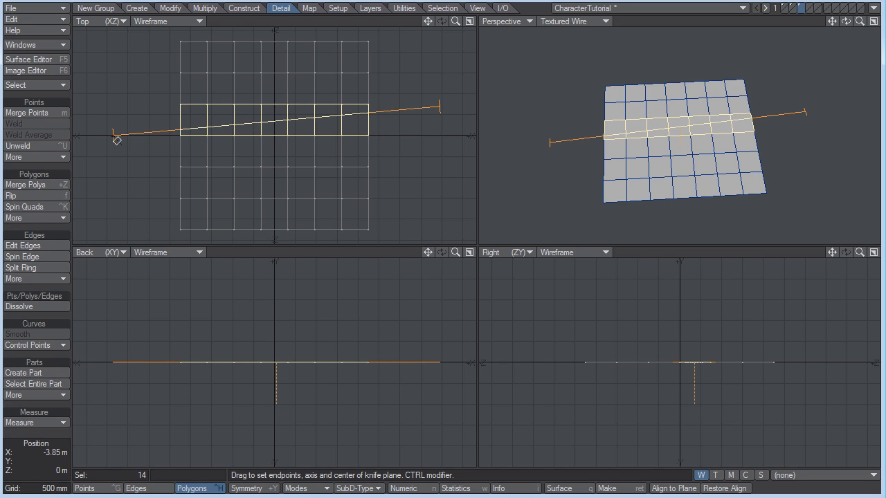
key("space")
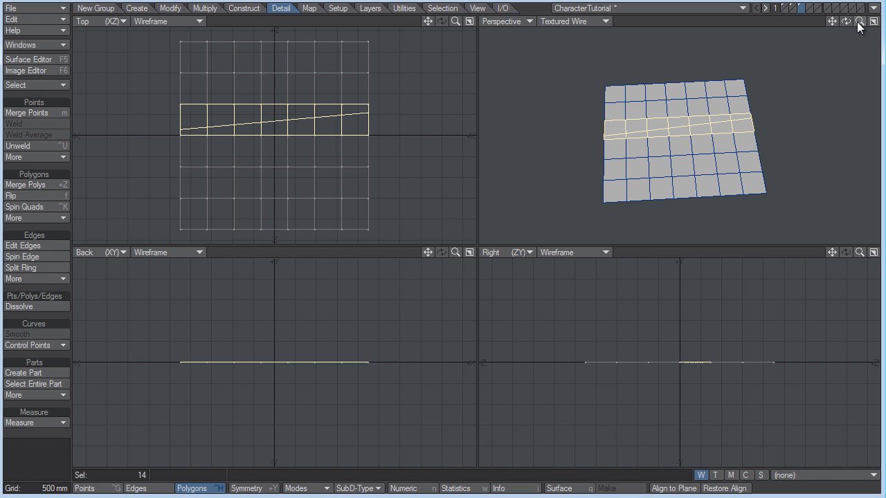
left_click_drag(860, 23, 873, 23)
key("ctrl+z")
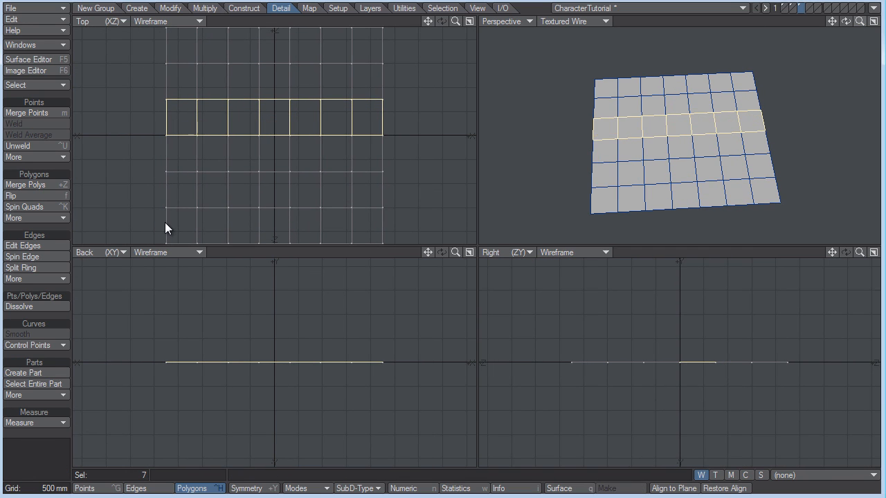
Step: Drop the row selection, try Spin Quads on the second and third polygons of the second row, and undo it
left_click(811, 21)
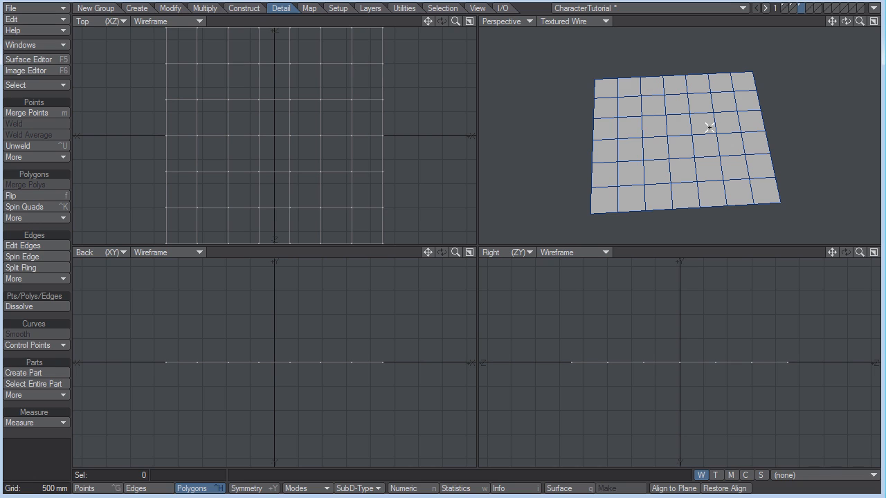
left_click_drag(849, 24, 848, 32)
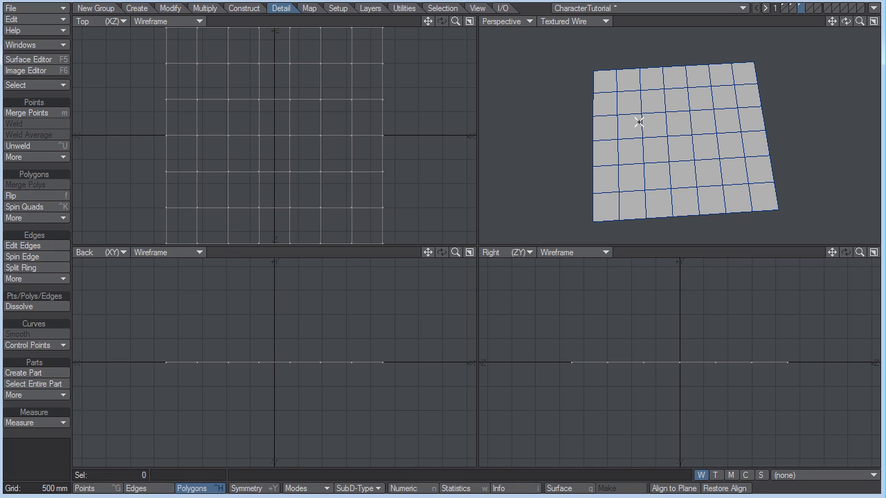
left_click_drag(860, 24, 879, 24)
left_click(615, 94)
left_click(640, 92)
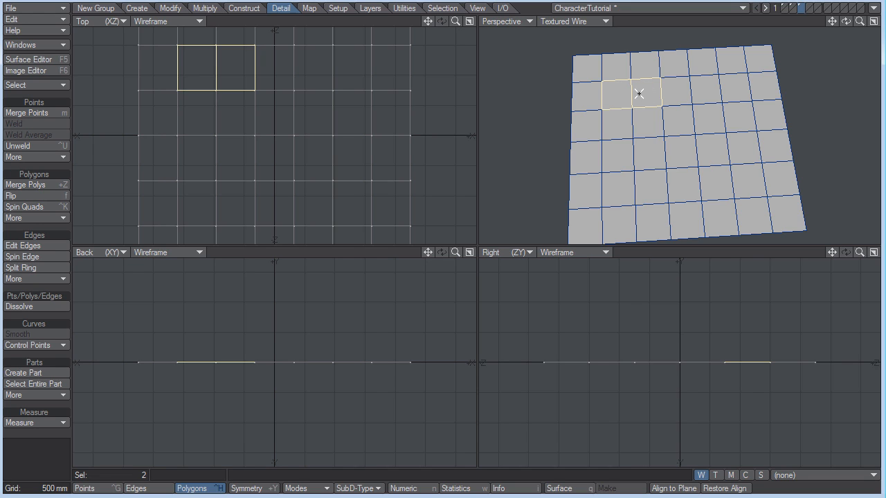
key("shift+z")
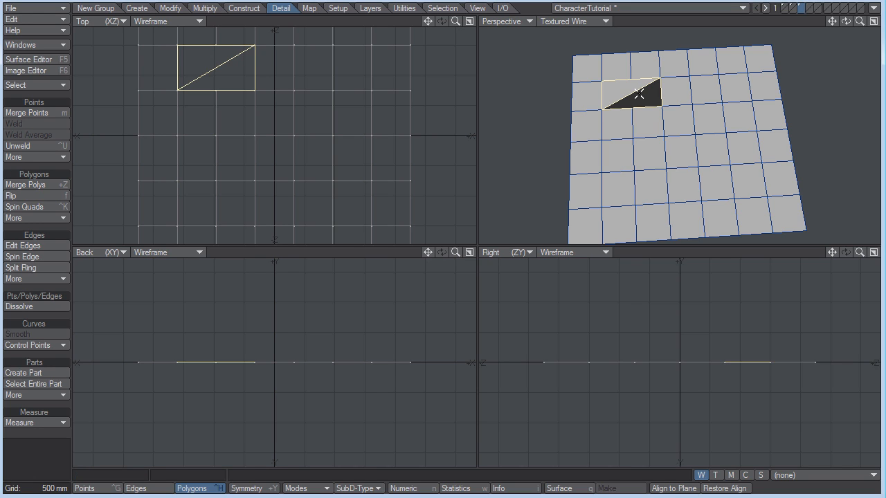
key("u")
key("slash")
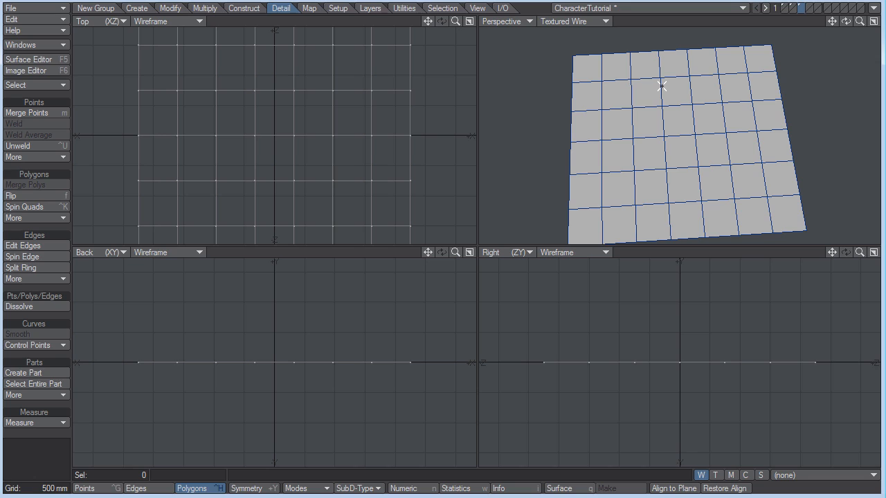
Step: Switch the plane between plain polygons and subdivision surfaces several times to compare, leaving it subdivided
key("Tab")
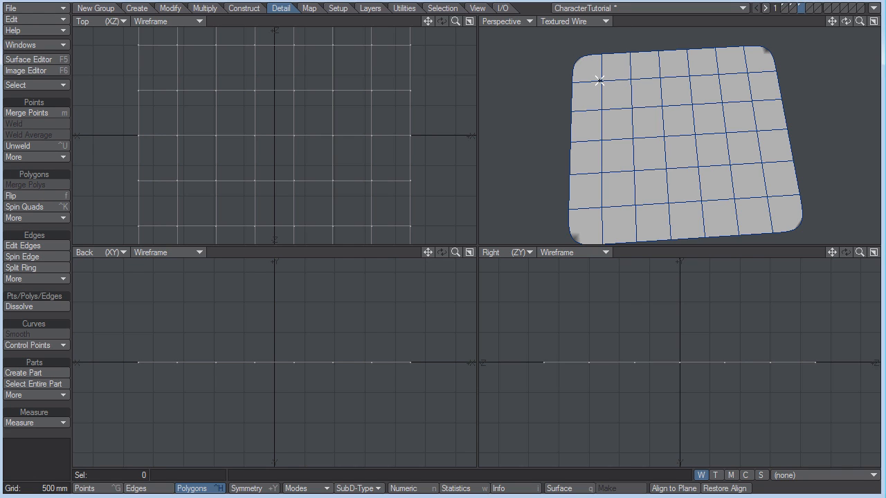
key("Tab")
key("Tab")
key("Tab")
key("Tab")
key("Tab")
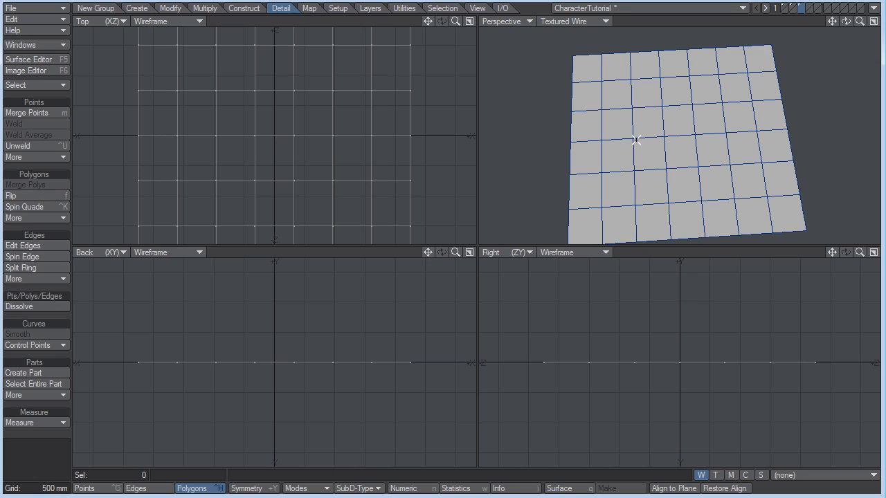
key("Tab")
key("Tab")
key("Tab")
key("Tab")
key("Tab")
key("Tab")
key("Tab")
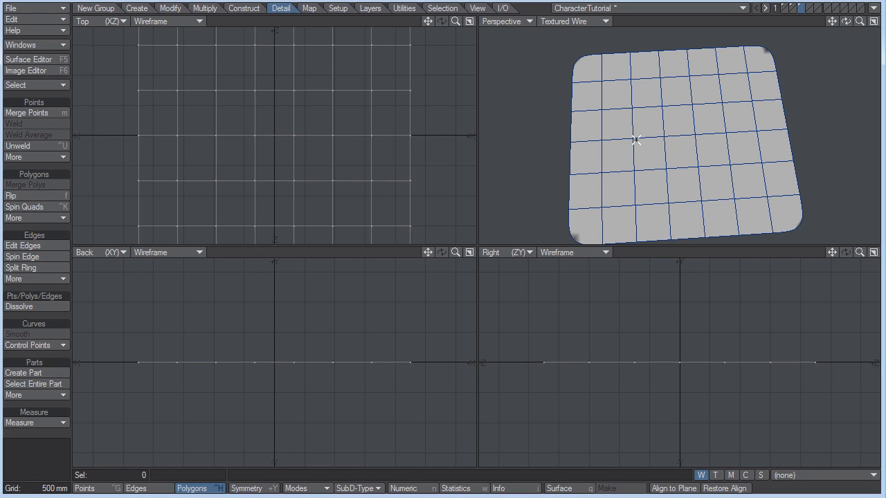
Step: Use Spin Quads on the second and third, and on the fifth and sixth polygons of the second row, forming mirrored diagonals
left_click_drag(619, 92, 646, 92)
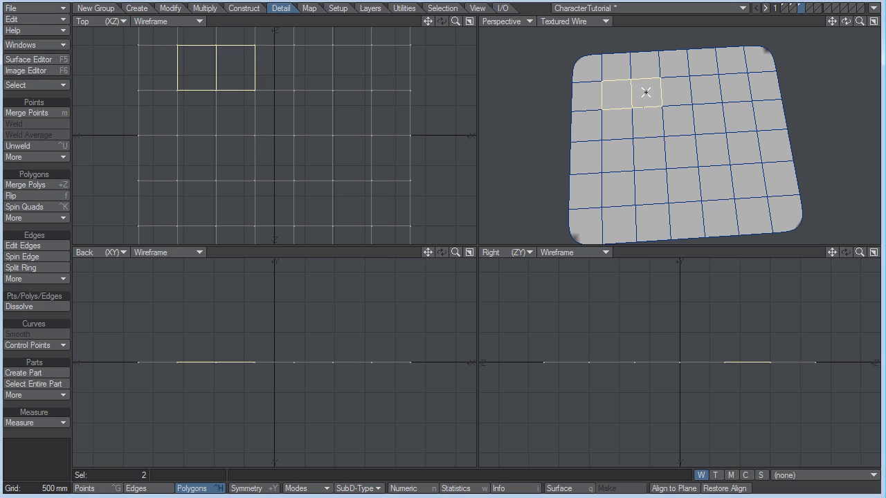
key("ctrl+k")
left_click(643, 100)
left_click_drag(707, 91, 730, 92)
key("ctrl+k")
key("slash")
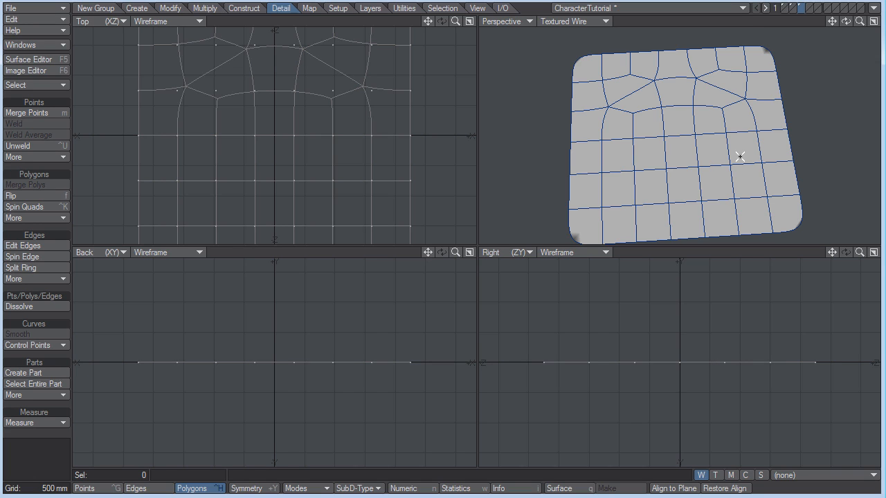
Step: Use Spin Quads on the fifth and sixth, and on the second and third polygons of the fourth row
left_click_drag(740, 156, 724, 156)
key("ctrl+k")
key("slash")
left_click_drag(652, 157, 632, 158)
key("ctrl+k")
key("slash")
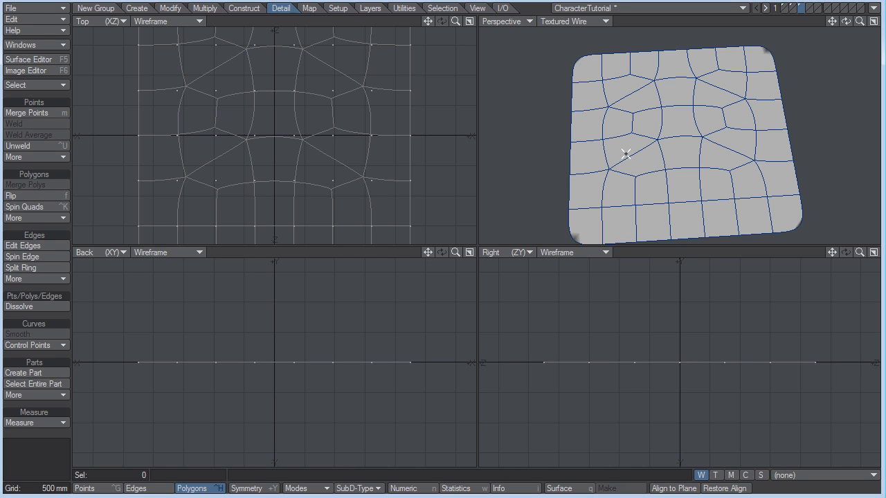
Step: Spin both fourth-row polygon pairs again so their diagonals close an oval ring of polygons around the centre
left_click_drag(626, 154, 646, 166)
key("ctrl+k")
key("slash")
left_click_drag(709, 152, 725, 144)
key("ctrl+k")
key("slash")
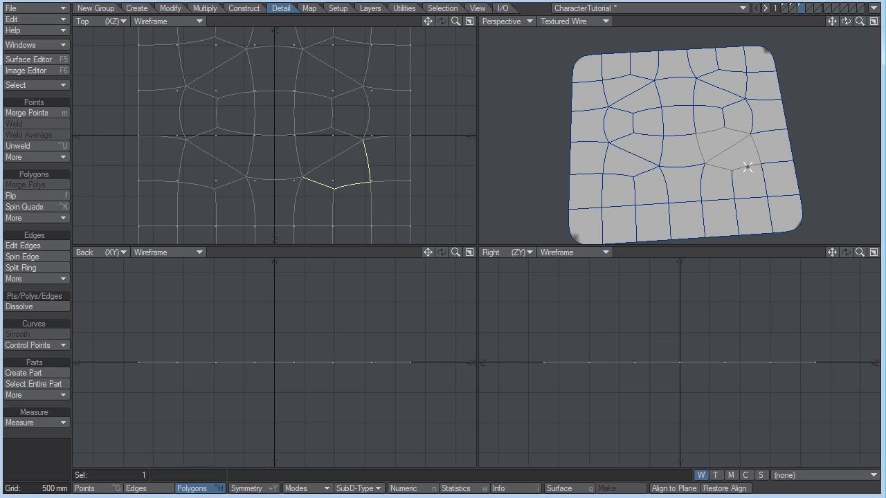
Step: Select two adjacent polygons of the oval ring, extend them to the whole loop, split it lengthwise, and drop the selection
left_click_drag(731, 136, 738, 123)
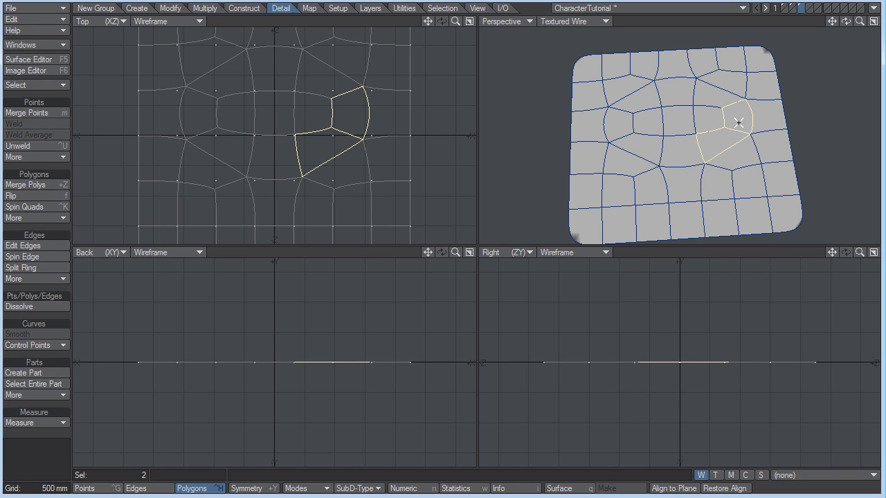
key("bracketright")
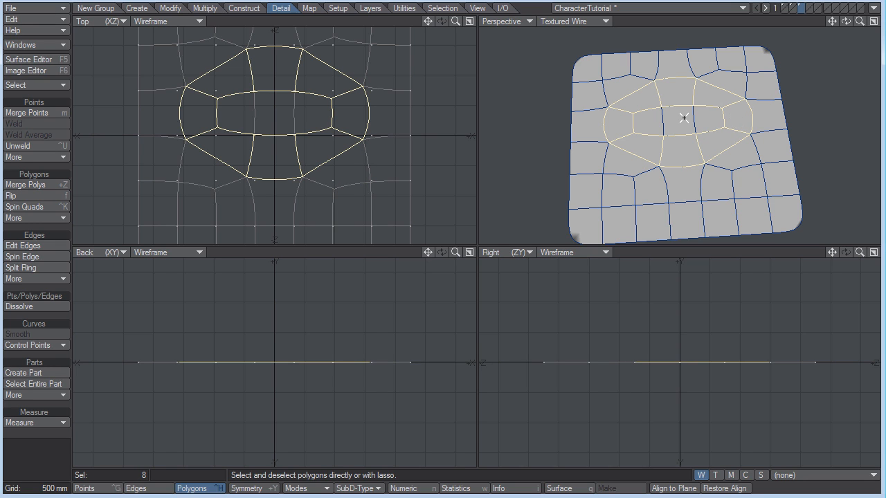
key("ctrl+j")
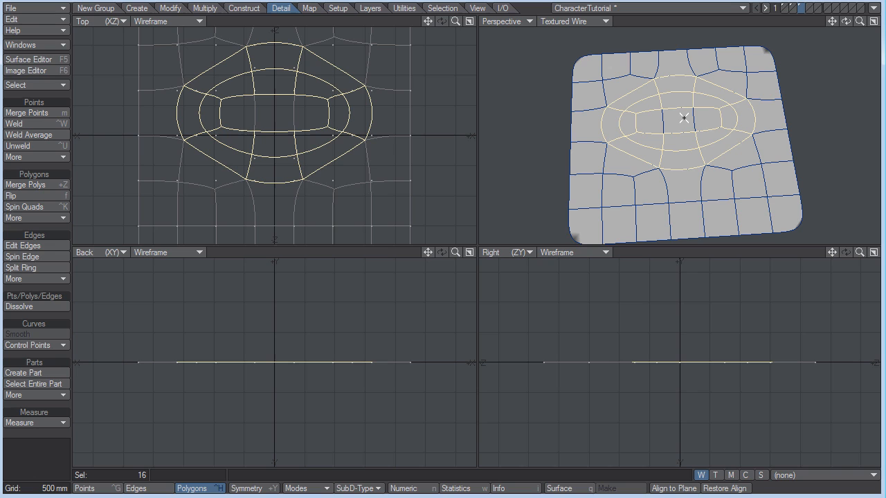
left_click(658, 31)
Step: Loop-select and split the outer and inner bands of the oval ring lengthwise, and drop the selection
mouse_move(648, 87)
left_mouse_down()
mouse_move(658, 84)
mouse_move(651, 104)
mouse_move(664, 102)
left_mouse_up()
key("bracketright")
left_click(660, 23)
key("bracketright")
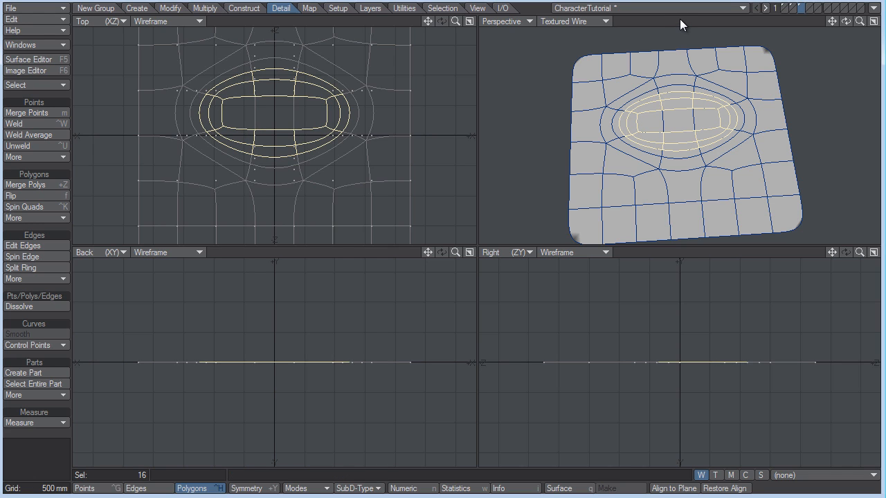
left_click(680, 19)
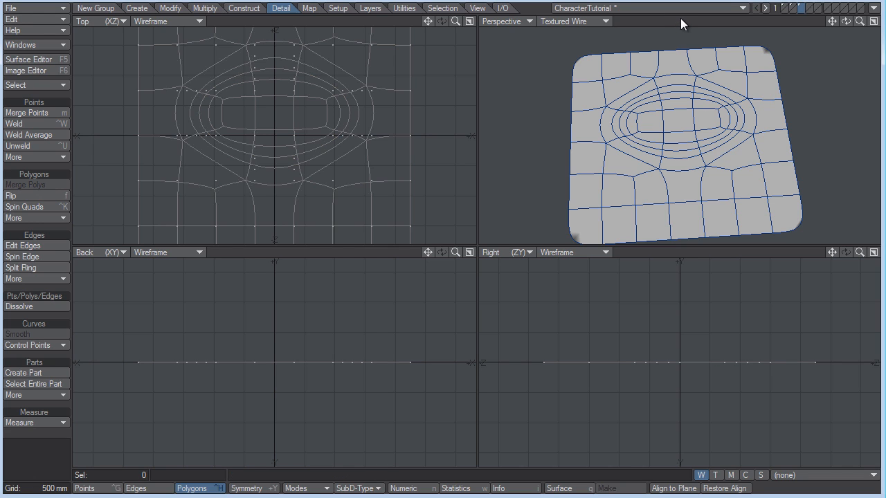
Step: Switch to the second layer with the torso model, fit it to the viewports, and turn on Symmetry
left_click(793, 8)
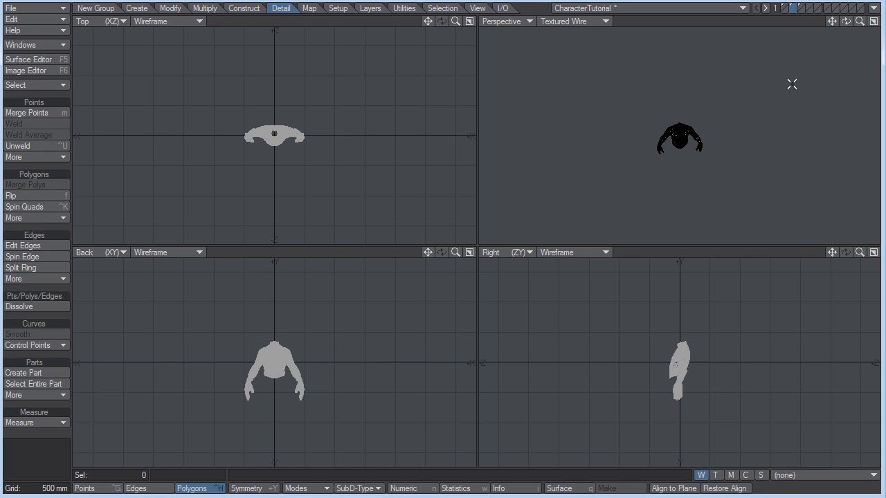
key("a")
left_click_drag(845, 21, 819, 18)
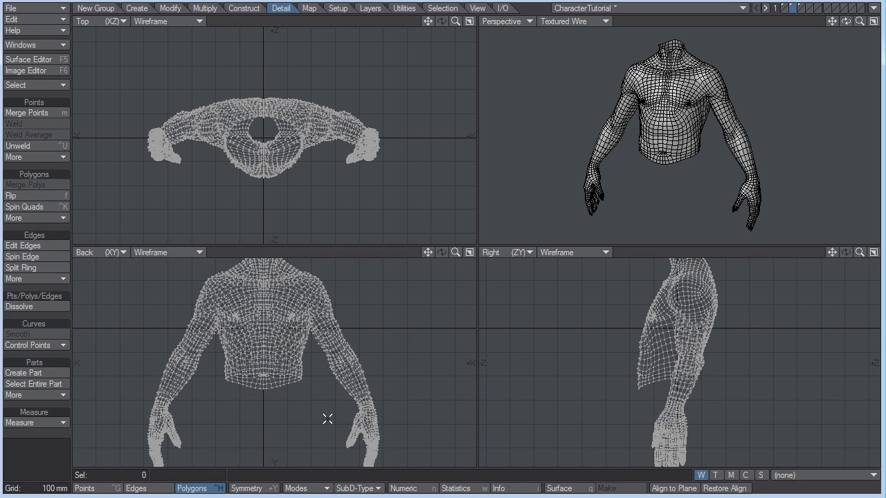
left_click_drag(429, 253, 425, 245)
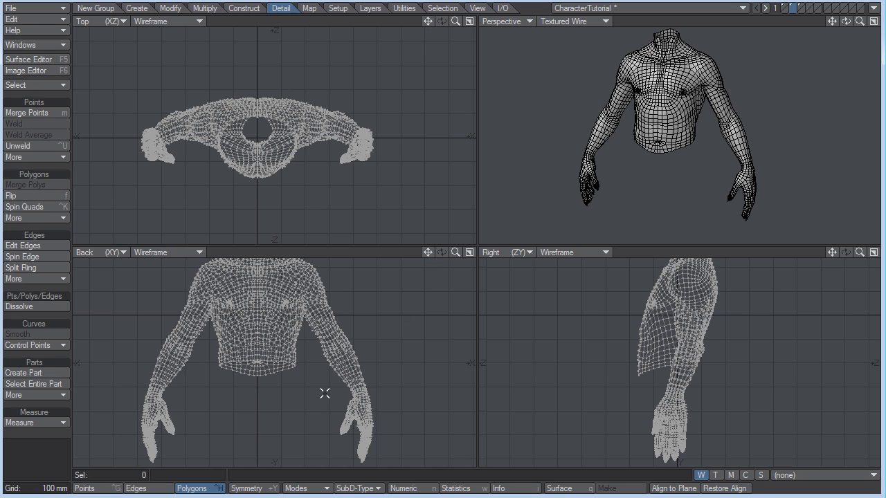
left_click(261, 489)
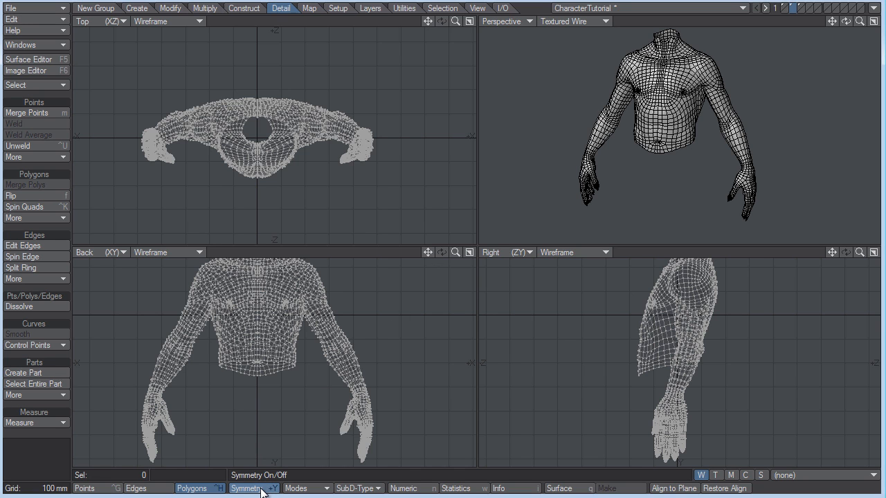
Step: Lasso-select both forearms and hands in the Back viewport, delete them, undo the deletion, and drop the selection
left_click_drag(429, 253, 434, 262)
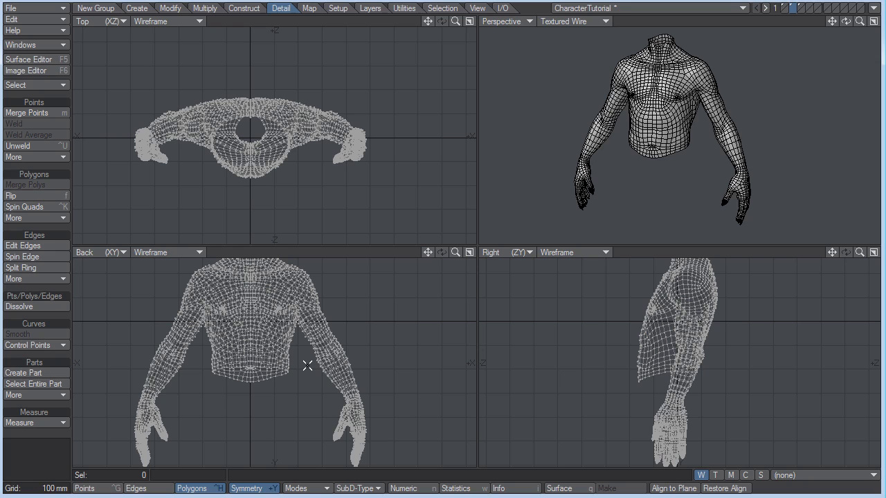
mouse_move(307, 368)
right_mouse_down()
mouse_move(319, 465)
mouse_move(413, 447)
mouse_move(391, 333)
mouse_move(303, 371)
right_mouse_up()
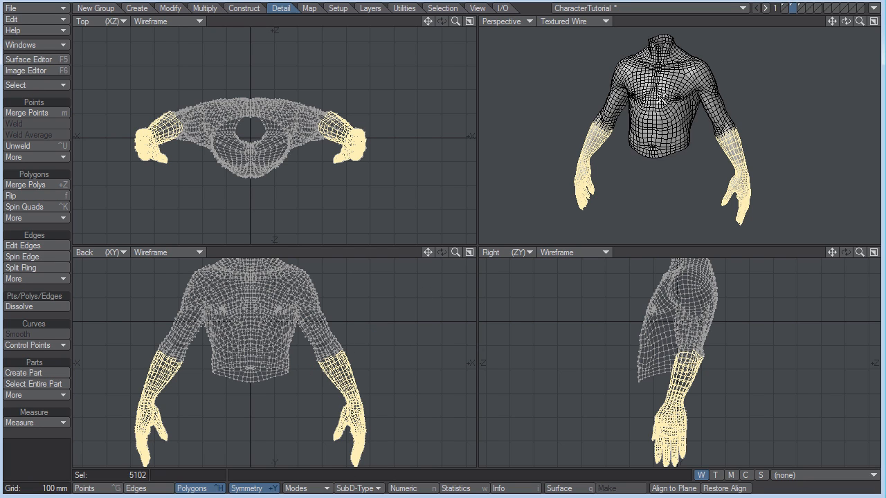
key("Delete")
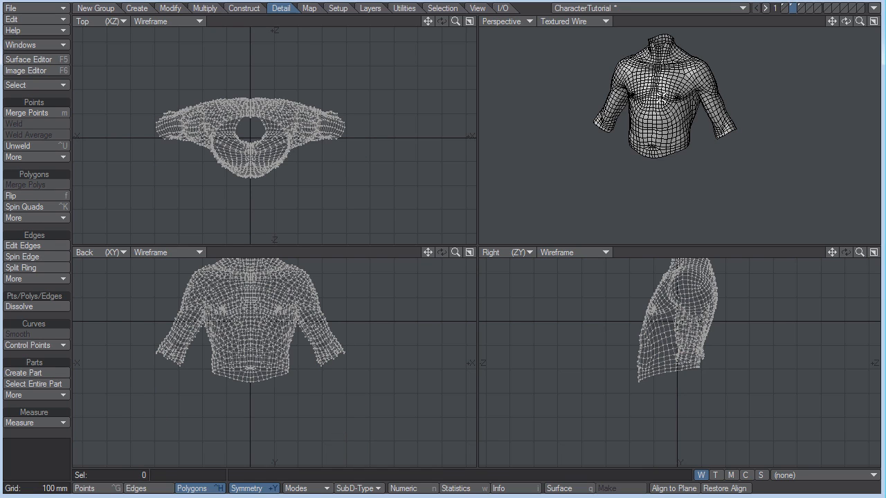
key("u")
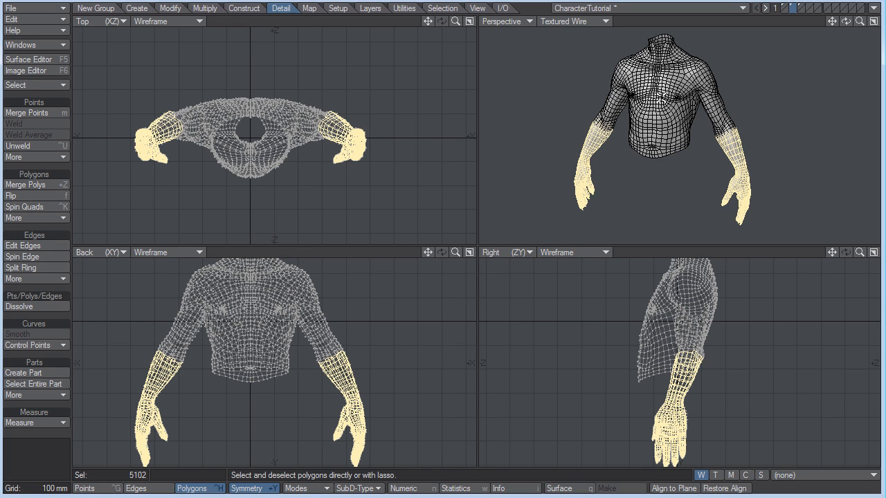
key("/")
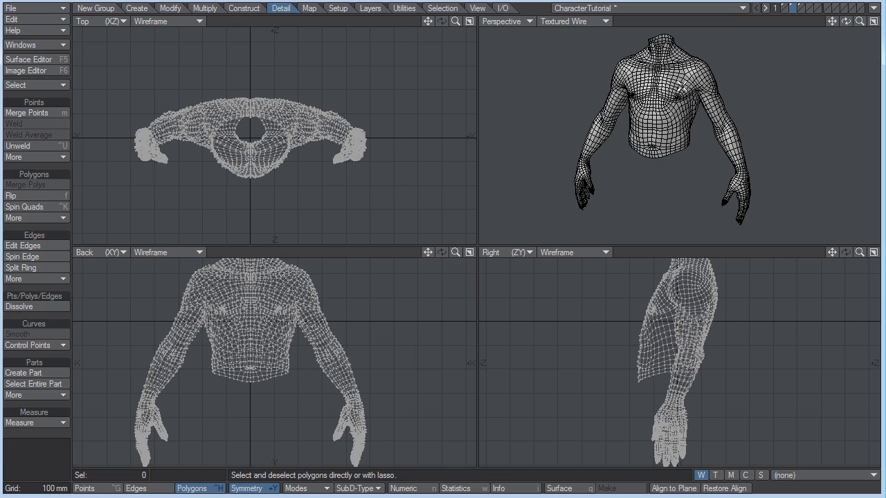
Step: Select a polygon on the upper chest and expand the symmetrical selection repeatedly until it covers the torso and upper arms
left_click(679, 81)
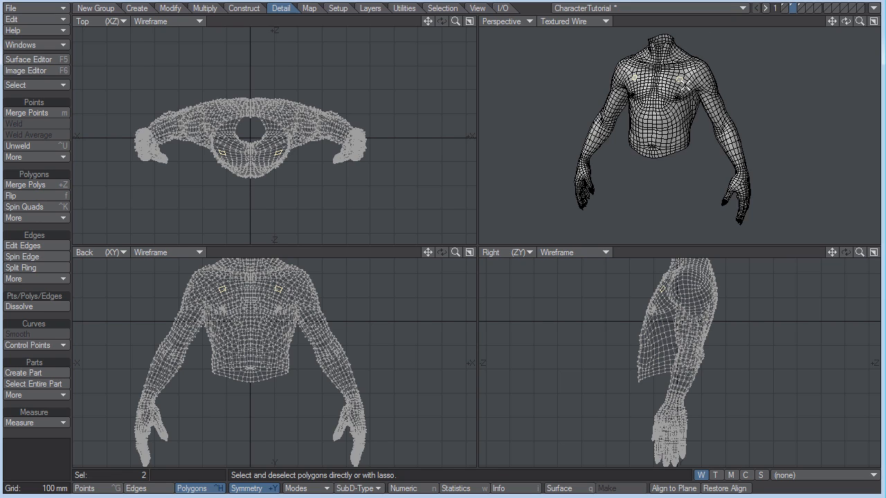
left_click_drag(860, 22, 163, 207)
key("braceright")
key("braceright")
key("braceright")
key("braceright")
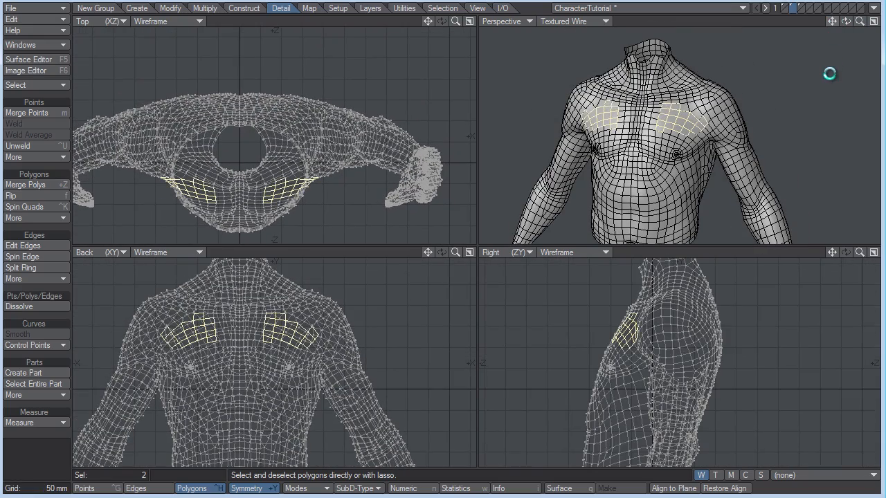
key("bracketright")
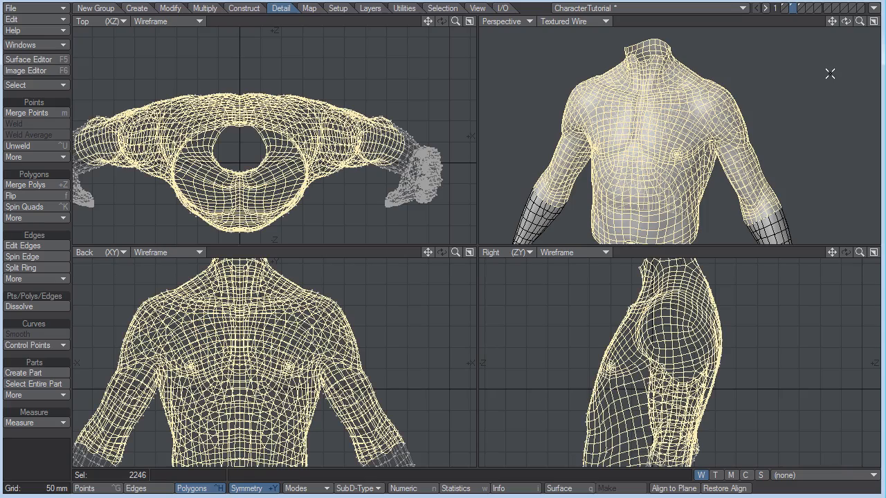
left_click_drag(832, 22, 816, 0)
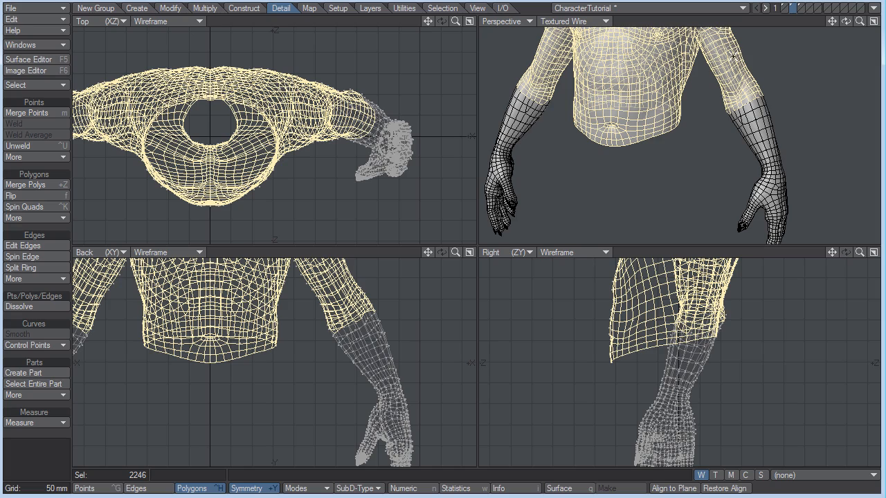
left_click_drag(859, 21, 802, 31)
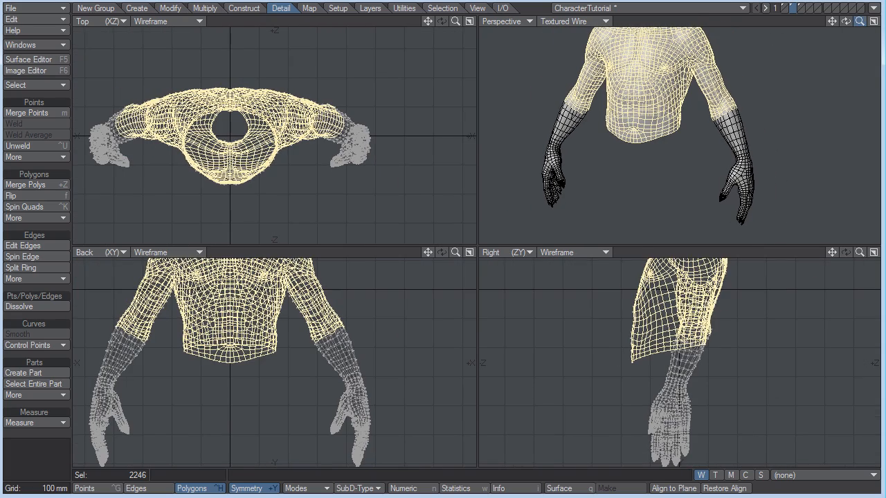
Step: Drop the torso selection, select all polygons connected to one on the forearm, and clear that selection again
key("slash")
left_click(739, 146)
key("bracketright")
left_click_drag(845, 20, 794, 25)
key("slash")
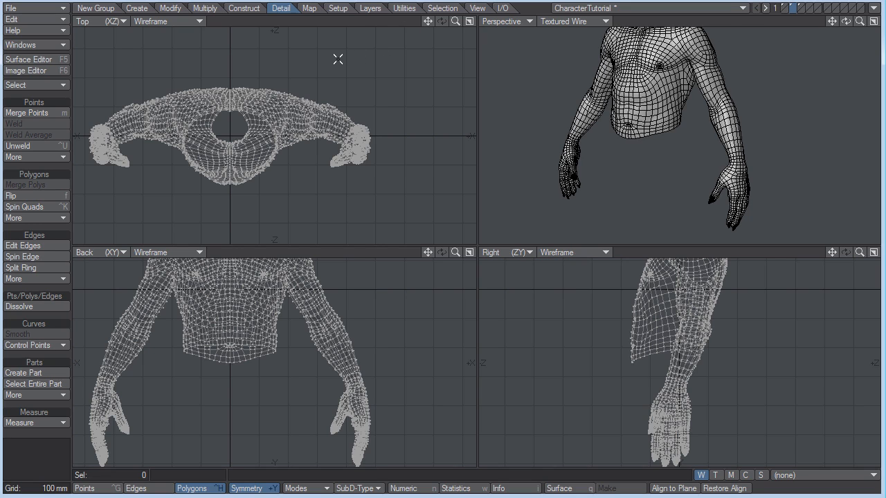
Step: Merge the model's duplicate points with the Automatic range and check the joined mesh by selecting everything connected to an upper-arm polygon
key("m")
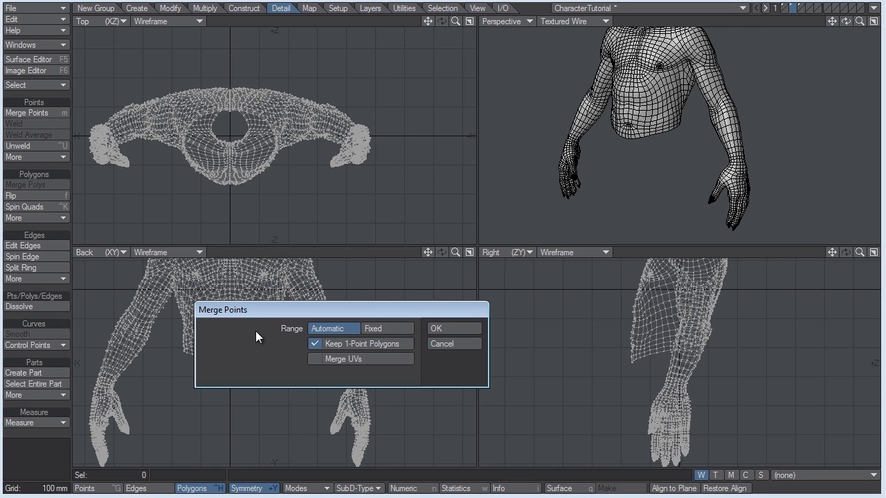
left_click(458, 328)
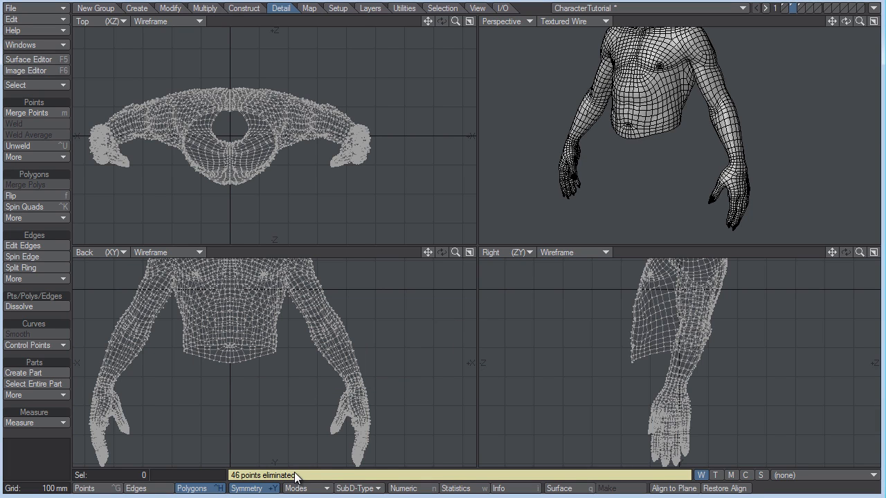
left_click(712, 83)
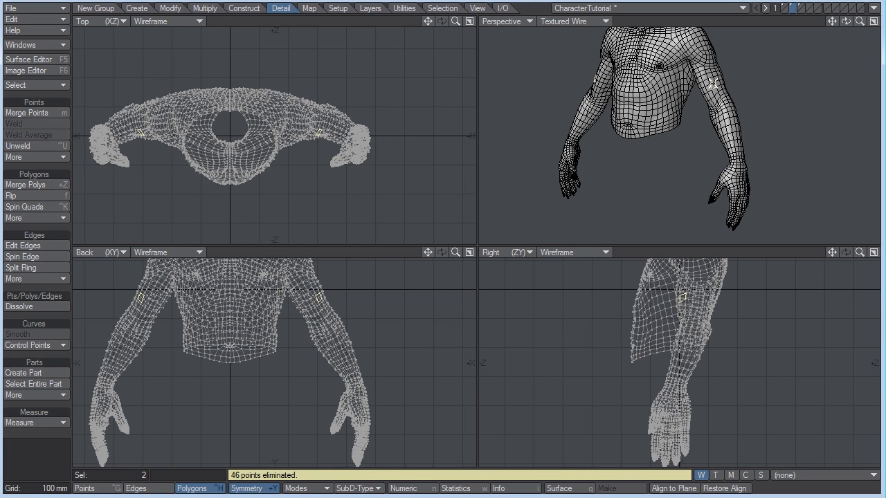
key("bracketright")
left_click_drag(834, 21, 855, 54)
key("slash")
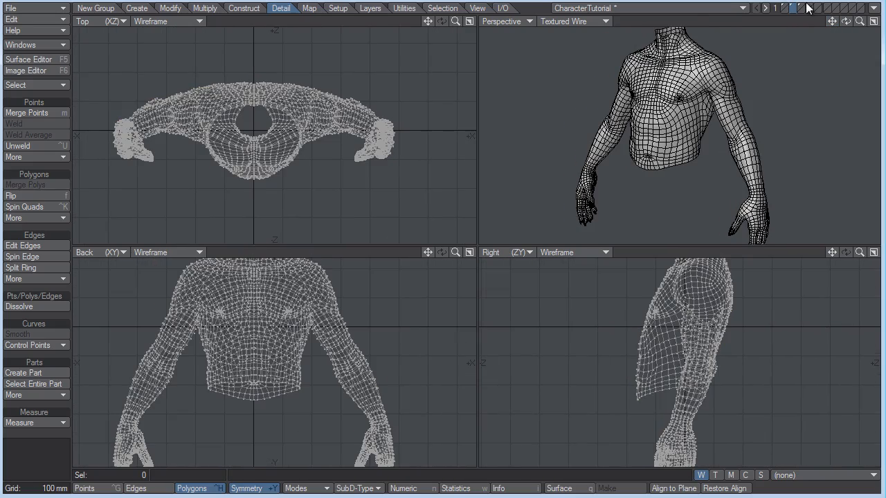
Step: Switch to the empty fourth layer and assign the DSC (sequence) image as the Back viewport's backdrop
left_click(812, 8)
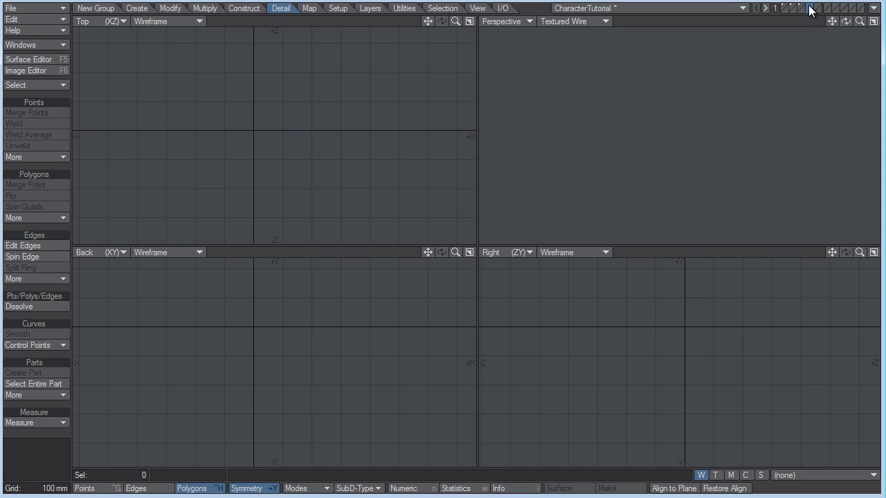
key("a")
key("d")
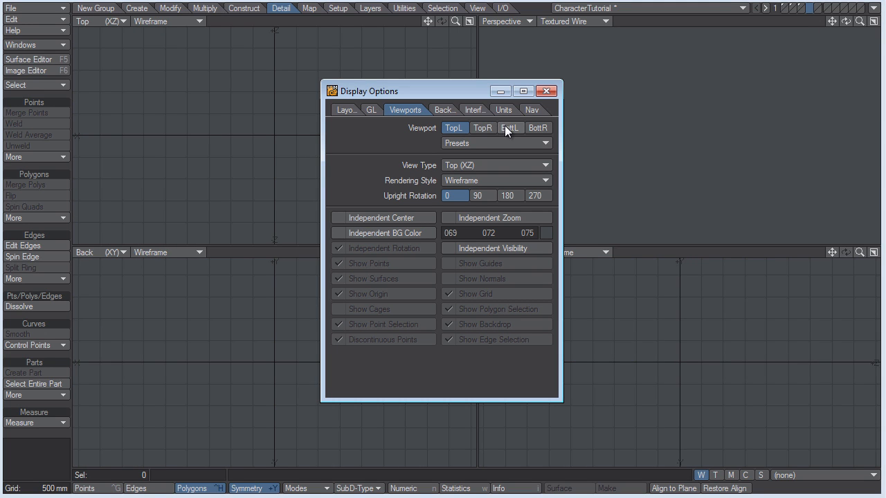
left_click(445, 109)
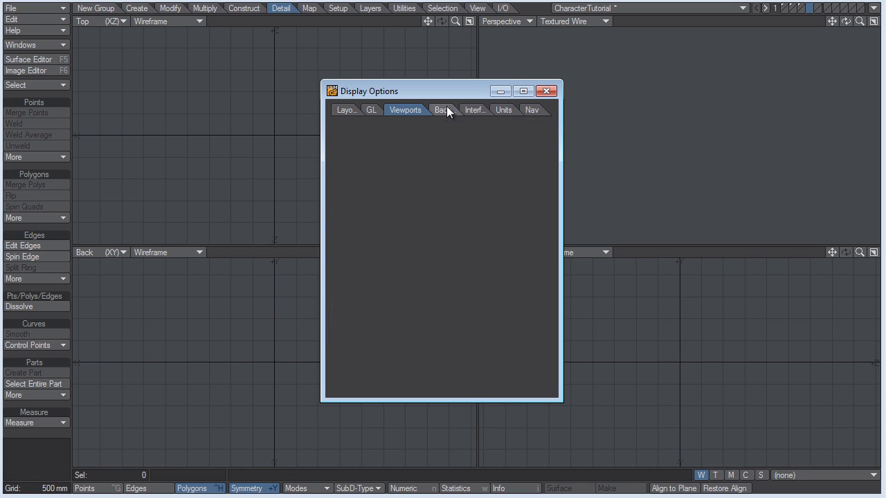
left_click(510, 127)
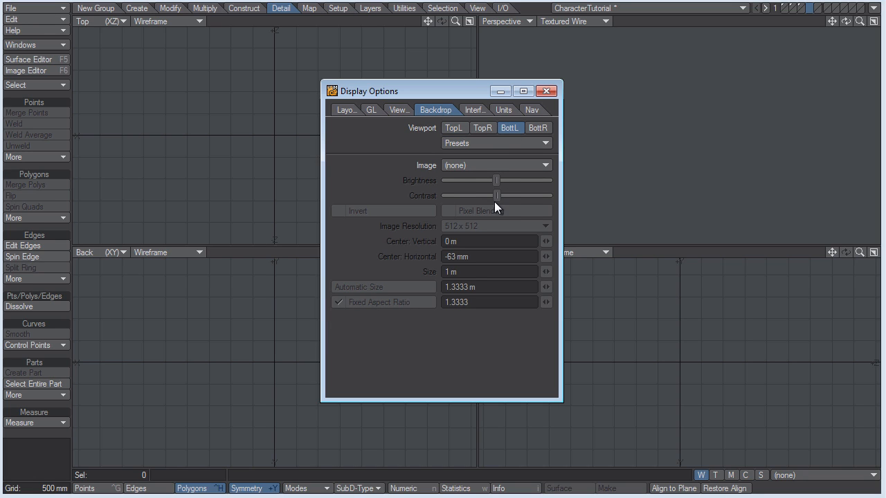
left_click(469, 166)
left_click(470, 176)
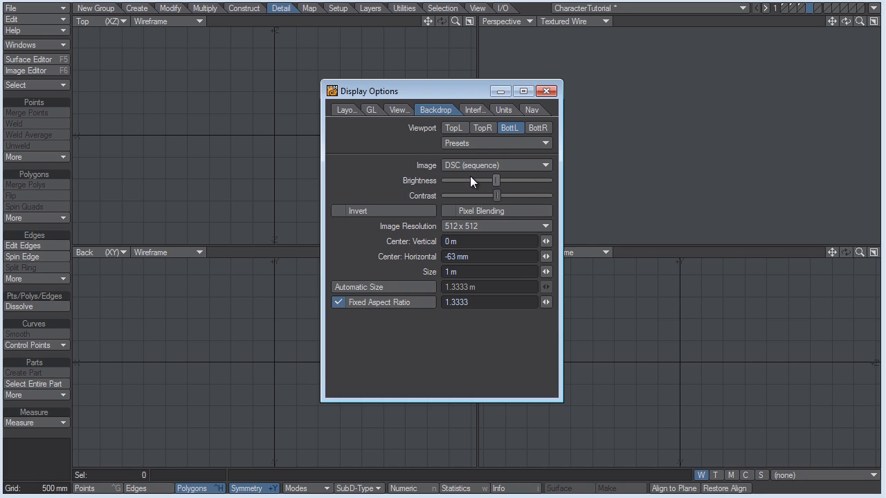
Step: Assign the DSC (sequence) image as the Right viewport's backdrop and close the display options
left_click(538, 128)
left_click(509, 165)
left_click(508, 179)
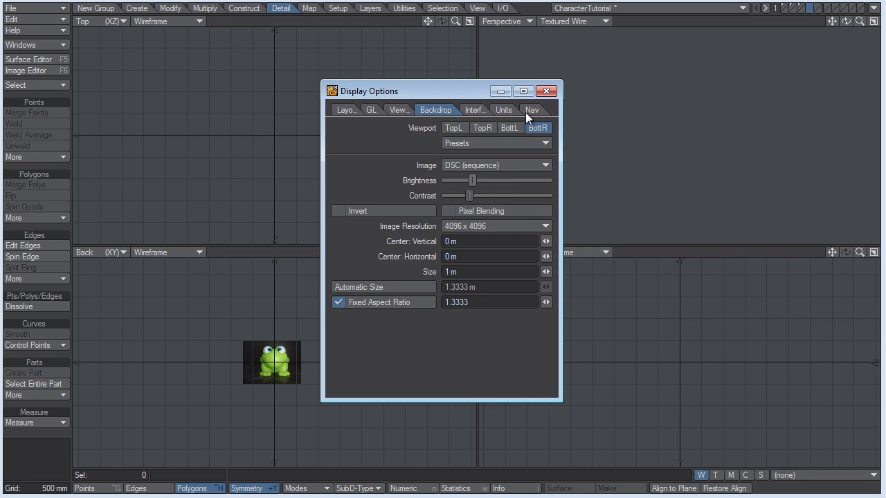
left_click(546, 91)
left_click_drag(456, 253, 470, 252)
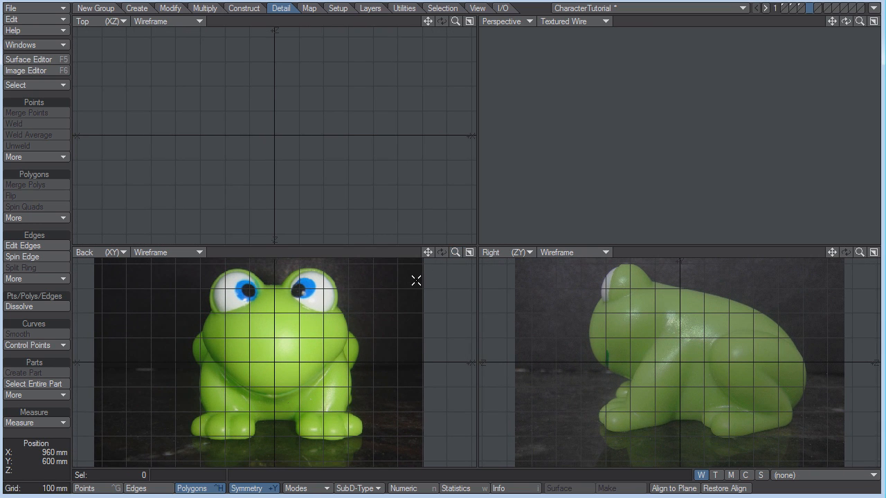
Step: Enable Independent Visibility and turn off Show Grid for the Back and Right viewports
key("d")
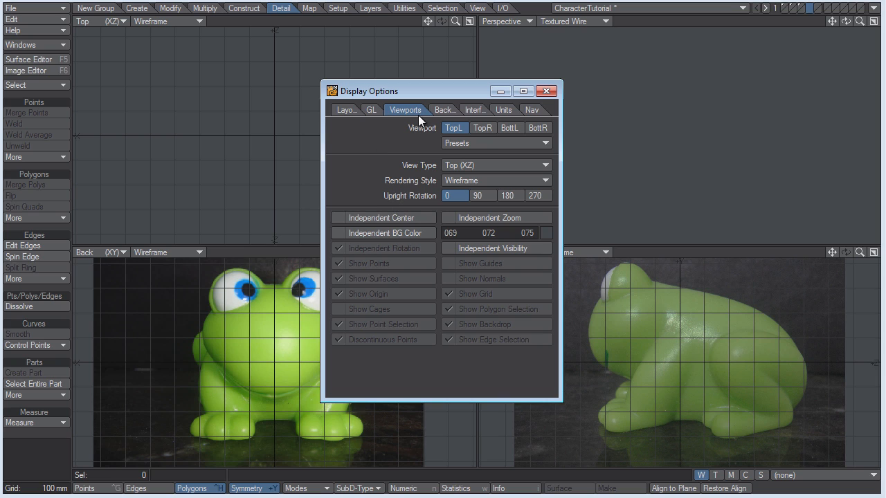
left_click(507, 127)
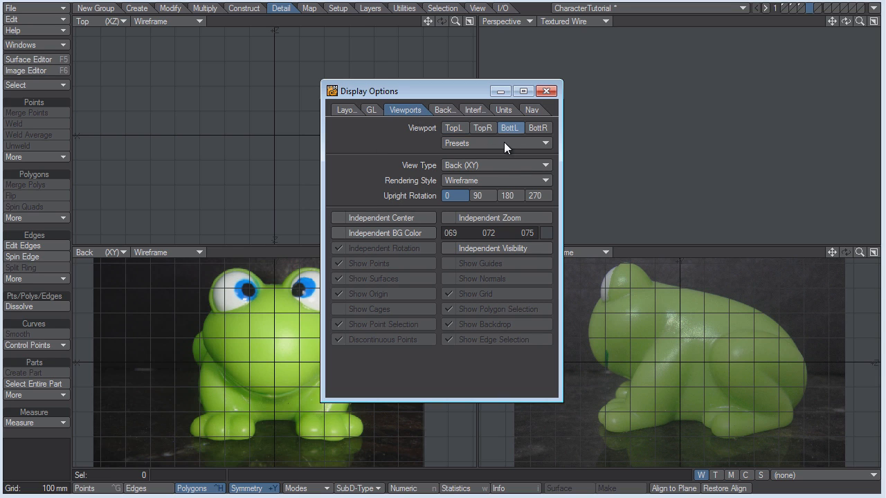
left_click(476, 247)
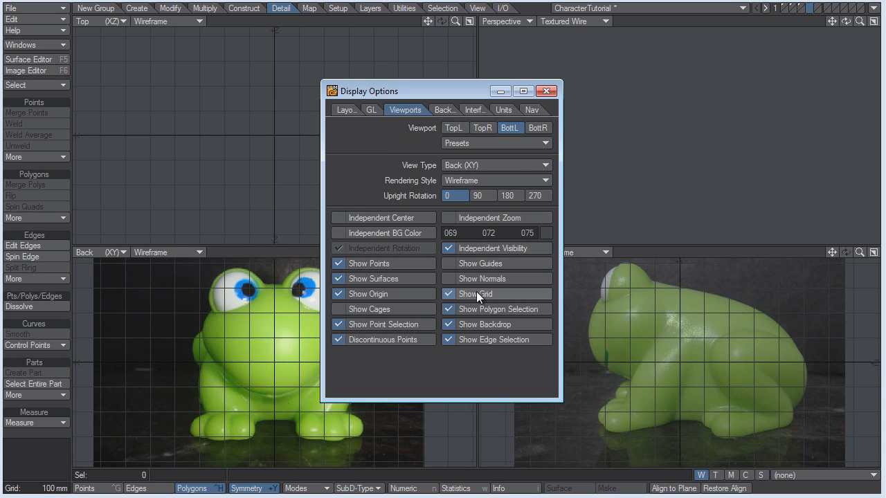
left_click(471, 294)
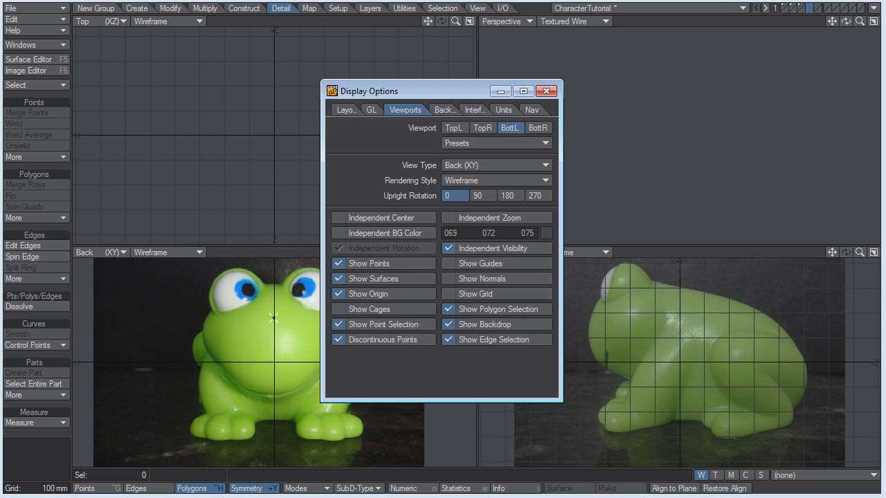
left_click(537, 129)
left_click(478, 247)
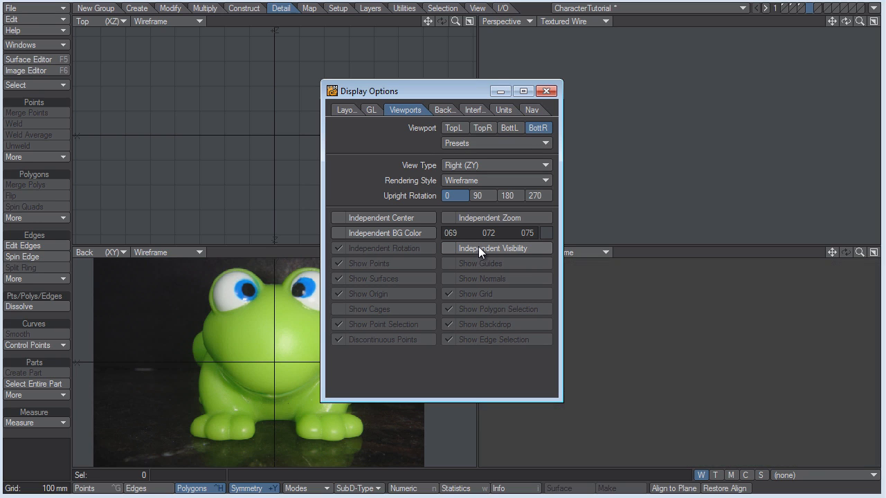
left_click(470, 294)
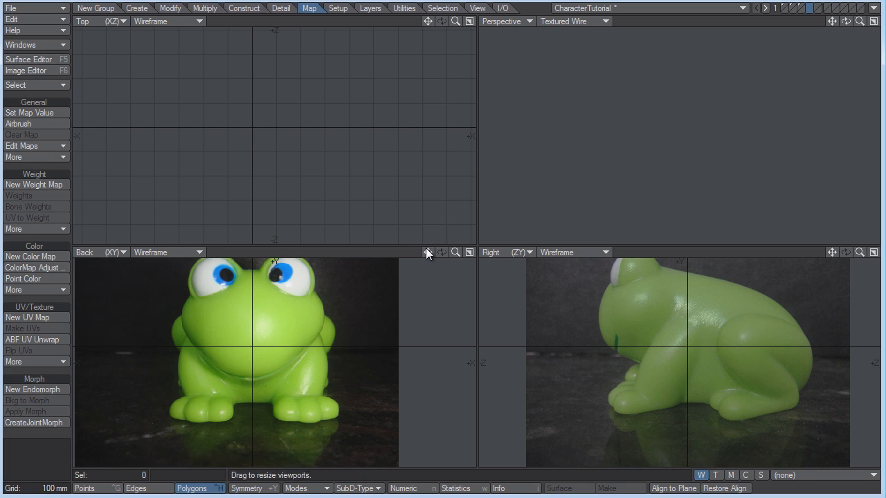
Step: Draw a small flat box on the centreline of the frog's face in the Back viewport and centre it on the origin
left_click_drag(425, 247, 413, 251)
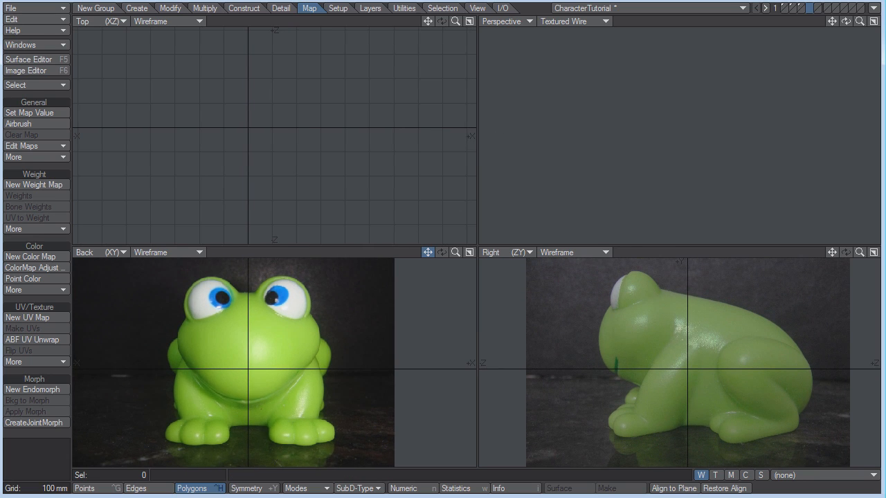
key("shift+x")
left_click_drag(251, 315, 249, 337)
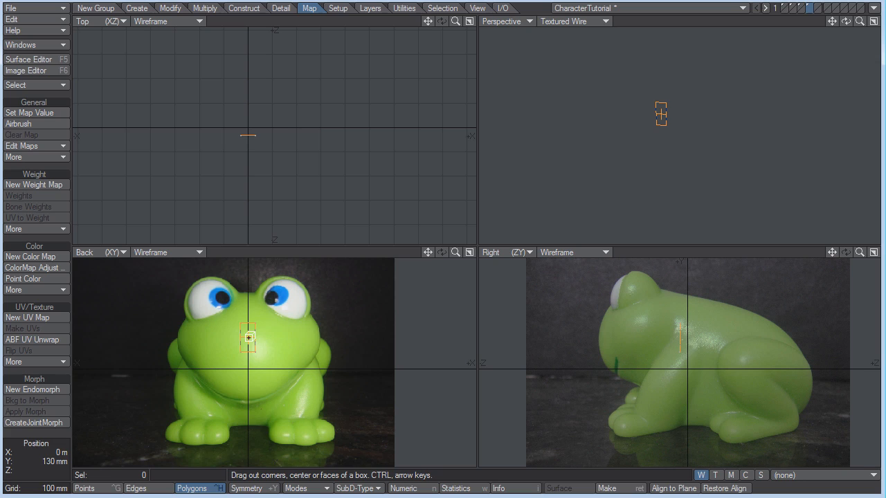
key("space")
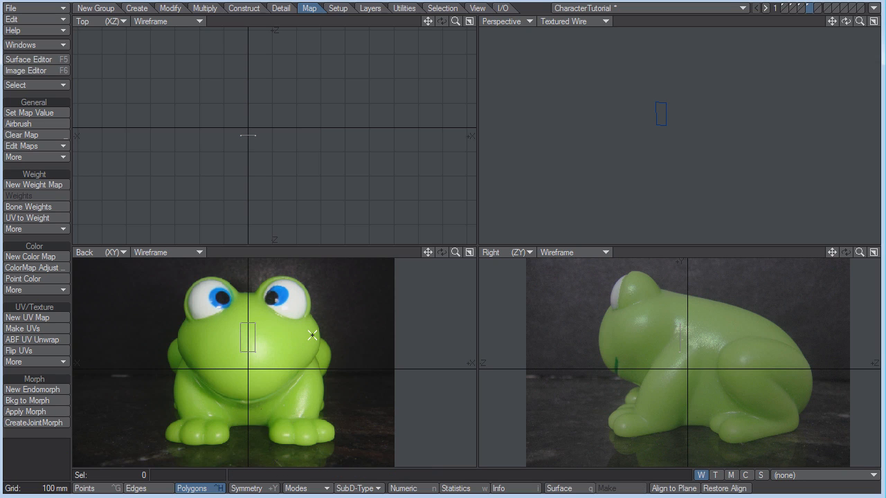
key("F2")
Step: Turn on Symmetry, move the flat polygon in front of the frog's snout in the Right viewport, and scale it to 98% by 74%
left_click(253, 488)
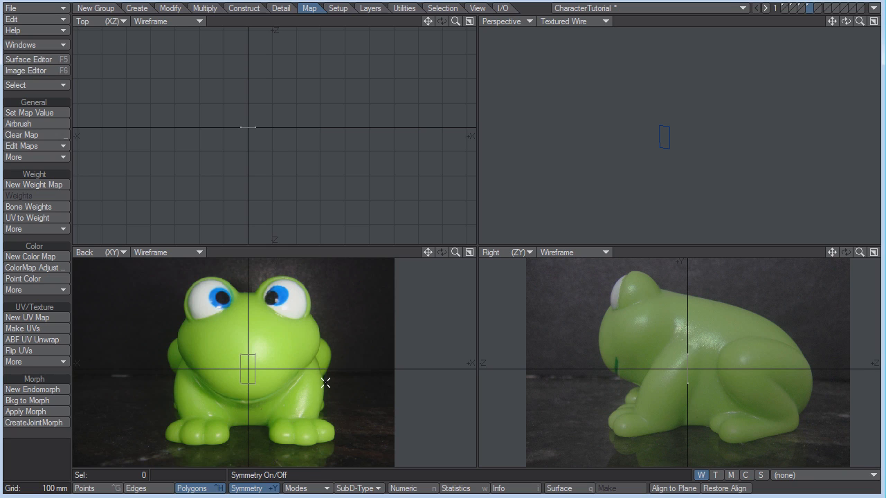
key("t")
left_click_drag(685, 368, 594, 338)
key("h")
left_click_drag(596, 338, 596, 341)
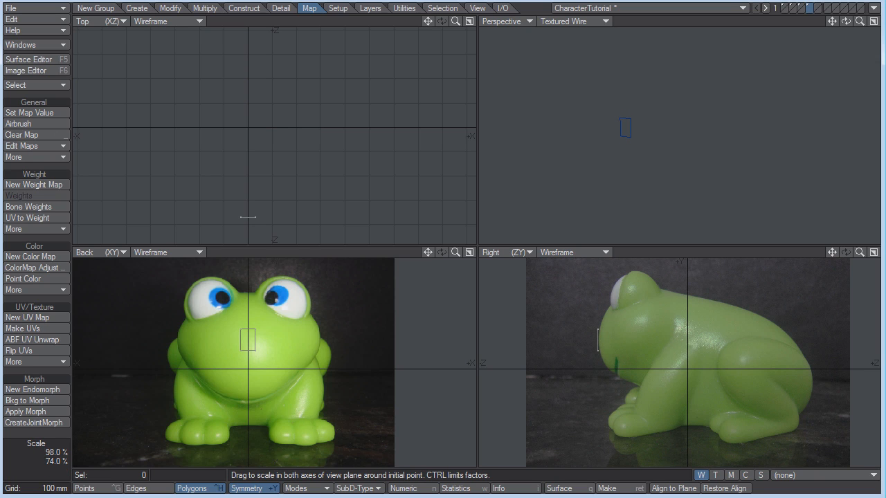
Step: Cycle repeatedly through the Points, Edges and Polygons selection modes
left_click_drag(858, 252, 830, 252)
key("space")
key("space")
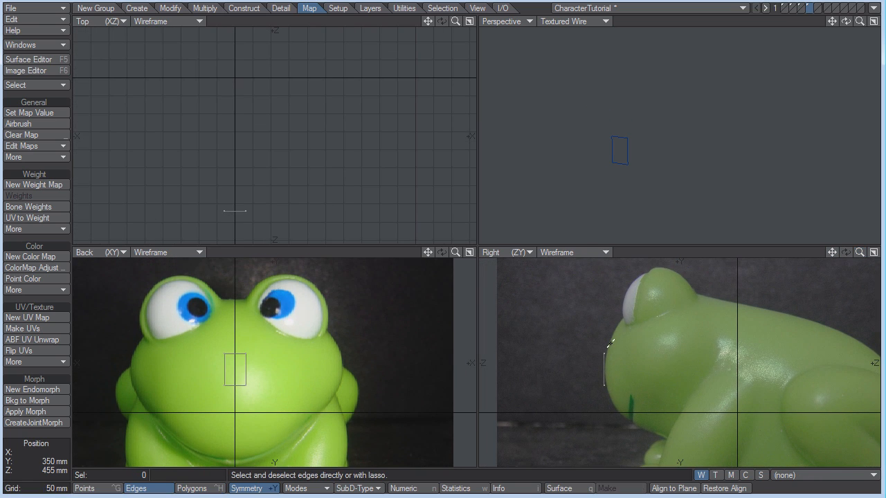
key("space")
key("space")
key("space")
key("space")
key("space")
key("space")
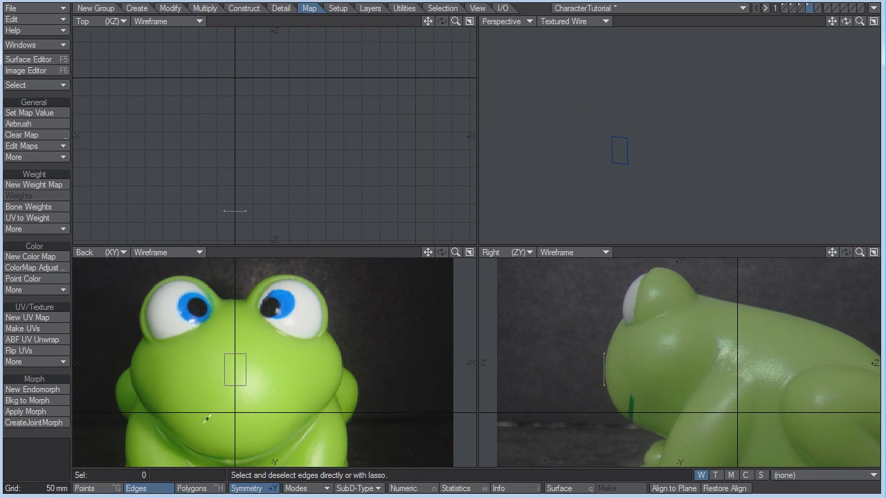
key("space")
key("space")
key("space")
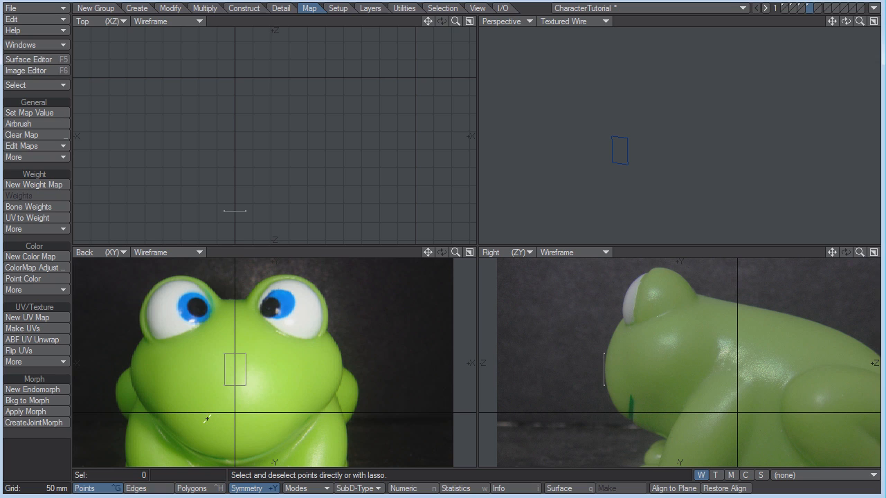
Step: Select the polygon's upper edge in Edges mode and extend it upward along the frog's forehead profile in the Right viewport
left_click(173, 486)
mouse_move(592, 346)
right_mouse_down()
mouse_move(631, 365)
mouse_move(624, 330)
right_mouse_up()
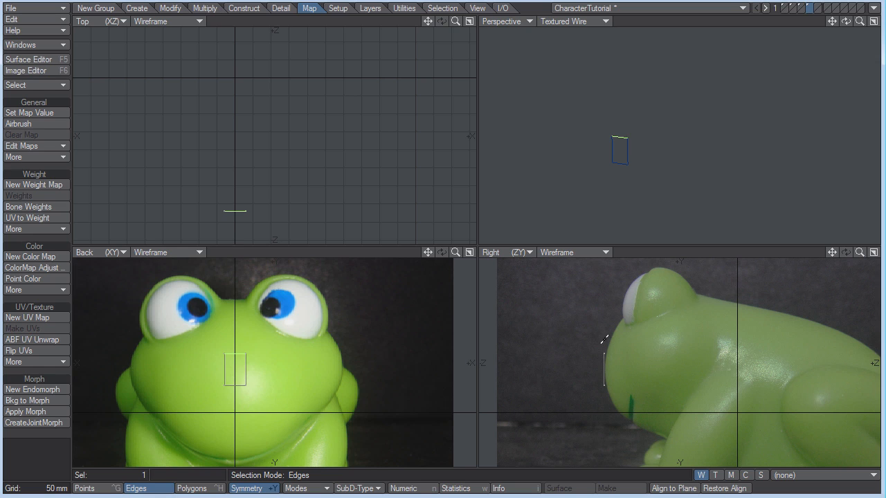
key("t")
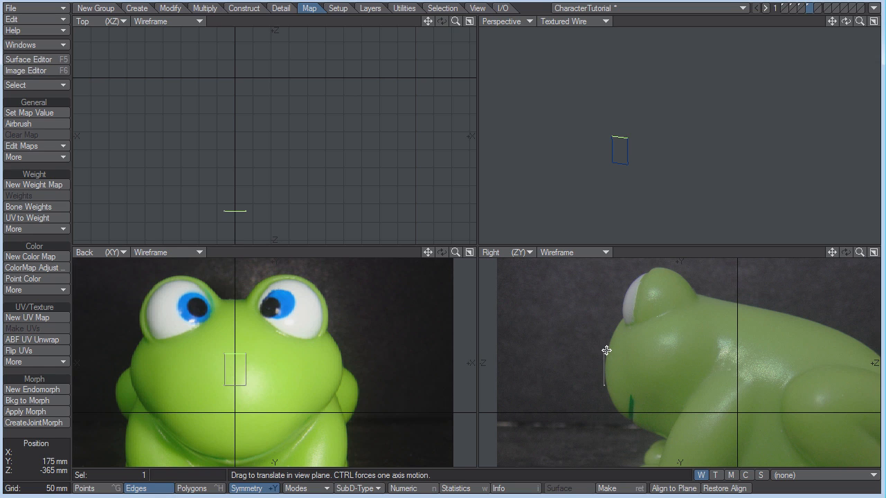
left_click_drag(605, 354, 614, 329)
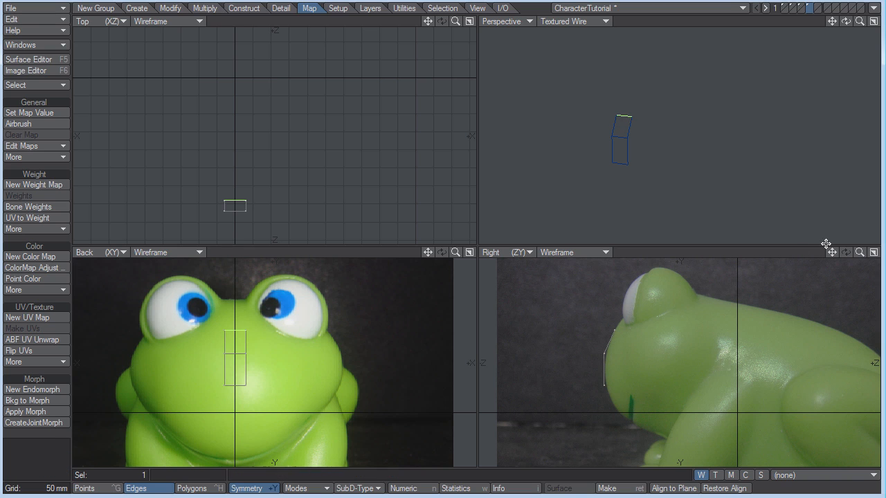
Step: Extend the edge repeatedly over the frog's head and along its back following the backdrop profile, and drop the selection
left_click_drag(832, 252, 773, 267)
key("e")
left_click_drag(556, 346, 817, 367)
key("e")
key("e")
key("e")
key("e")
left_click_drag(162, 224, 162, 224)
left_click(681, 26)
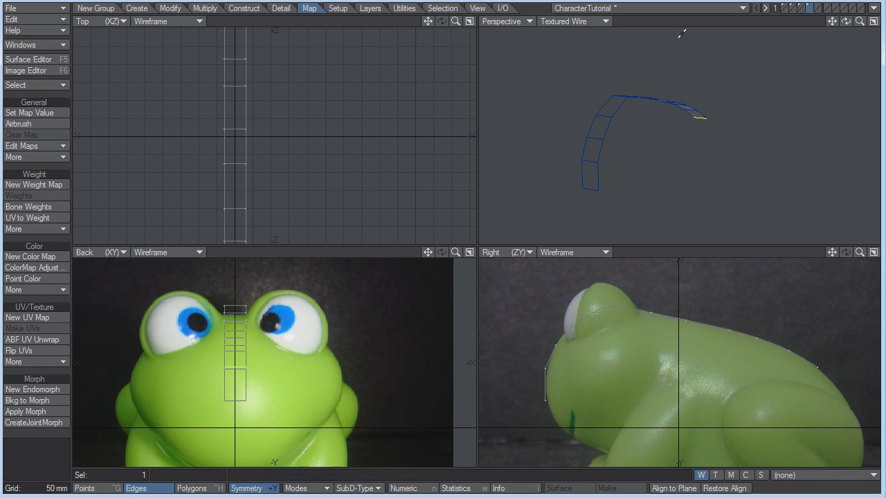
left_click(680, 25)
Step: Extend the face polygon's two side edges symmetrically outward, rotate them to follow the mouth, and adjust their depth in the Right viewport
left_click(245, 383)
left_click_drag(846, 21, 323, 317)
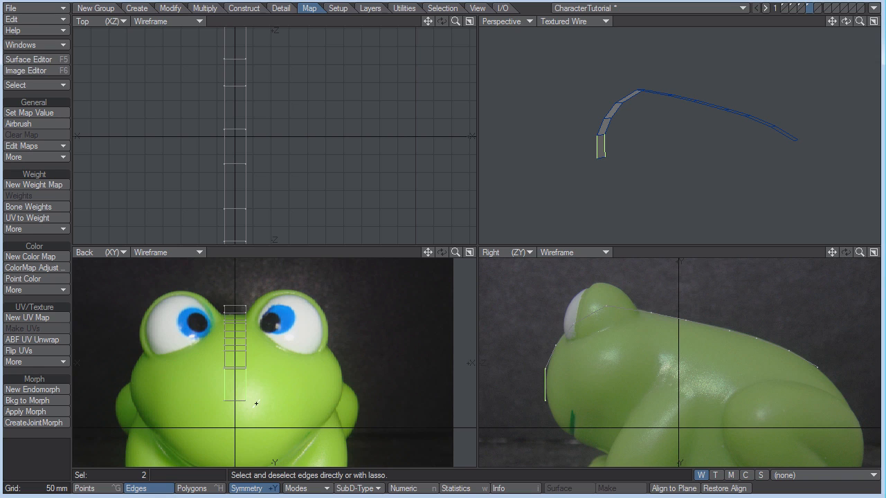
key("t")
mouse_move(257, 391)
left_mouse_down()
mouse_move(277, 391)
mouse_move(242, 381)
mouse_move(270, 392)
left_mouse_up()
key("y")
key("t")
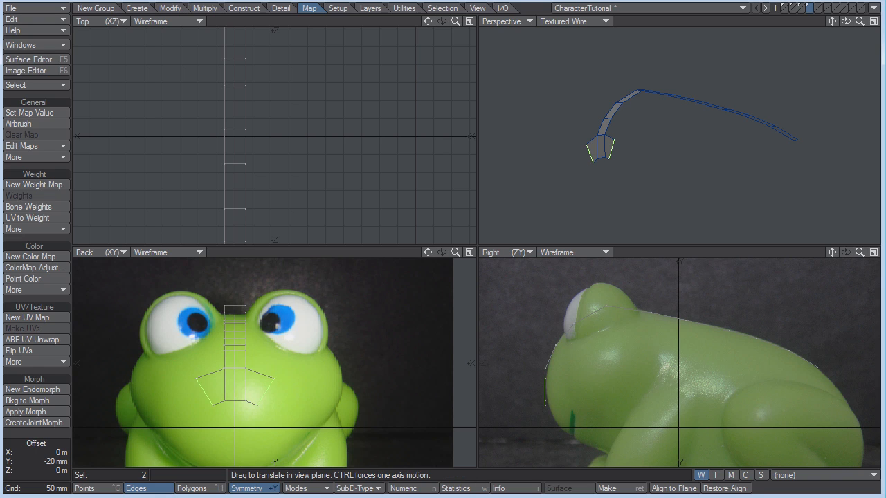
left_click_drag(557, 397, 566, 397)
Step: Extend the side edges twice more around the frog's mouth, setting each segment's depth in the Right viewport, and drop the selection
key("e")
left_click_drag(288, 400, 308, 418)
key("t")
left_click_drag(539, 414, 565, 414)
key("e")
left_click_drag(305, 414, 322, 432)
key("t")
left_click_drag(547, 440, 572, 434)
key("/")
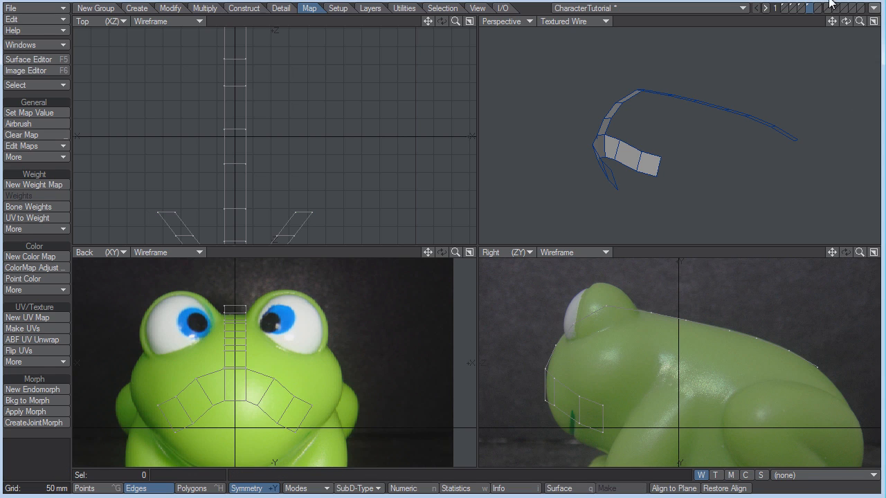
Step: Toggle the frog polygon strips between flat polygons and smooth subdivision surfaces several times, leaving them subdivided
mouse_move(845, 21)
left_mouse_down()
mouse_move(823, 26)
mouse_move(849, 25)
left_mouse_up()
key("Tab")
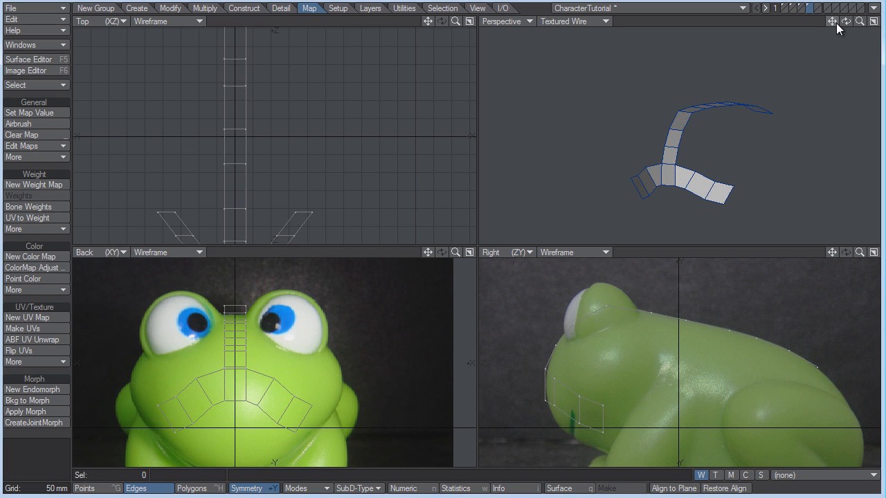
key("Tab")
key("Tab")
key("Tab")
key("Tab")
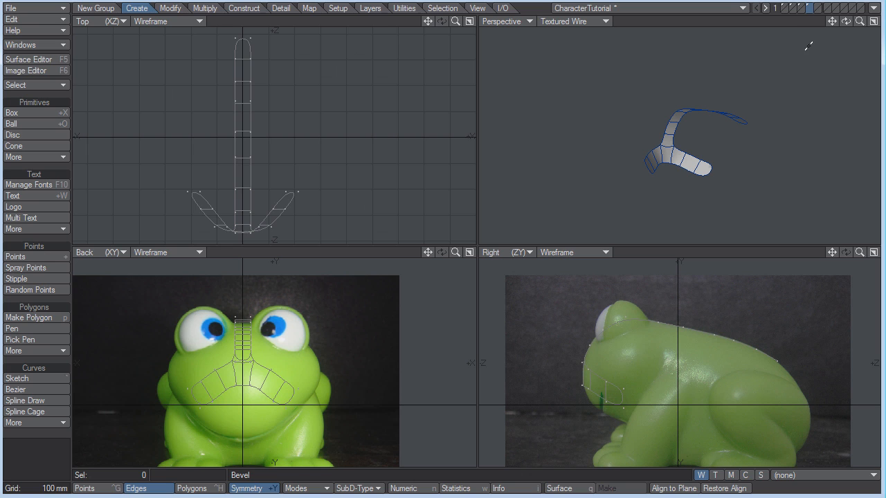
Step: Activate the first and second layers together and fit the head and torso model to the viewports
left_click(786, 7)
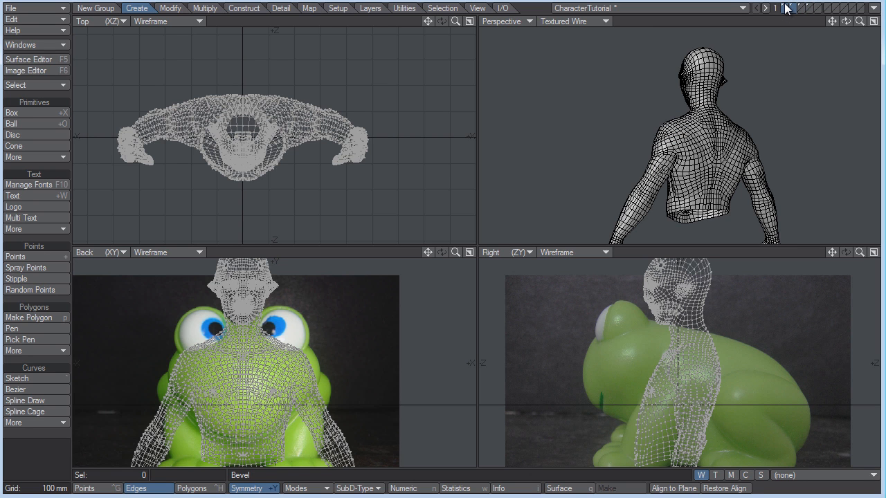
key("a")
left_click_drag(845, 21, 163, 223)
Step: Remove the backdrop images from the Back and Right viewports by setting both to (none), and close the display options
key("d")
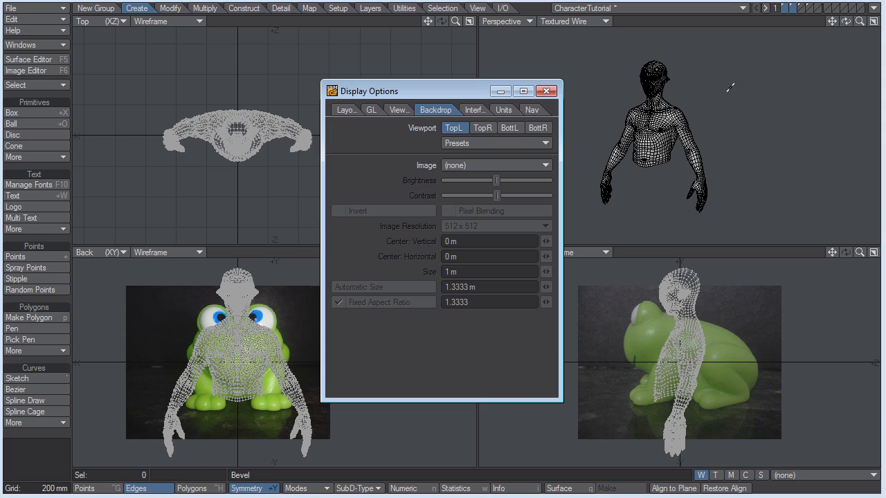
left_click(508, 128)
left_click(504, 142)
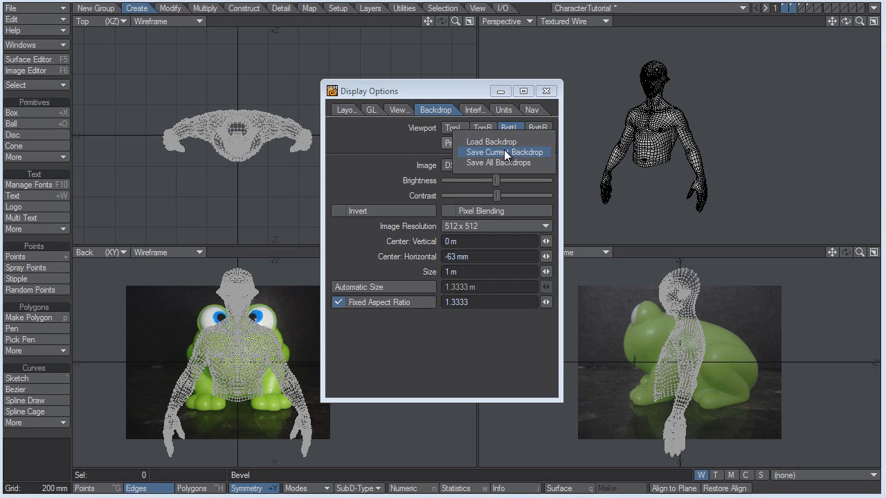
left_click(476, 165)
left_click(486, 146)
left_click(538, 128)
left_click(503, 165)
left_click(486, 145)
left_click(545, 90)
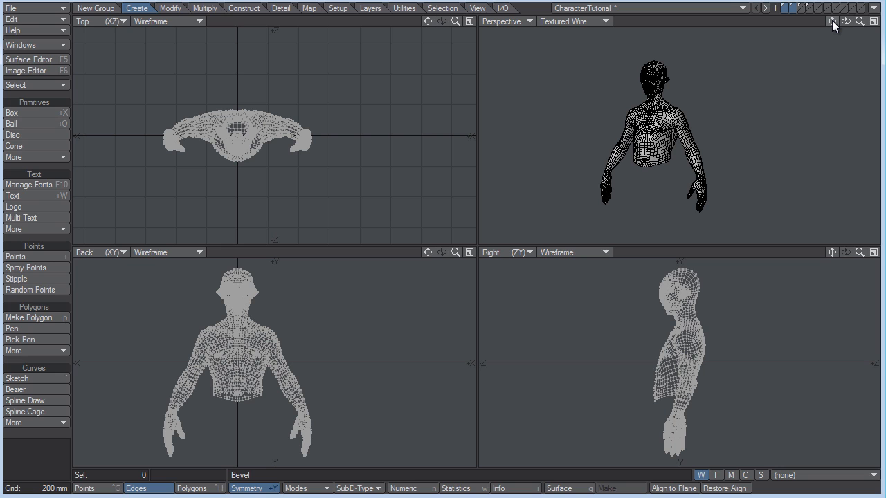
mouse_move(832, 20)
left_mouse_down()
mouse_move(877, 28)
mouse_move(844, 23)
left_mouse_up()
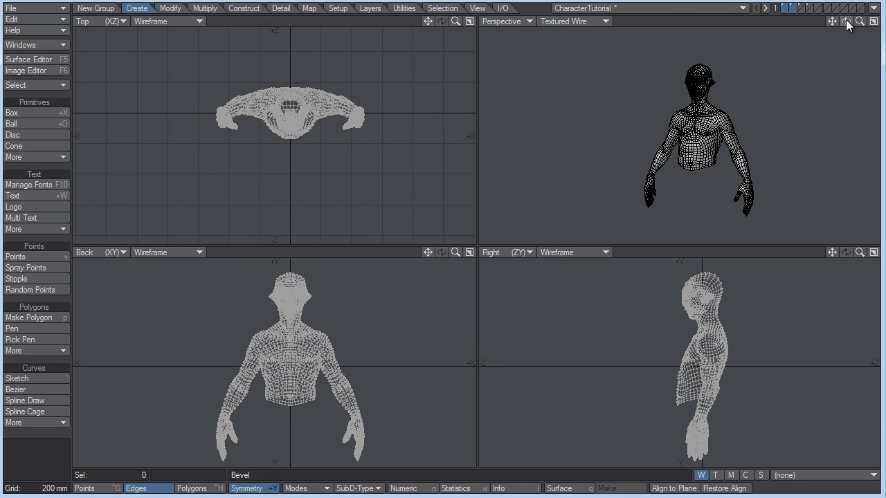